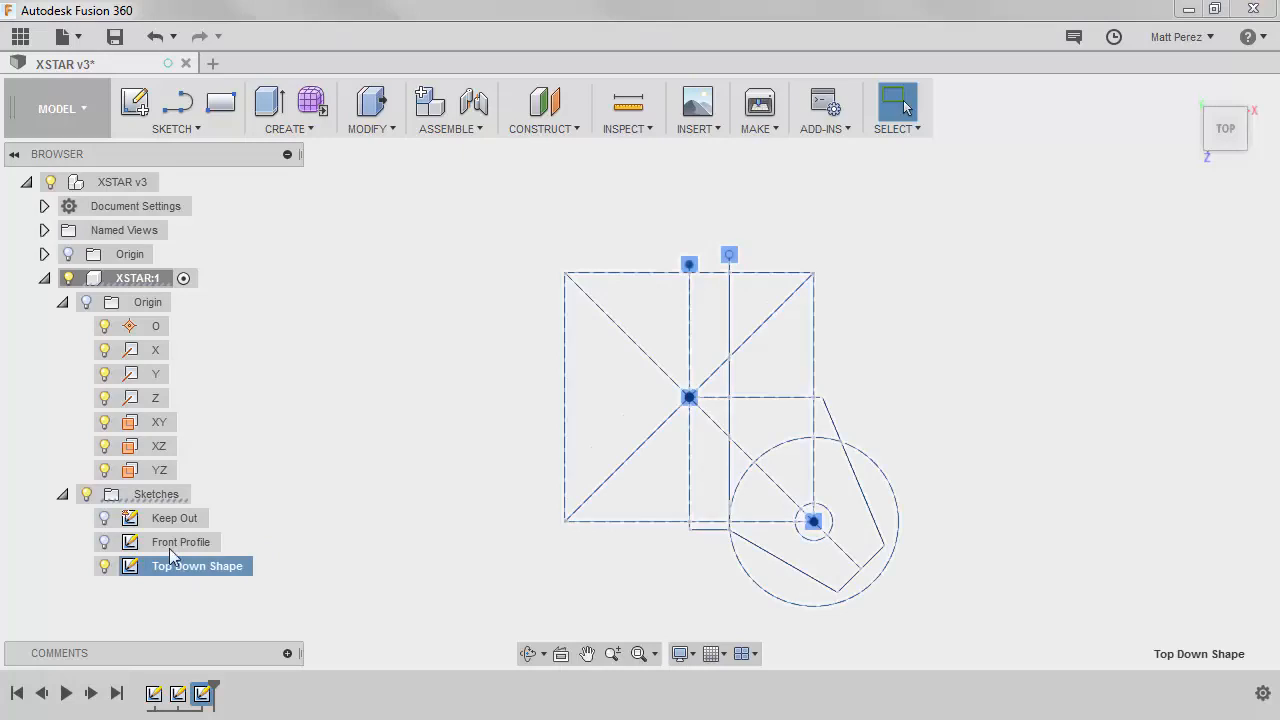
Step: Open the Top Down Shape sketch for editing
{"action": "left_click", "coordinate": [167, 520]}
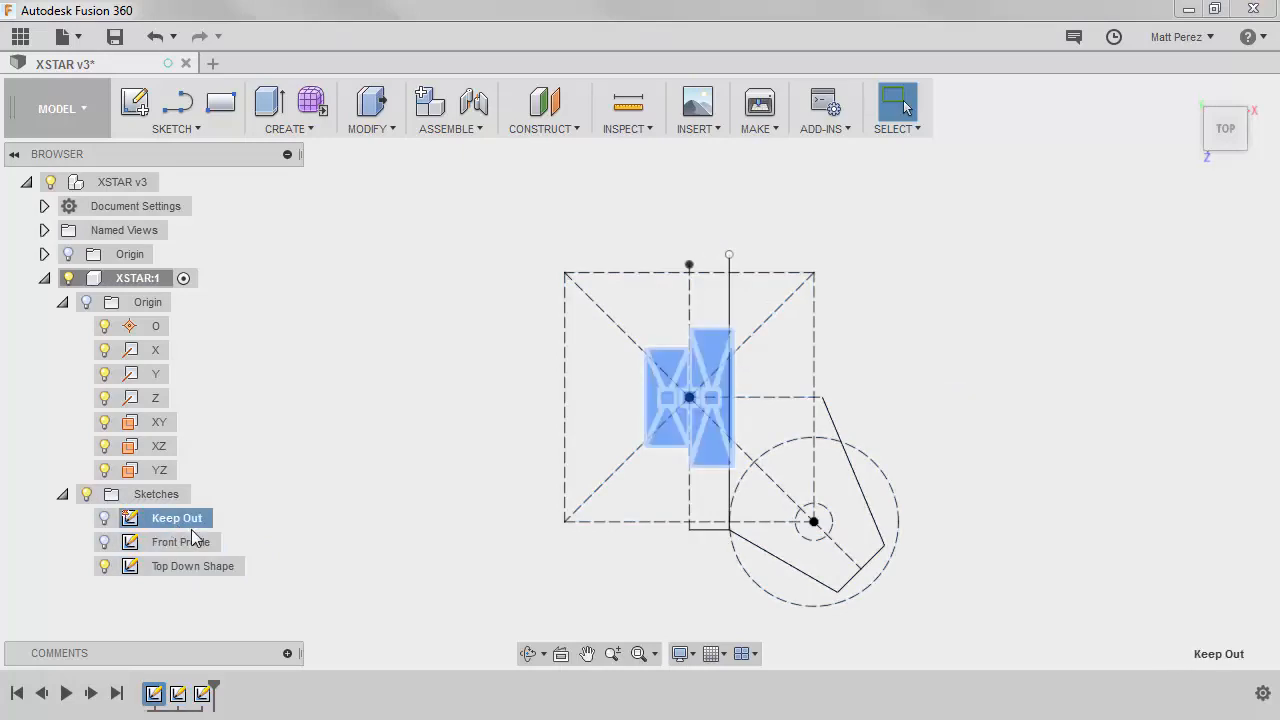
{"action": "left_click", "coordinate": [288, 508]}
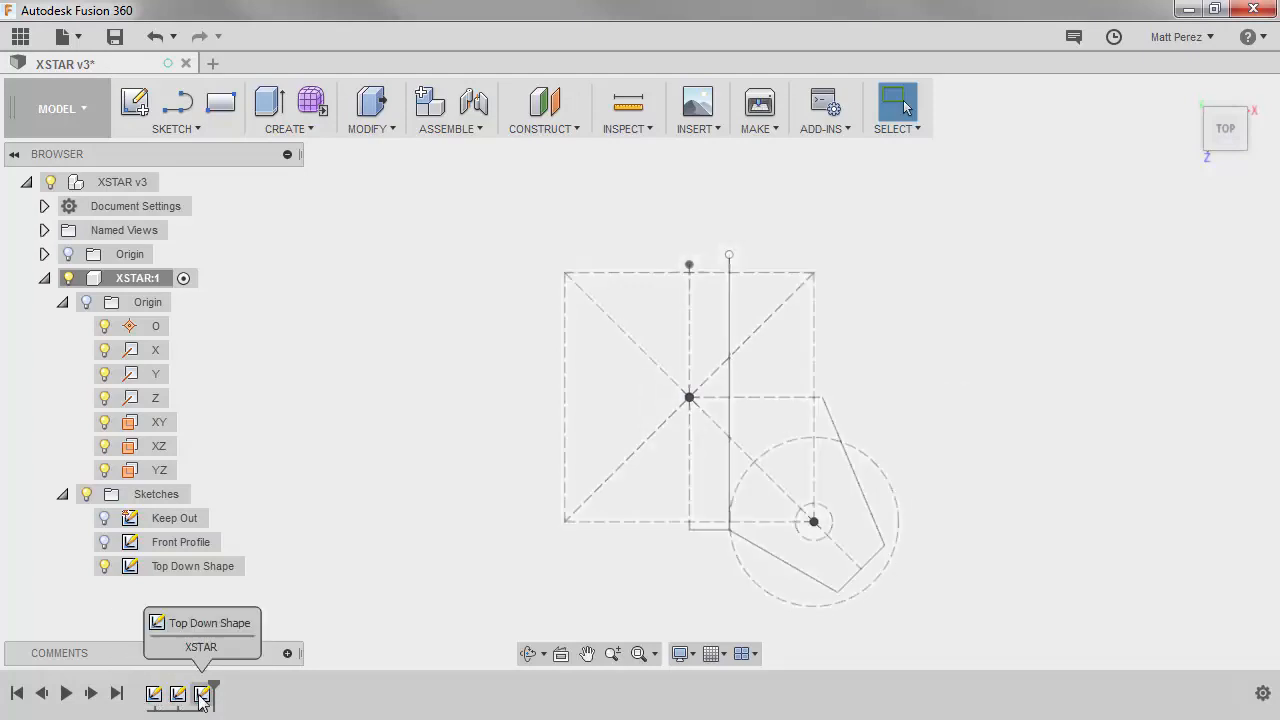
{"action": "left_click", "coordinate": [201, 694]}
{"action": "double_click", "coordinate": [201, 694]}
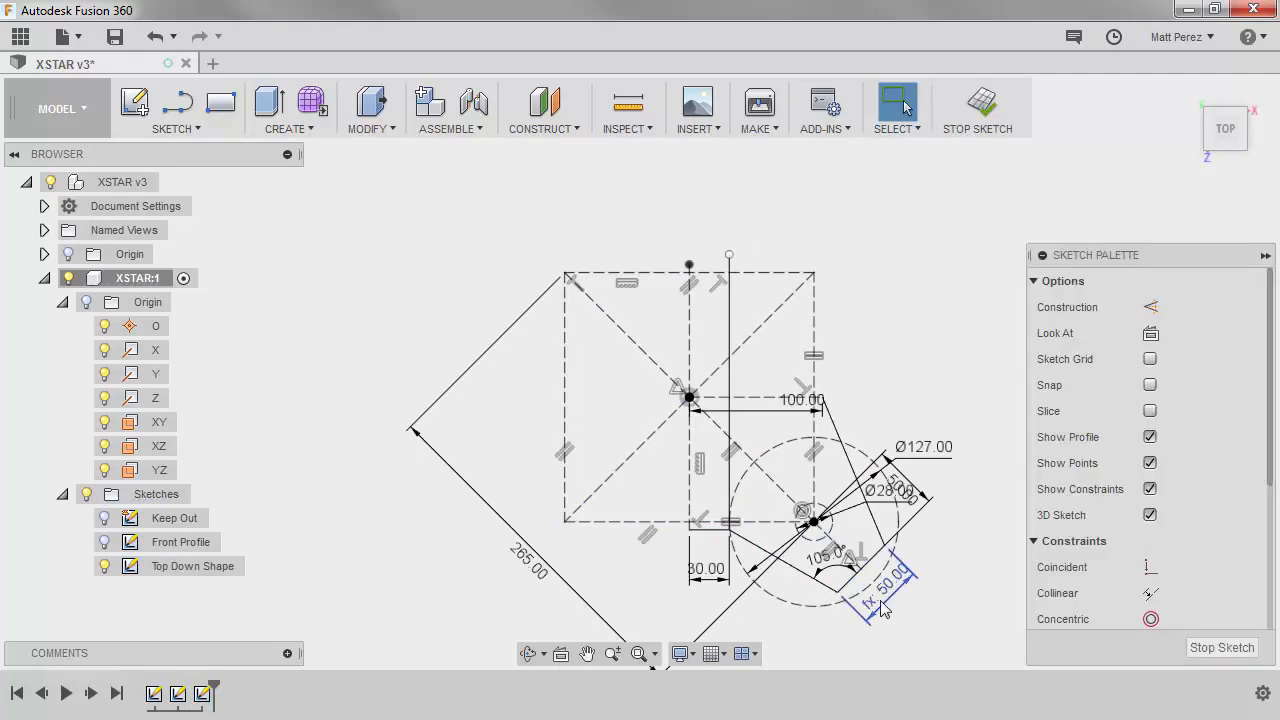
{"action": "scroll", "coordinate": [860, 598], "scroll_direction": "up", "scroll_amount": 2}
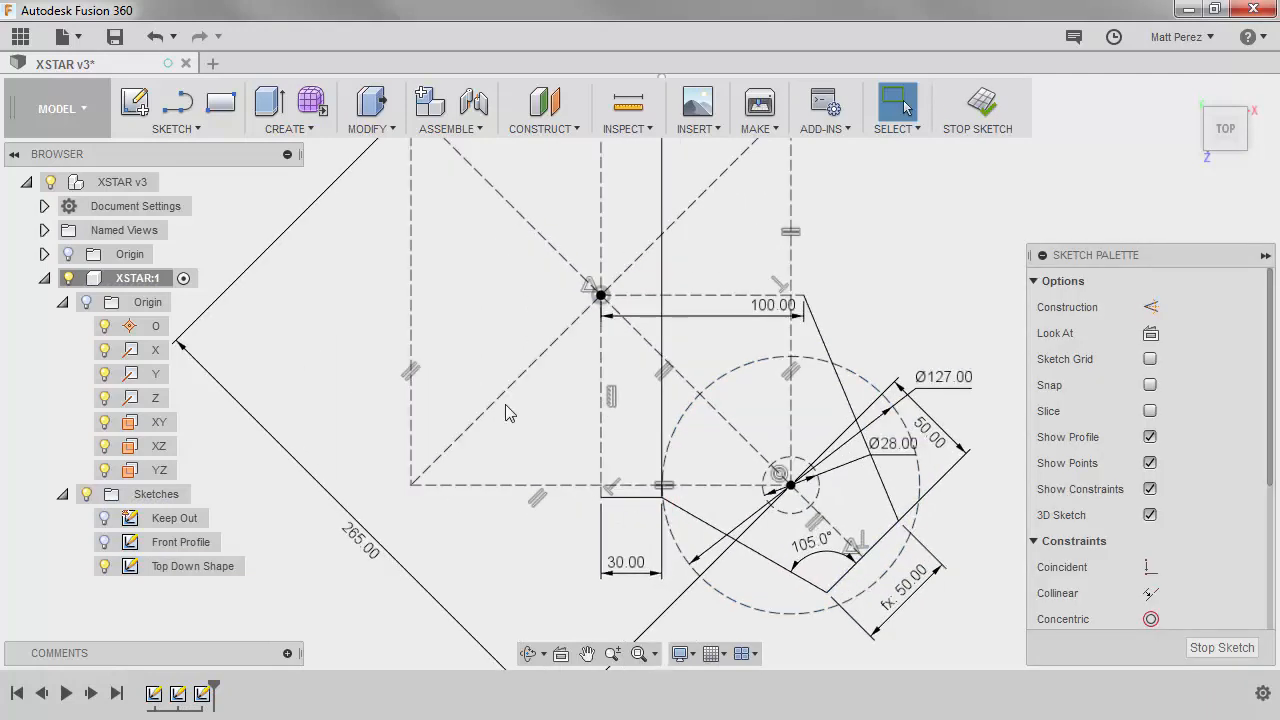
Step: Mirror the four solid outline lines of the lower half across the horizontal construction line through the origin
{"action": "left_click", "coordinate": [201, 128]}
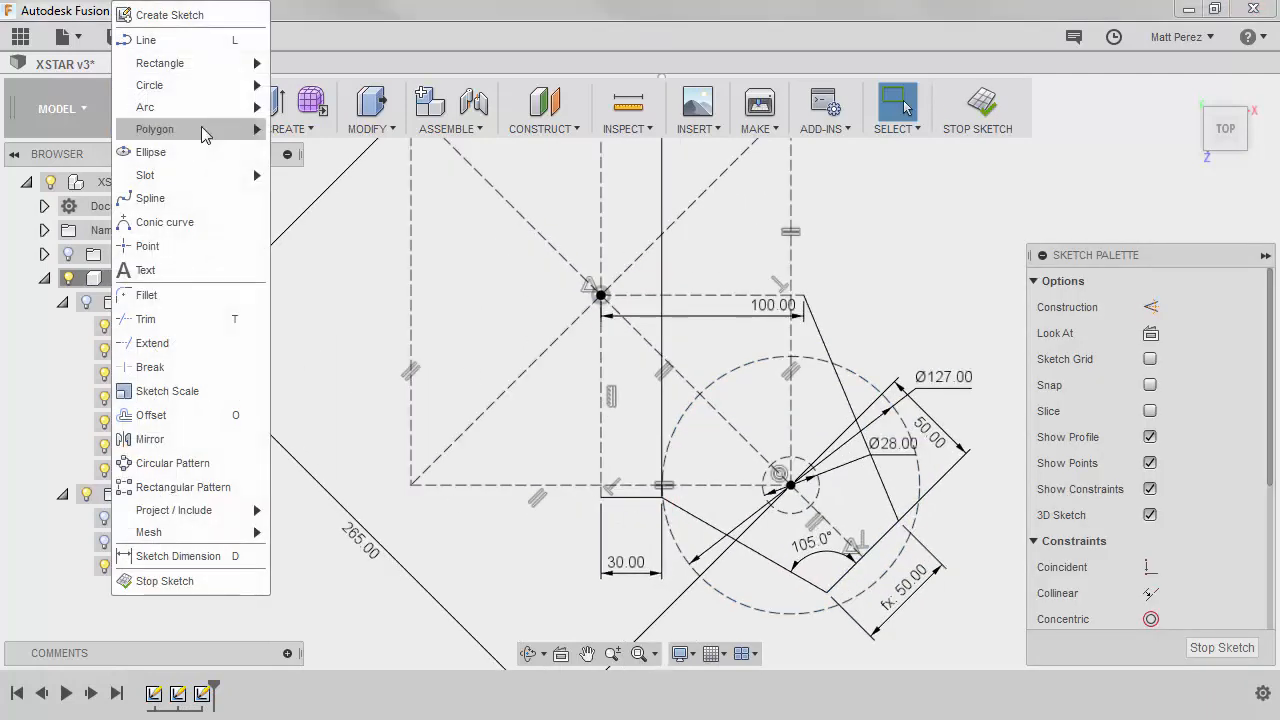
{"action": "mouse_move", "coordinate": [197, 128]}
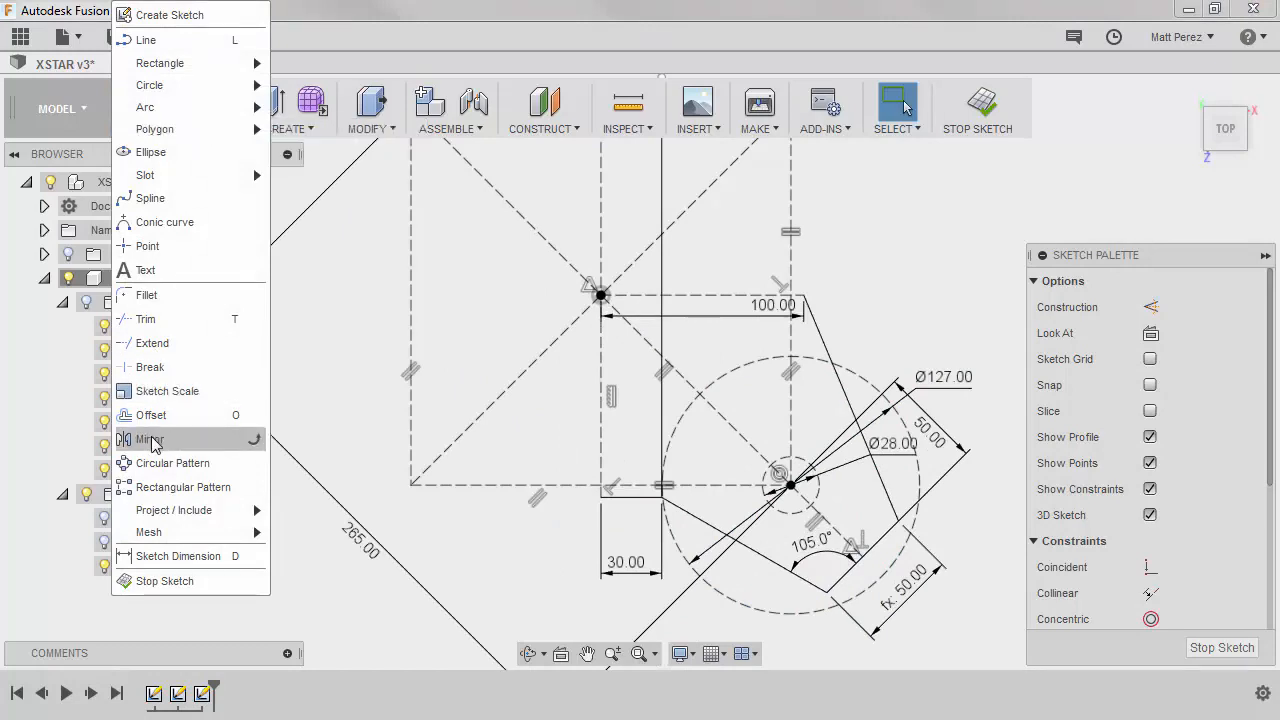
{"action": "left_click", "coordinate": [152, 441]}
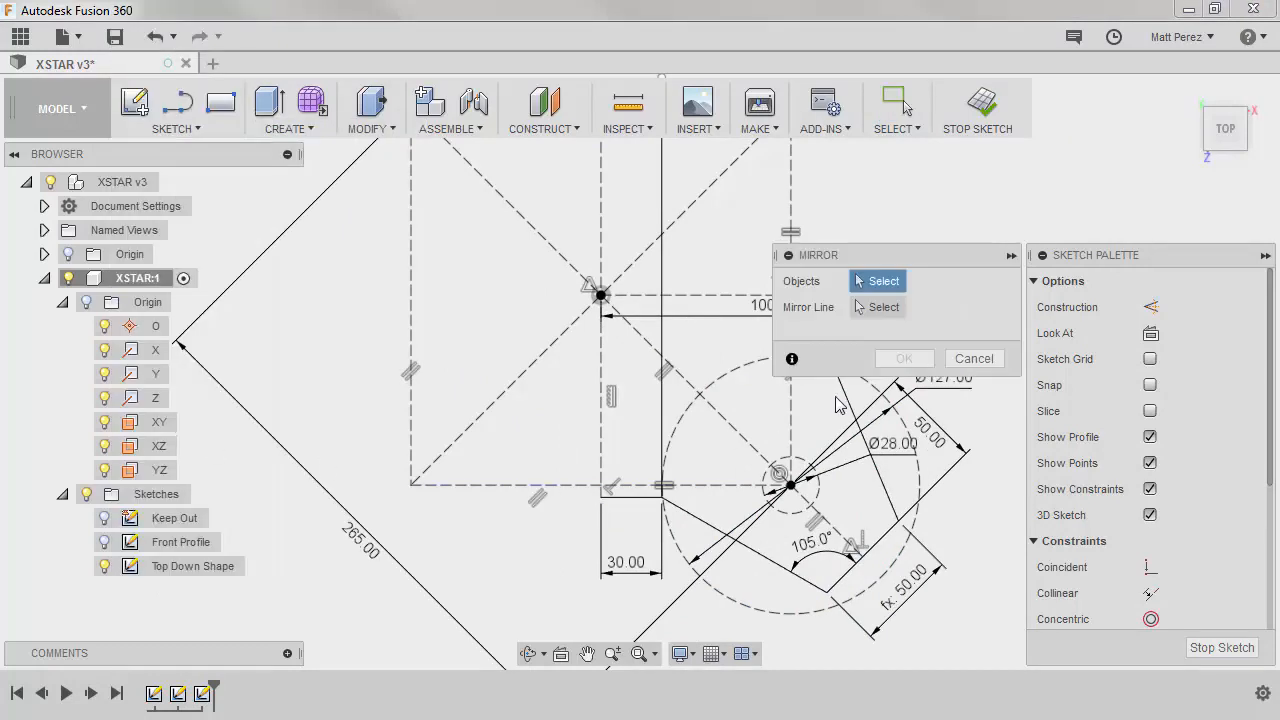
{"action": "left_click", "coordinate": [843, 400]}
{"action": "left_click", "coordinate": [858, 558]}
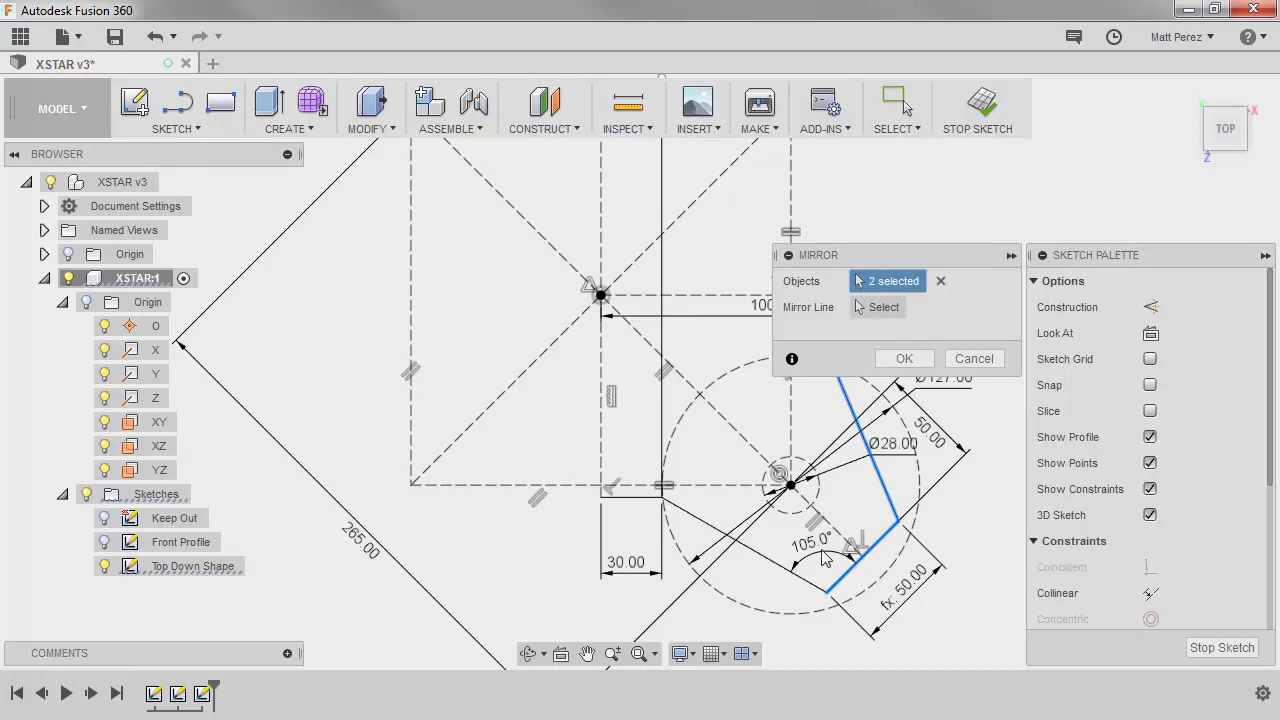
{"action": "left_click", "coordinate": [755, 558]}
{"action": "left_click", "coordinate": [632, 497]}
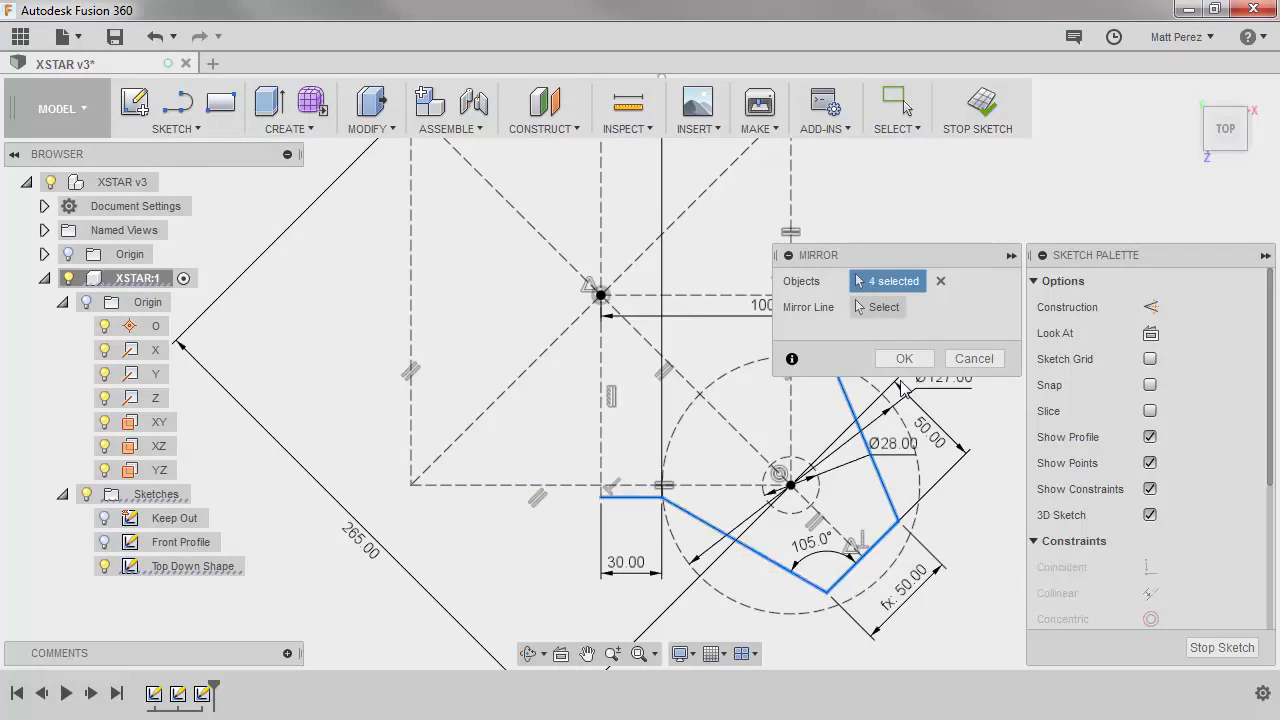
{"action": "left_click", "coordinate": [884, 308]}
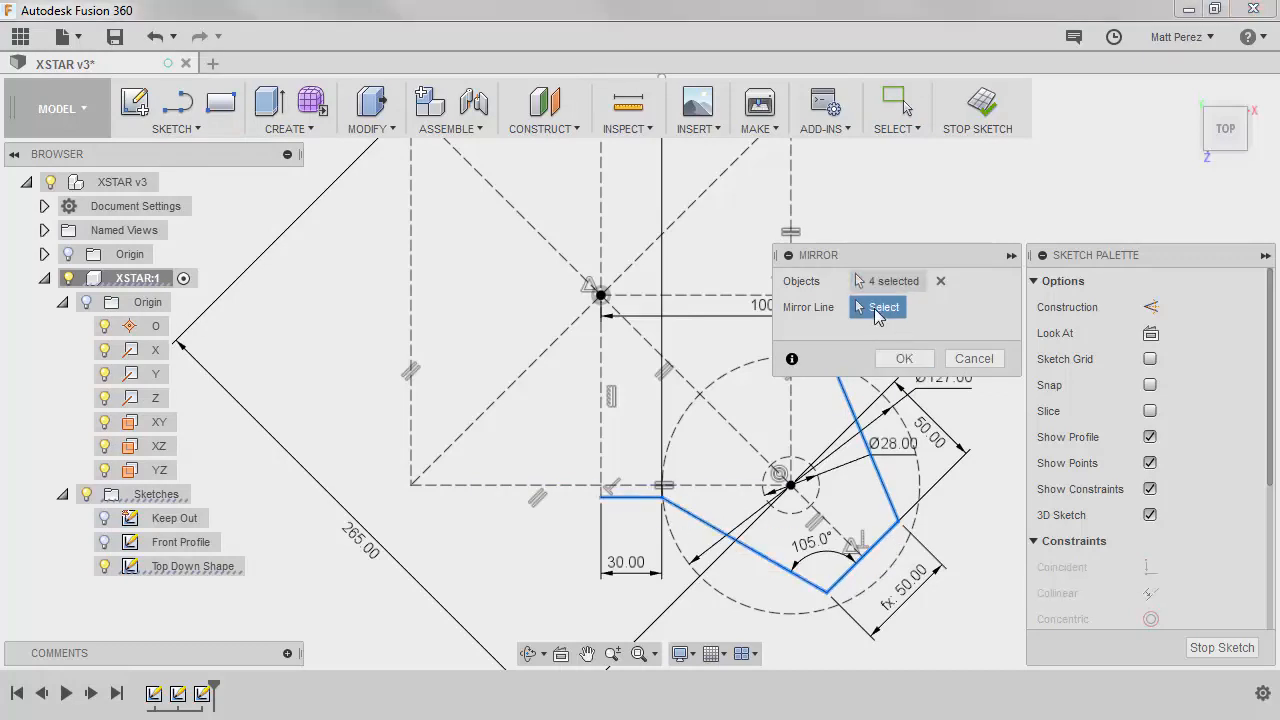
{"action": "left_click", "coordinate": [688, 300]}
{"action": "scroll", "coordinate": [597, 610], "scroll_direction": "down", "scroll_amount": 3}
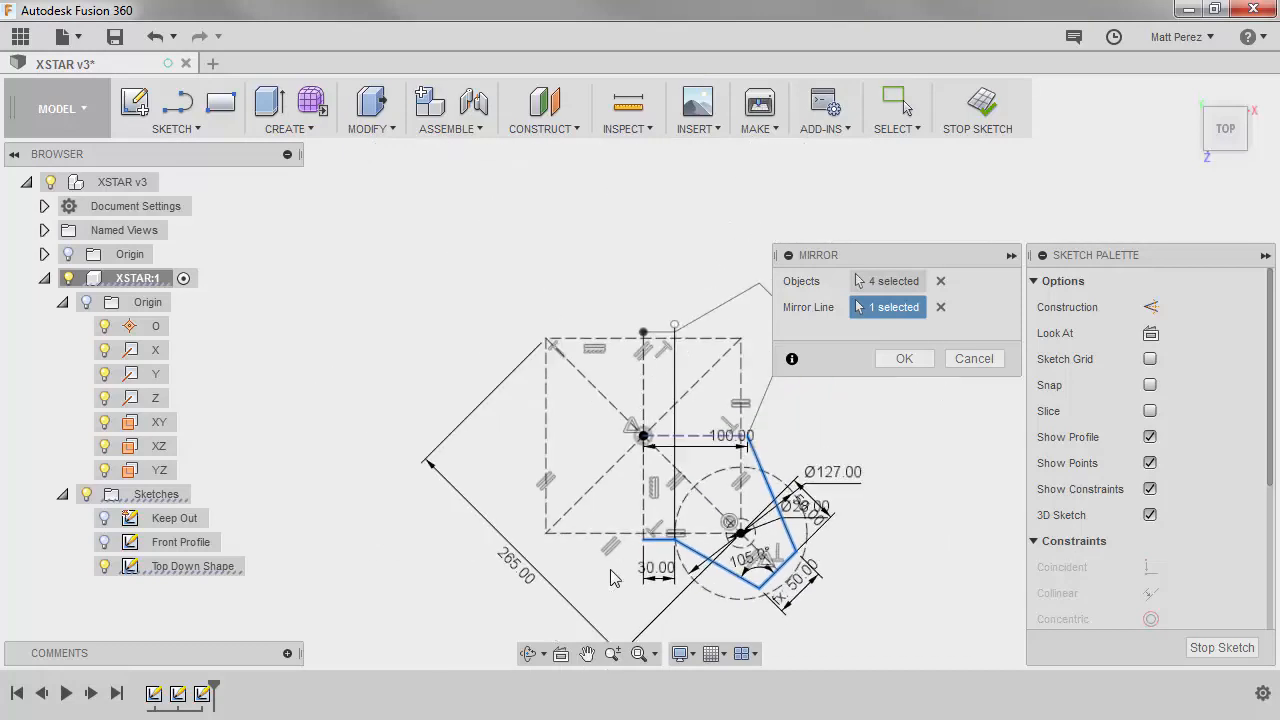
{"action": "left_click", "coordinate": [904, 358]}
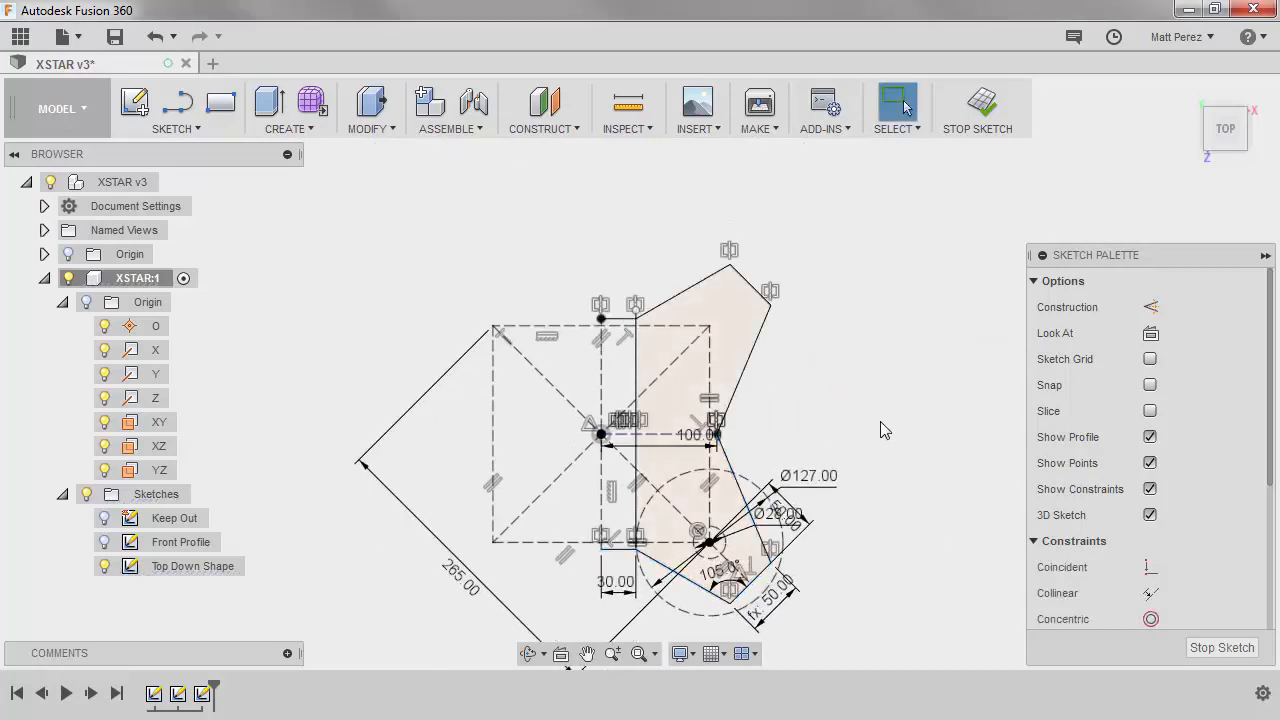
Step: Convert the vertical construction line through the origin to a regular line so it bounds the profile, and finish the sketch
{"action": "scroll", "coordinate": [826, 437], "scroll_direction": "up", "scroll_amount": 2}
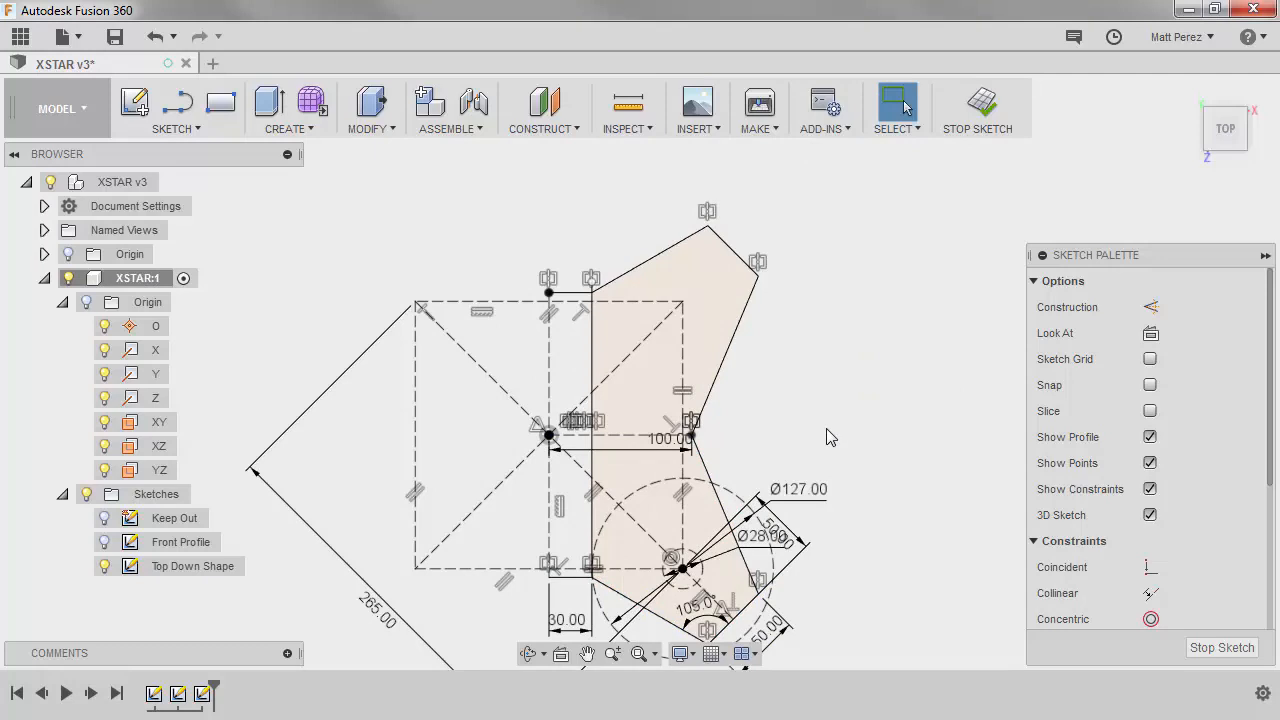
{"action": "scroll", "coordinate": [655, 276], "scroll_direction": "down", "scroll_amount": 2}
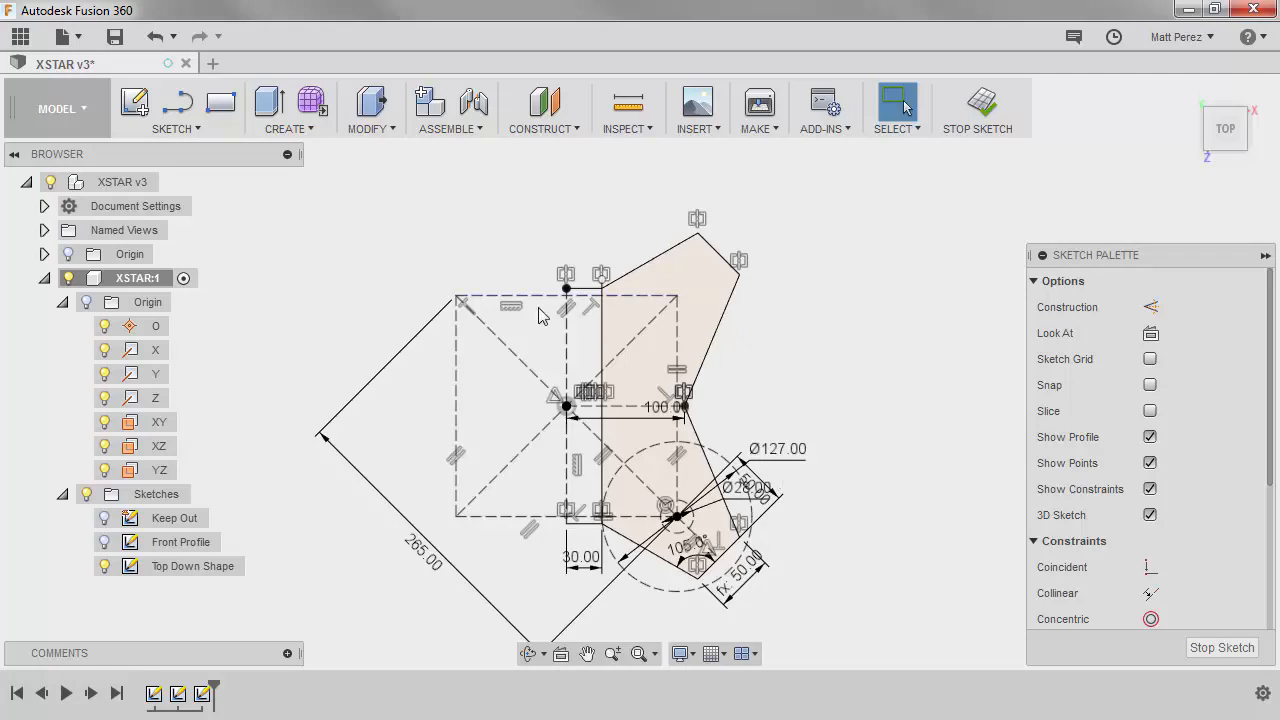
{"action": "left_click", "coordinate": [567, 356]}
{"action": "key", "text": "x"}
{"action": "scroll", "coordinate": [570, 535], "scroll_direction": "up", "scroll_amount": 5}
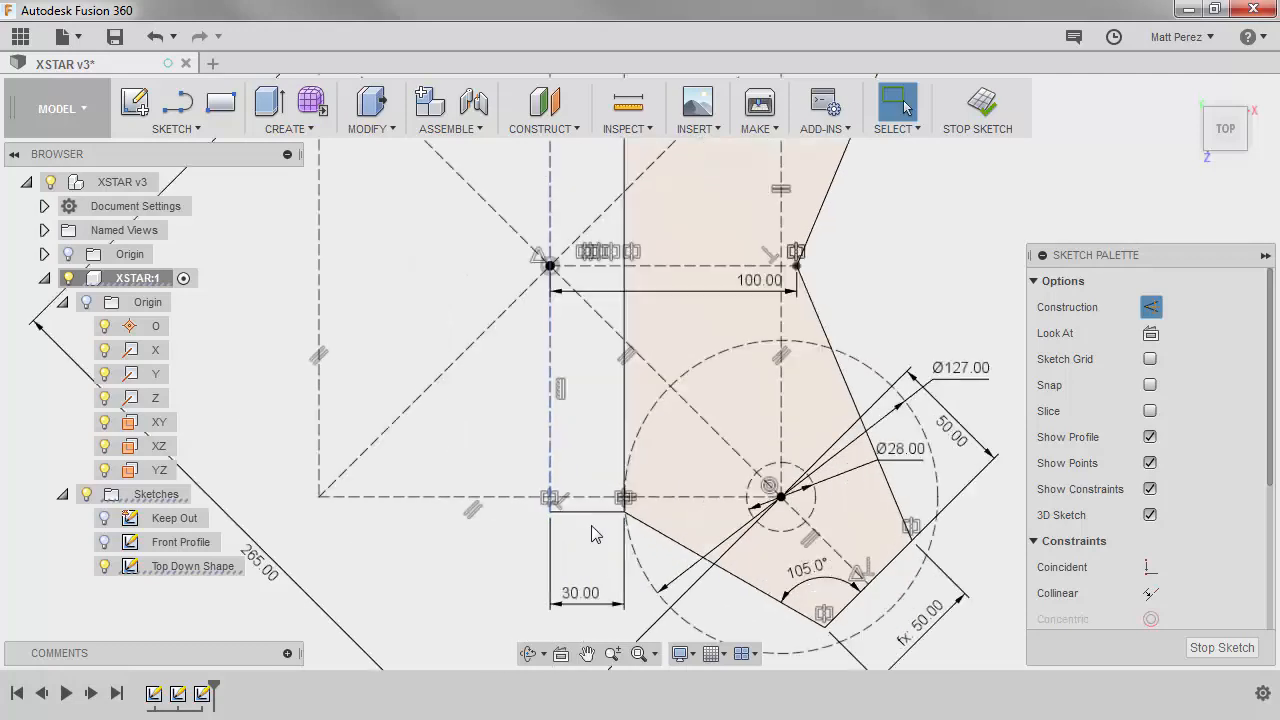
{"action": "left_click", "coordinate": [1152, 308]}
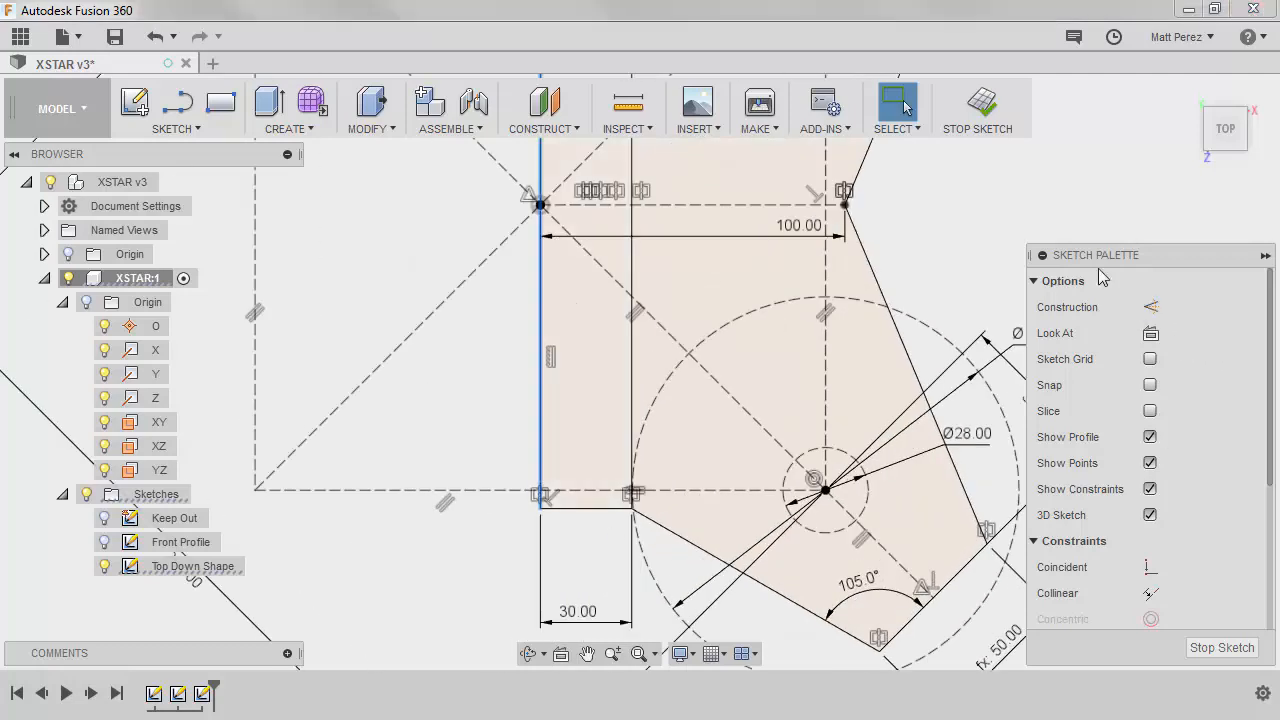
{"action": "left_click", "coordinate": [1047, 208]}
{"action": "scroll", "coordinate": [950, 483], "scroll_direction": "down", "scroll_amount": 5}
{"action": "middle_click_drag", "start_coordinate": [859, 463], "coordinate": [714, 479]}
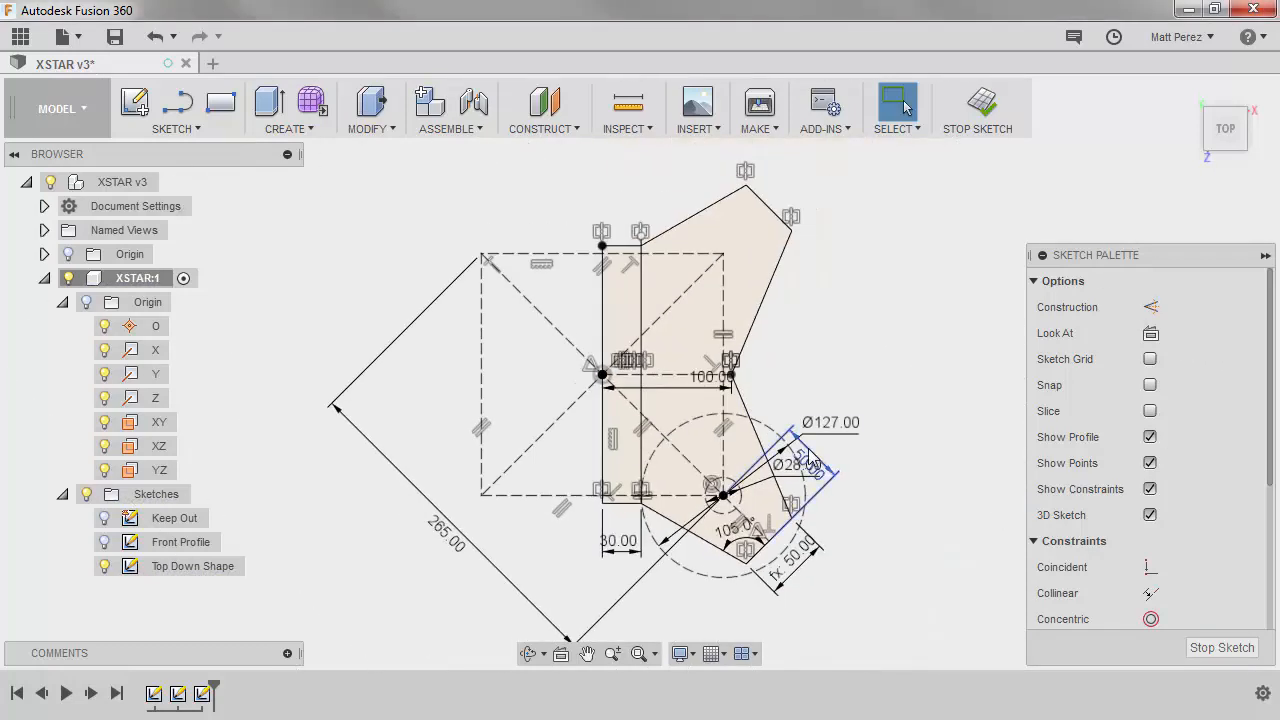
{"action": "middle_click_drag", "start_coordinate": [821, 334], "coordinate": [823, 370]}
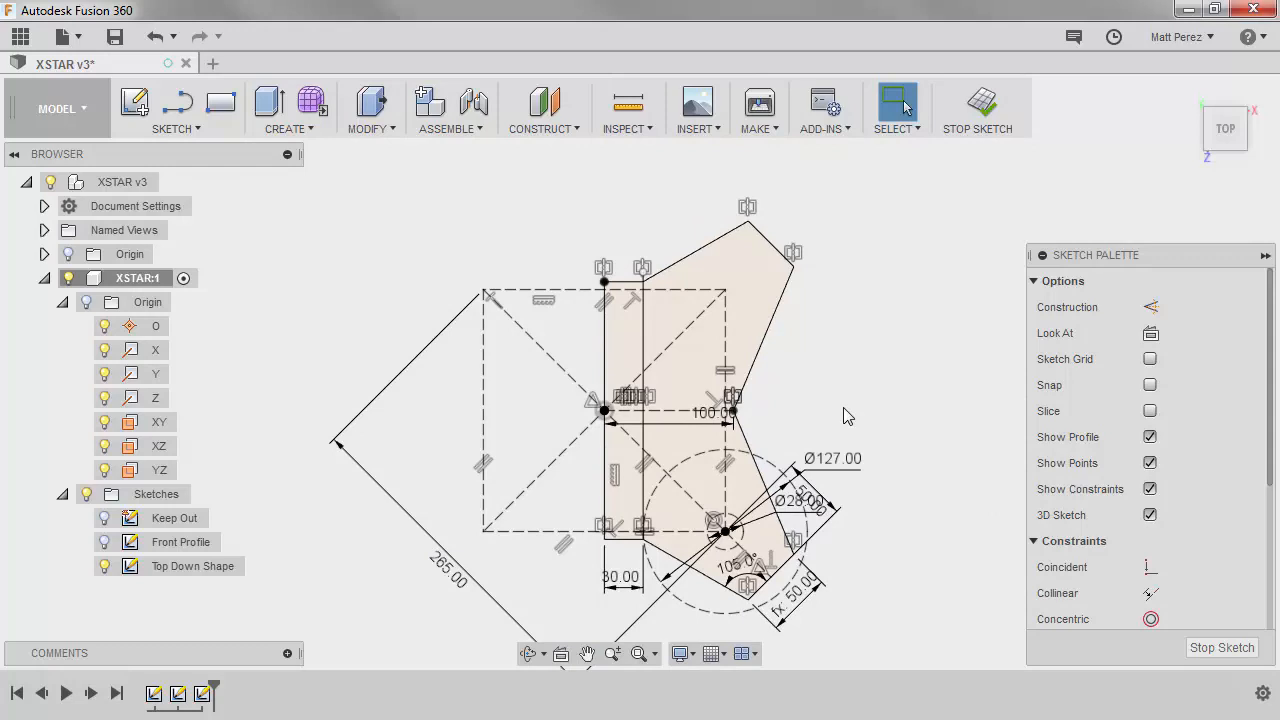
{"action": "left_click", "coordinate": [980, 104]}
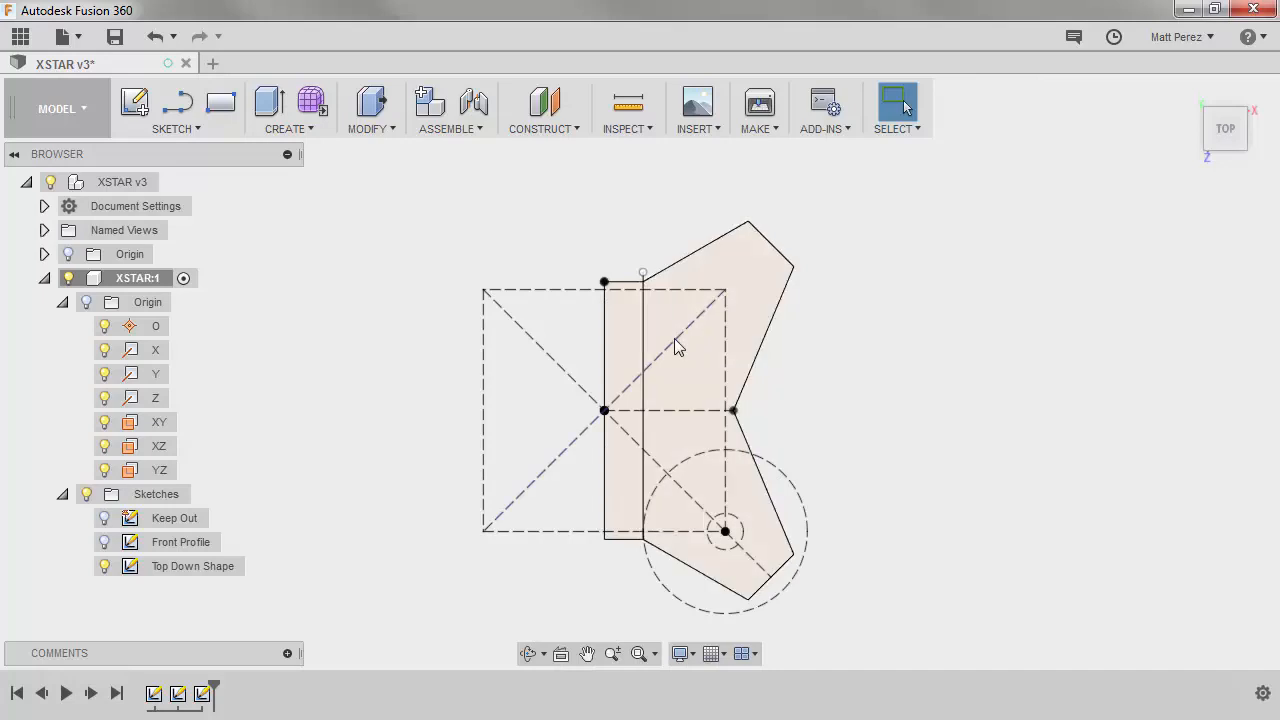
Step: Reopen the Top Down Shape sketch, shorten the inner vertical line's overshooting upper end to the outline corner, and finish the sketch
{"action": "scroll", "coordinate": [645, 310], "scroll_direction": "up", "scroll_amount": 5}
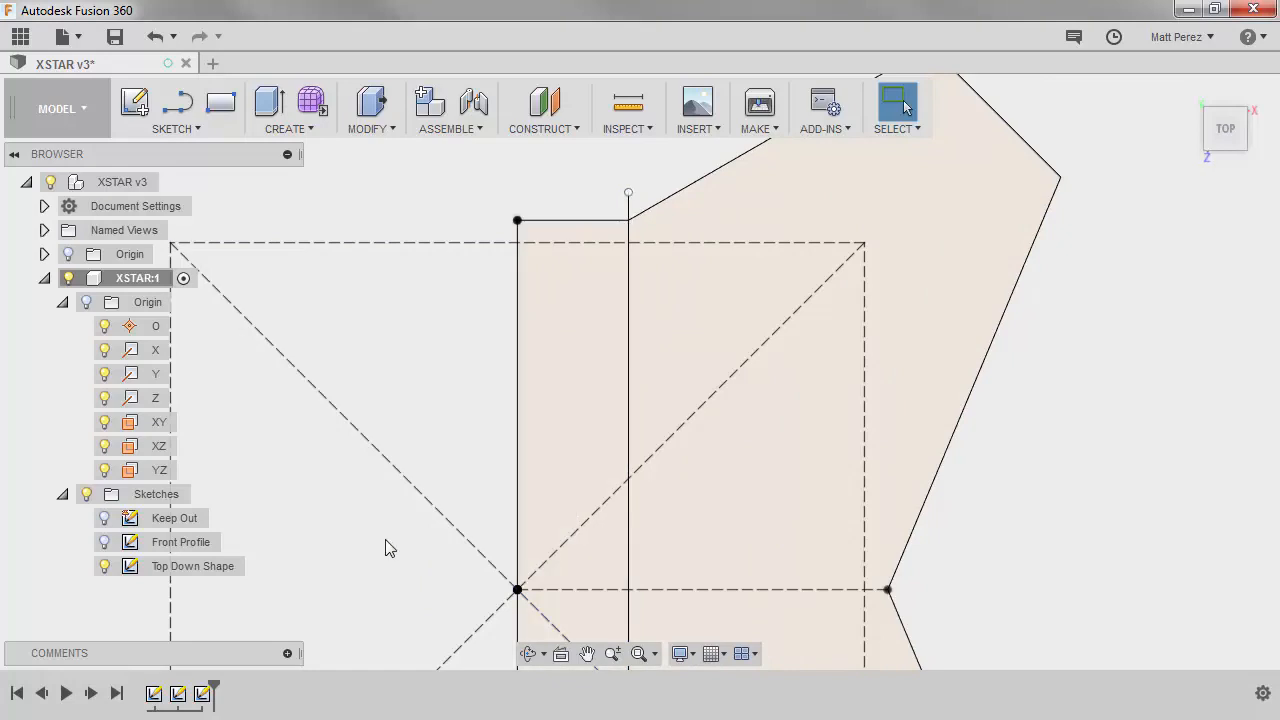
{"action": "scroll", "coordinate": [409, 586], "scroll_direction": "down", "scroll_amount": 2}
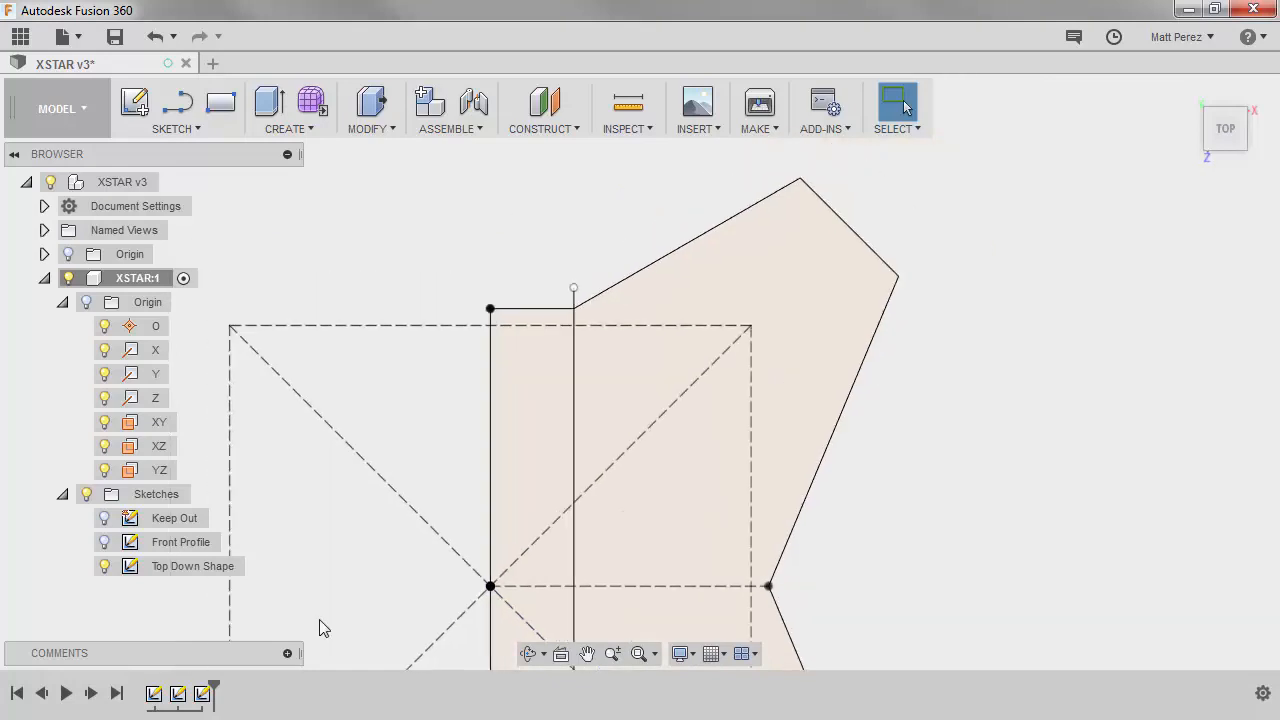
{"action": "double_click", "coordinate": [190, 566]}
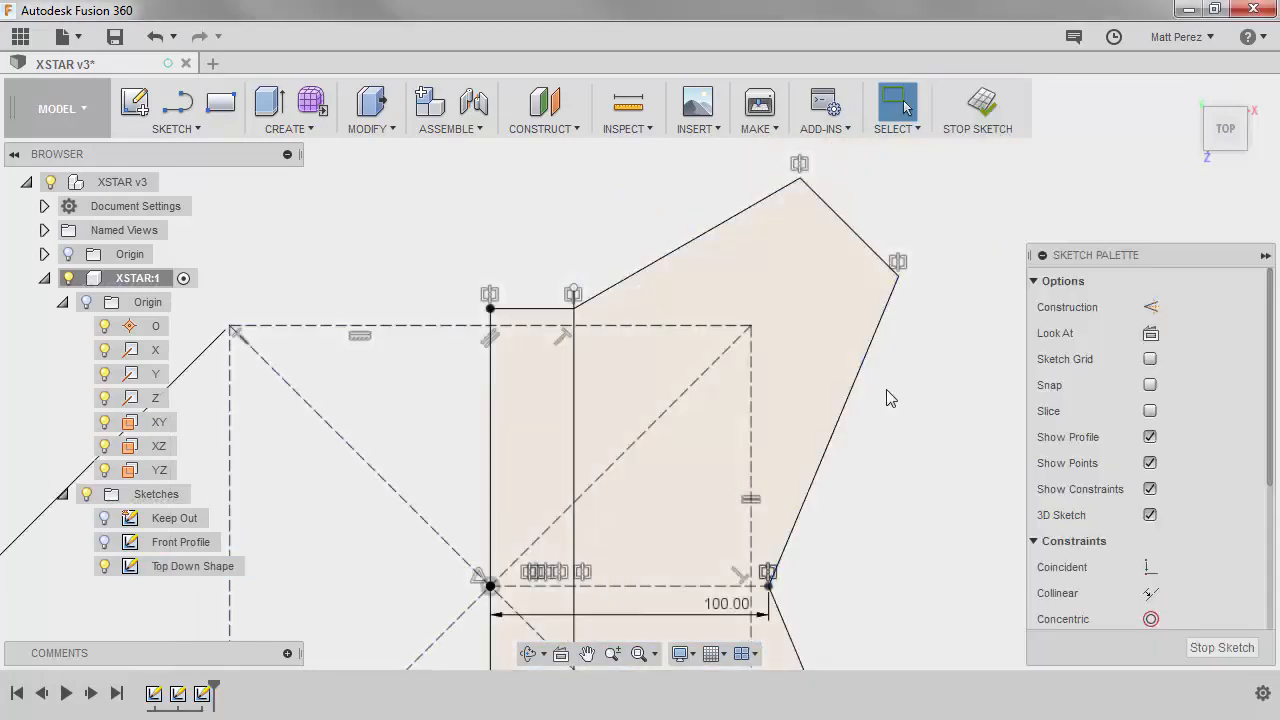
{"action": "scroll", "coordinate": [610, 305], "scroll_direction": "up", "scroll_amount": 5}
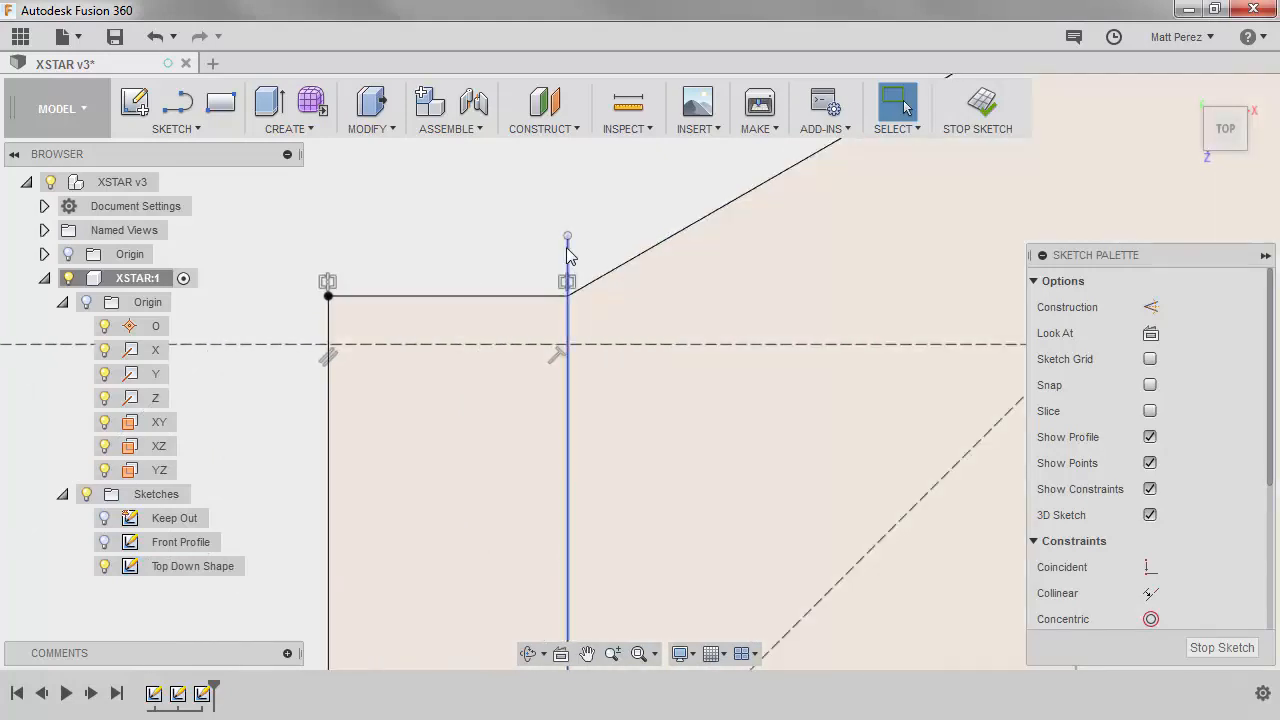
{"action": "left_click", "coordinate": [569, 298]}
{"action": "scroll", "coordinate": [609, 224], "scroll_direction": "down", "scroll_amount": 5}
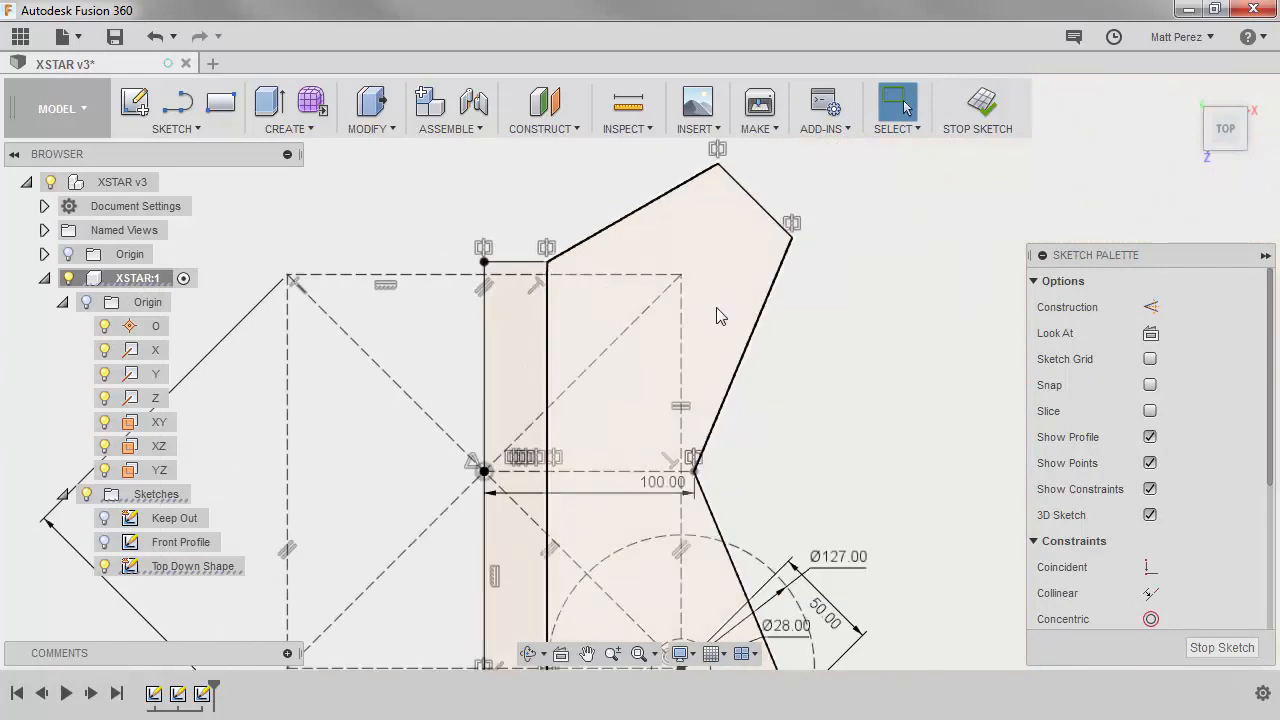
{"action": "left_click", "coordinate": [979, 106]}
{"action": "scroll", "coordinate": [903, 383], "scroll_direction": "down", "scroll_amount": 2}
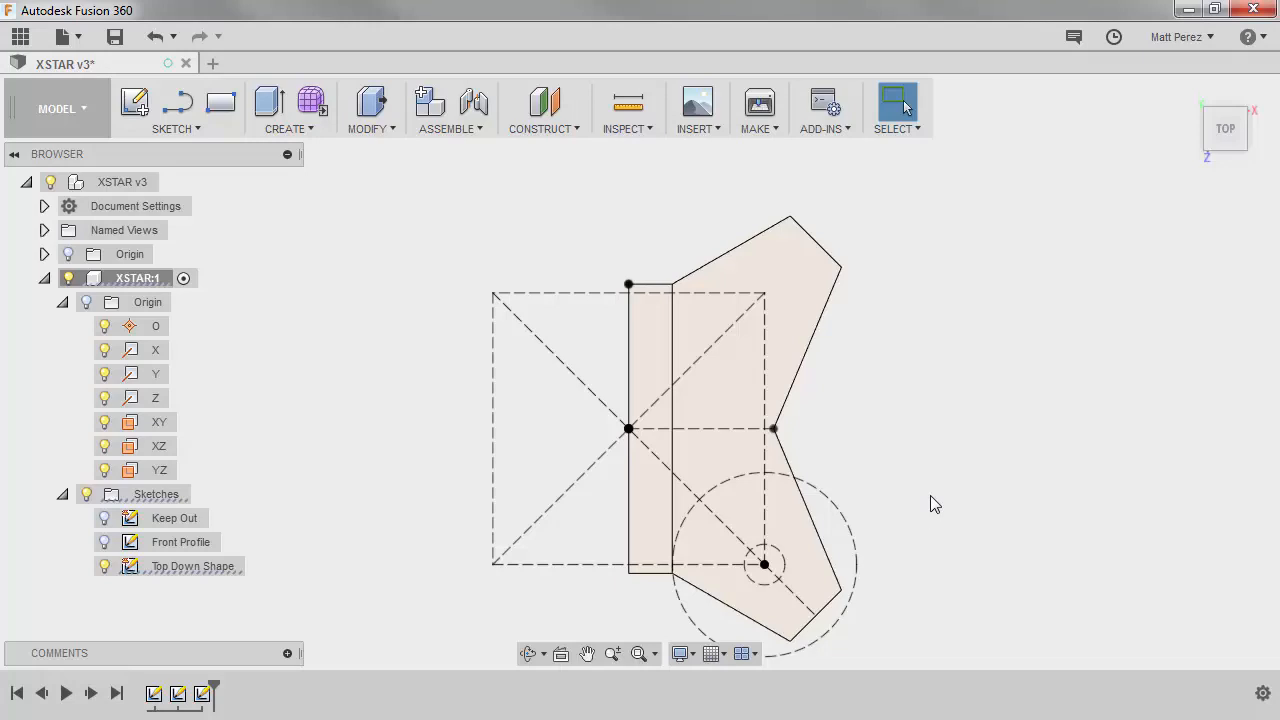
Step: Start a new sketch on the XZ origin plane of the XSTAR component
{"action": "left_click", "coordinate": [135, 101]}
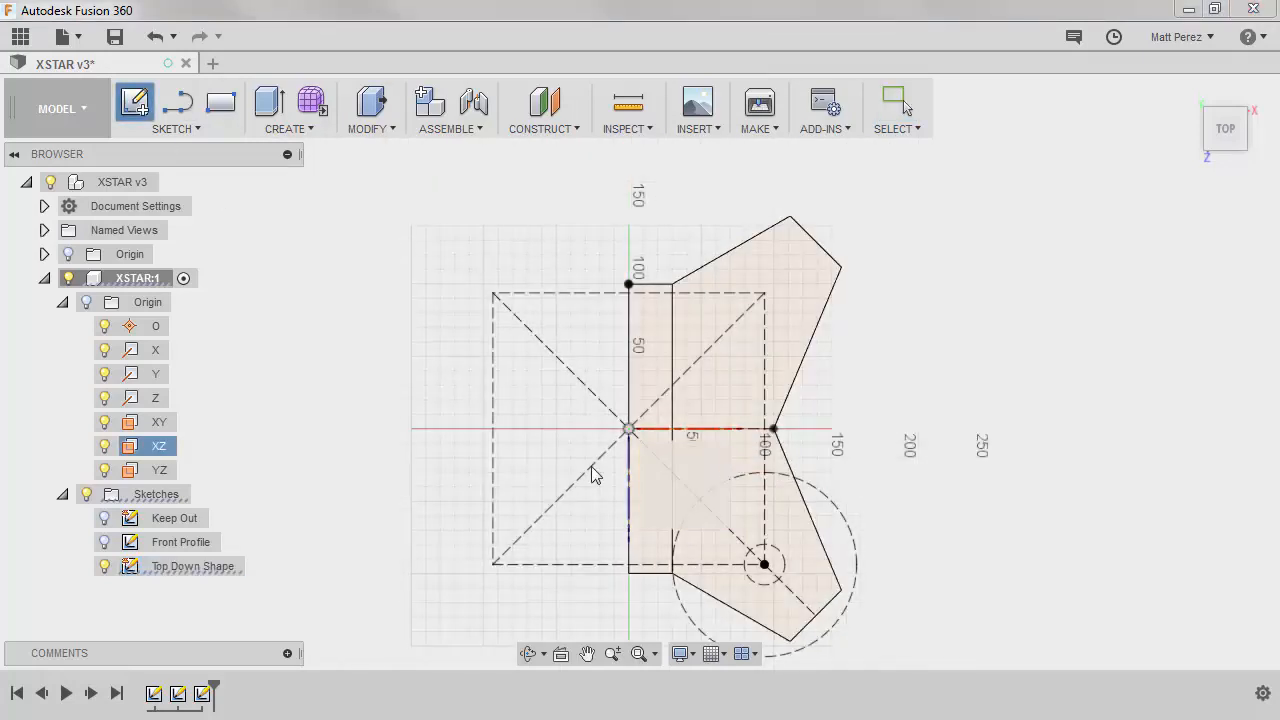
{"action": "left_click", "coordinate": [140, 450]}
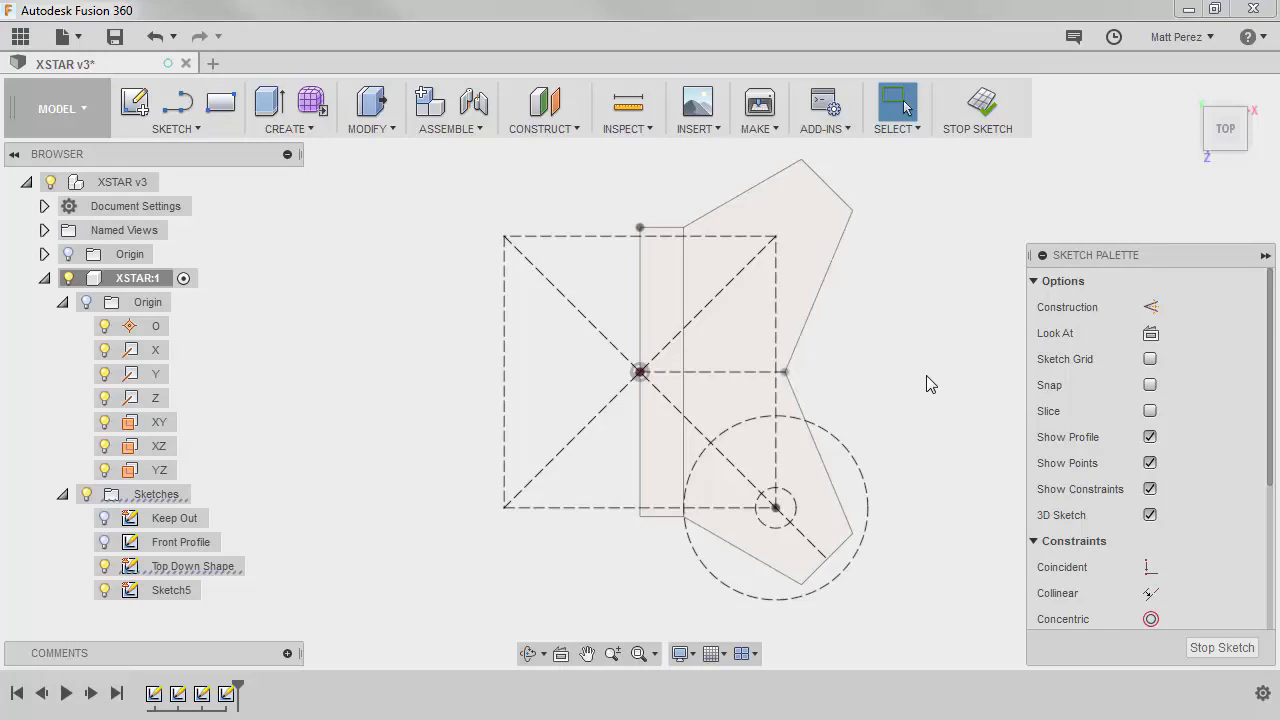
{"action": "scroll", "coordinate": [820, 510], "scroll_direction": "up", "scroll_amount": 2}
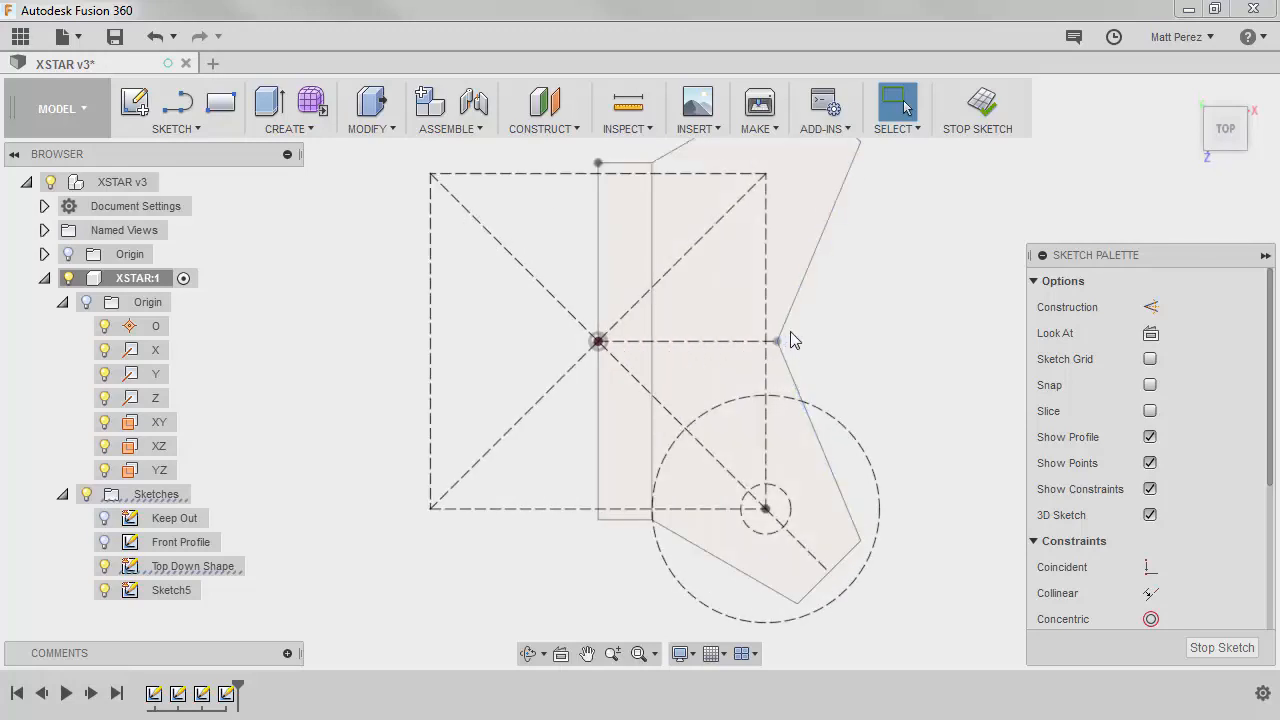
{"action": "scroll", "coordinate": [791, 398], "scroll_direction": "down", "scroll_amount": 2}
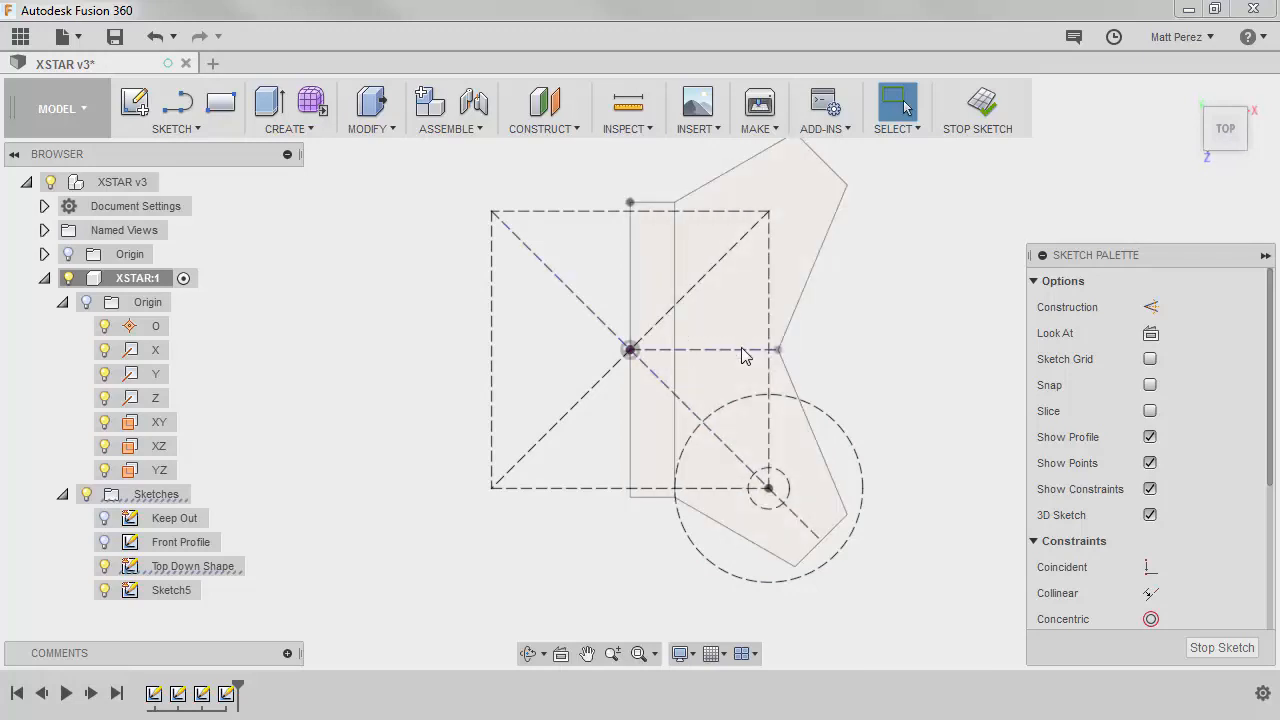
{"action": "scroll", "coordinate": [755, 619], "scroll_direction": "down", "scroll_amount": 3}
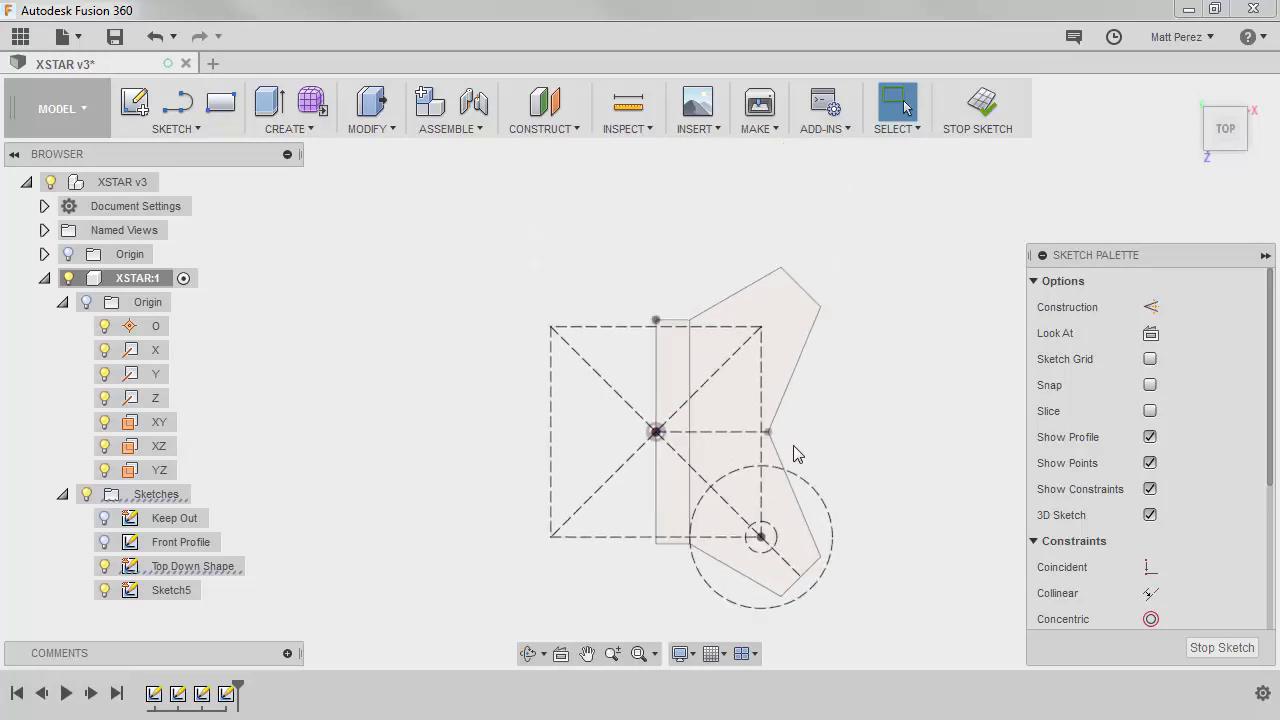
{"action": "scroll", "coordinate": [793, 446], "scroll_direction": "up", "scroll_amount": 3}
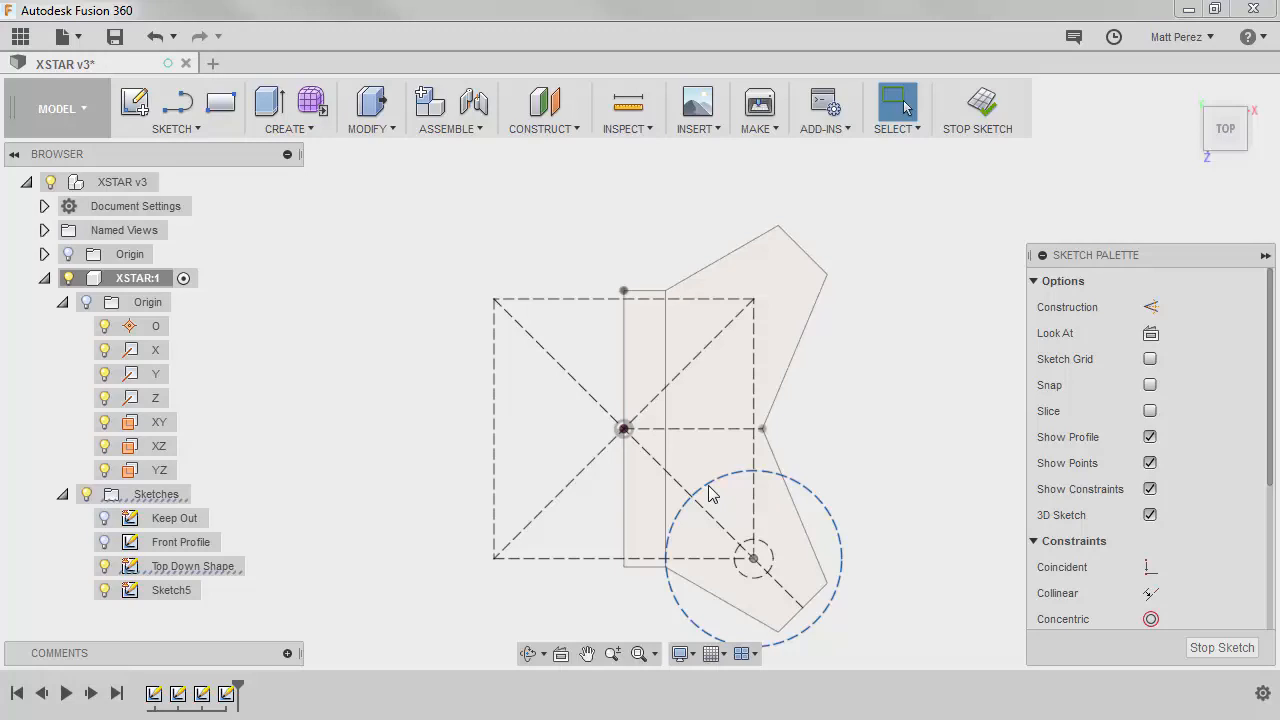
Step: Offset the six slanted outline lines of the Top Down Shape profile inward by 10 mm
{"action": "scroll", "coordinate": [743, 586], "scroll_direction": "down", "scroll_amount": 1}
{"action": "scroll", "coordinate": [749, 600], "scroll_direction": "up", "scroll_amount": 2}
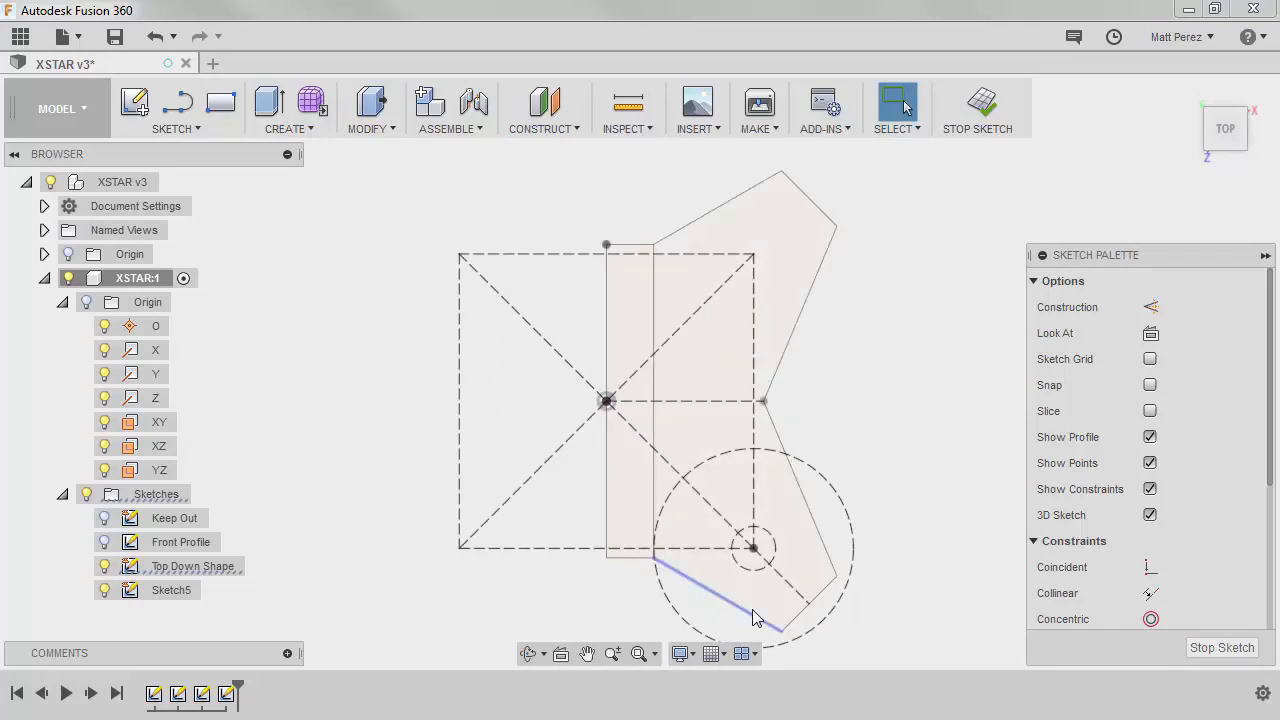
{"action": "left_click", "coordinate": [753, 612]}
{"action": "left_click", "coordinate": [798, 616], "text": "shift"}
{"action": "left_click", "coordinate": [829, 556], "text": "shift"}
{"action": "left_click", "coordinate": [790, 345], "text": "shift"}
{"action": "left_click", "coordinate": [748, 190], "text": "shift"}
{"action": "left_click_drag", "start_coordinate": [967, 169], "coordinate": [978, 311]}
{"action": "right_click_drag", "start_coordinate": [978, 311], "coordinate": [870, 482]}
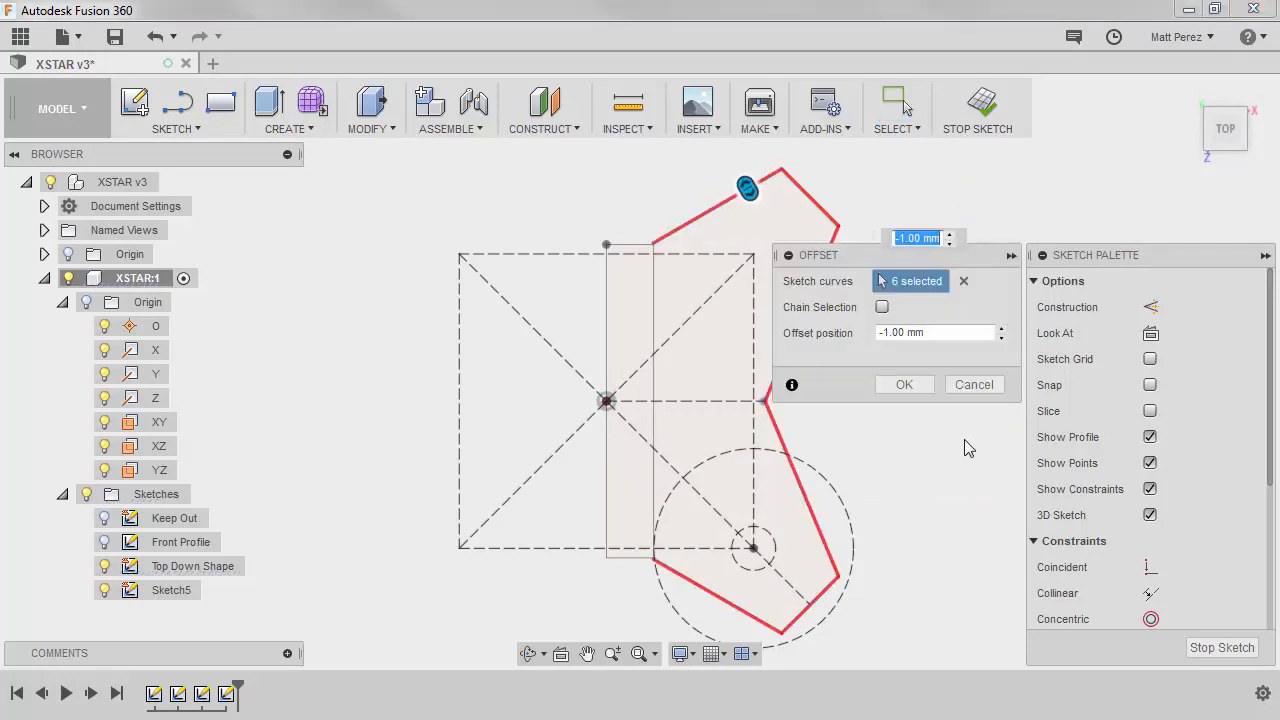
{"action": "left_click_drag", "start_coordinate": [747, 189], "coordinate": [761, 211]}
{"action": "type", "text": "10"}
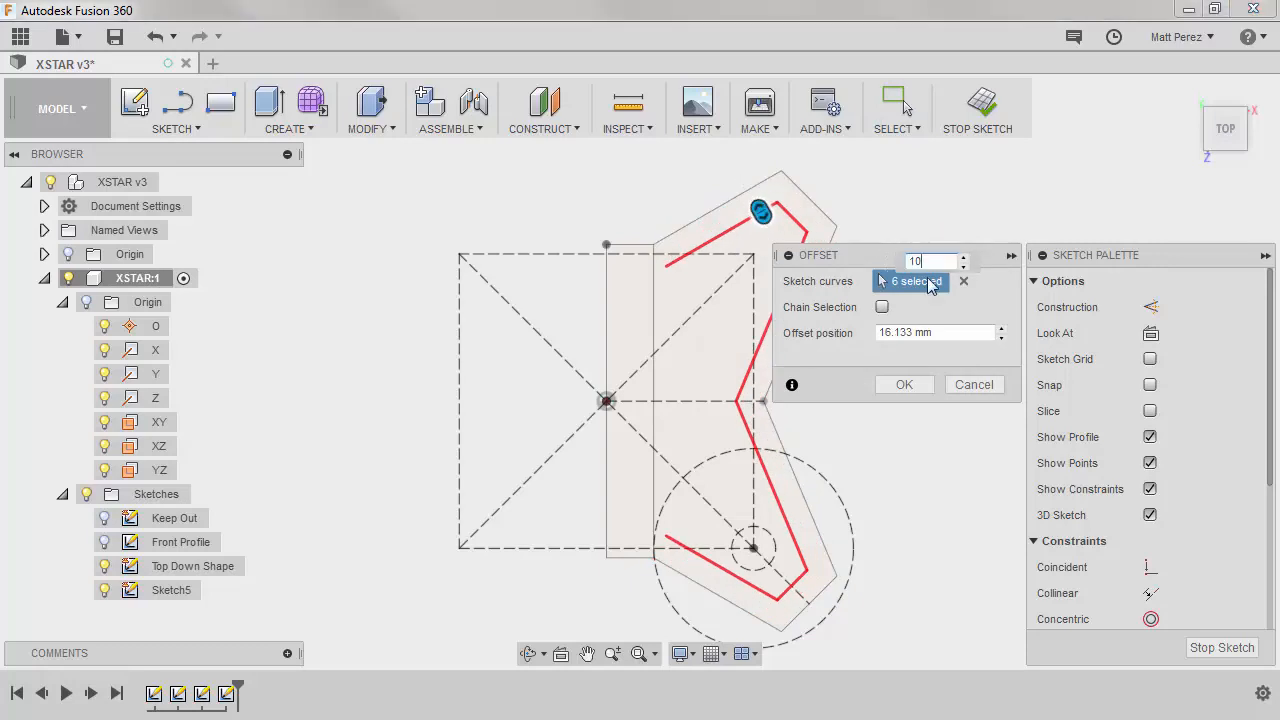
{"action": "scroll", "coordinate": [697, 371], "scroll_direction": "up", "scroll_amount": 2}
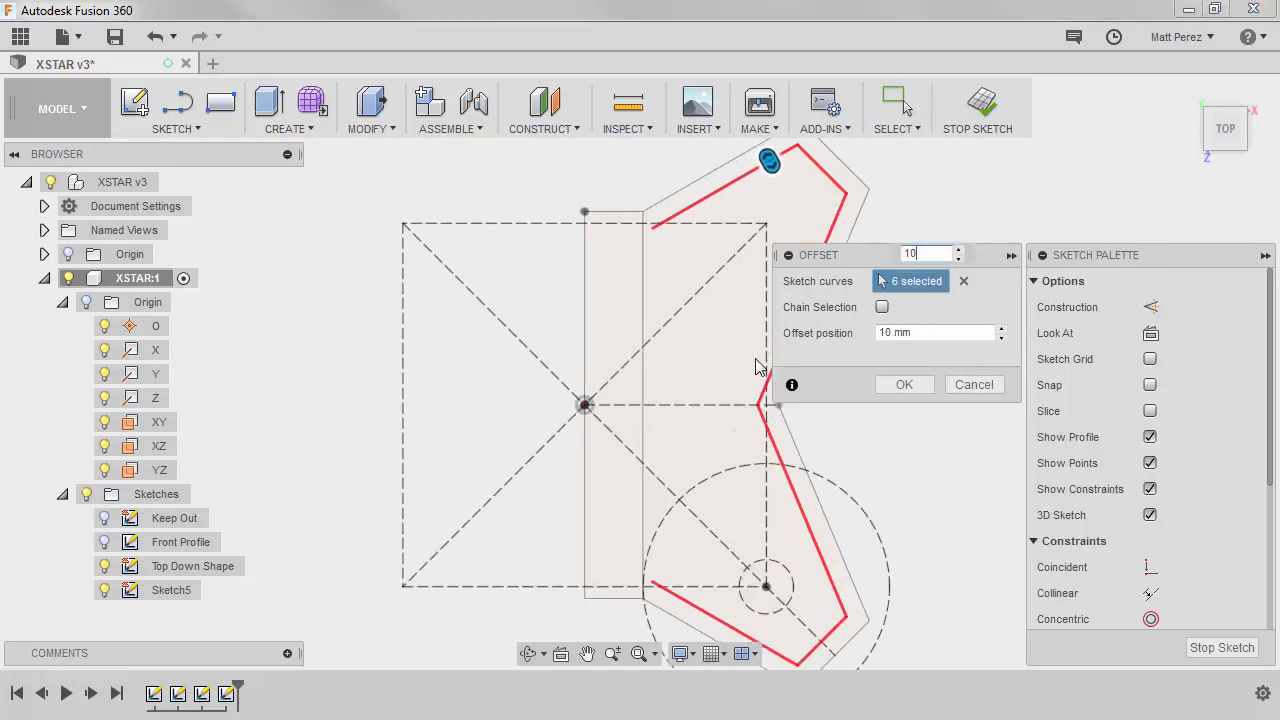
{"action": "left_click", "coordinate": [914, 385]}
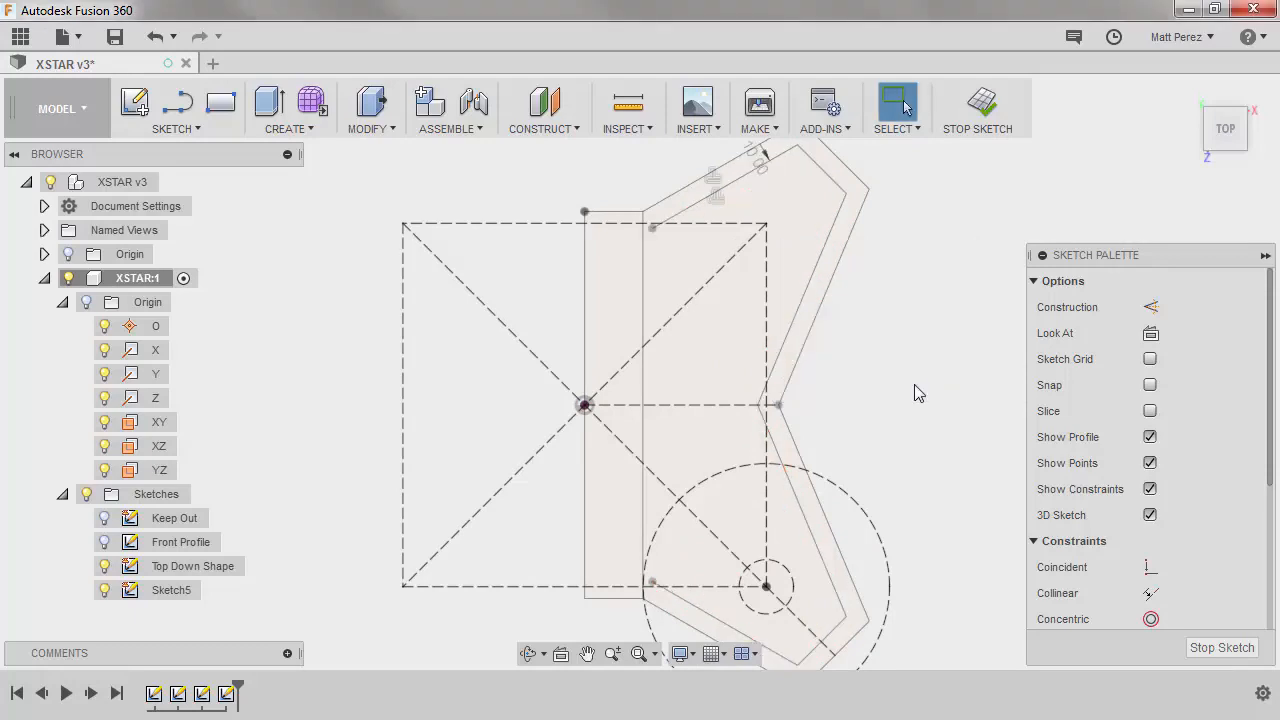
Step: Hide and show the Top Down Shape sketch repeatedly to check which sketch holds the offset lines
{"action": "scroll", "coordinate": [915, 367], "scroll_direction": "down", "scroll_amount": 2}
{"action": "scroll", "coordinate": [826, 458], "scroll_direction": "up", "scroll_amount": 1}
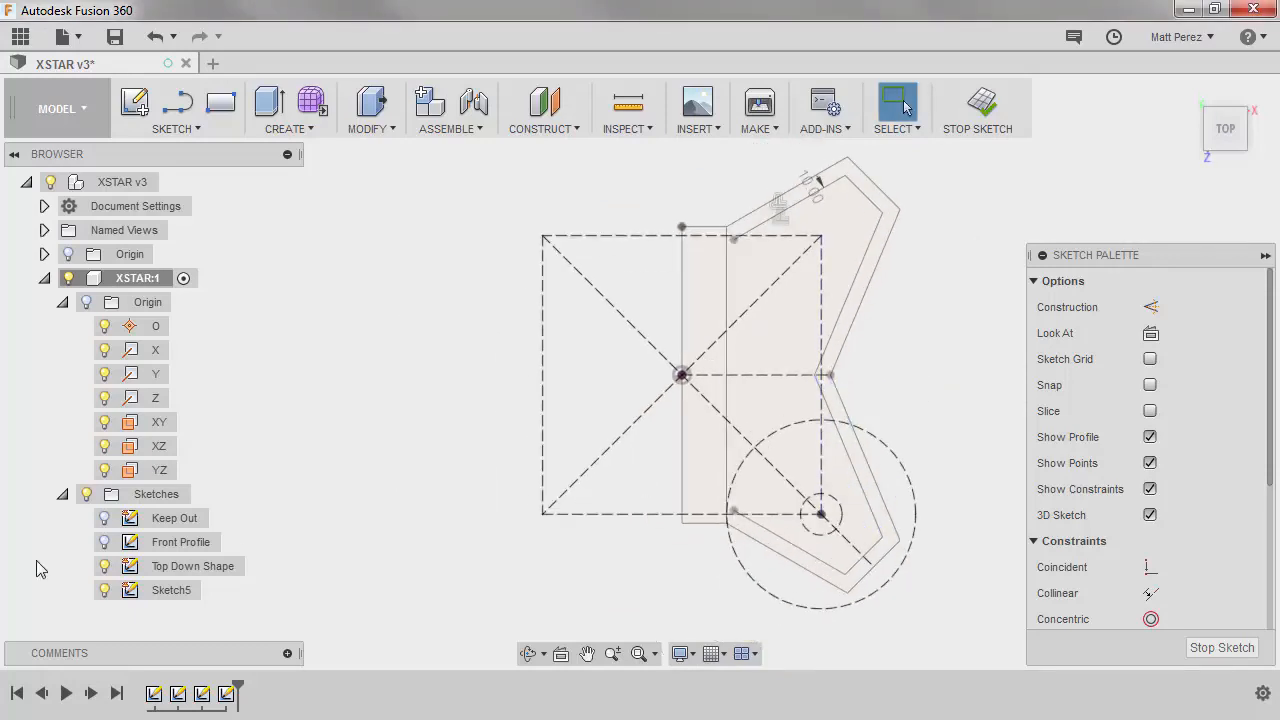
{"action": "left_click", "coordinate": [104, 566]}
{"action": "left_click", "coordinate": [105, 567]}
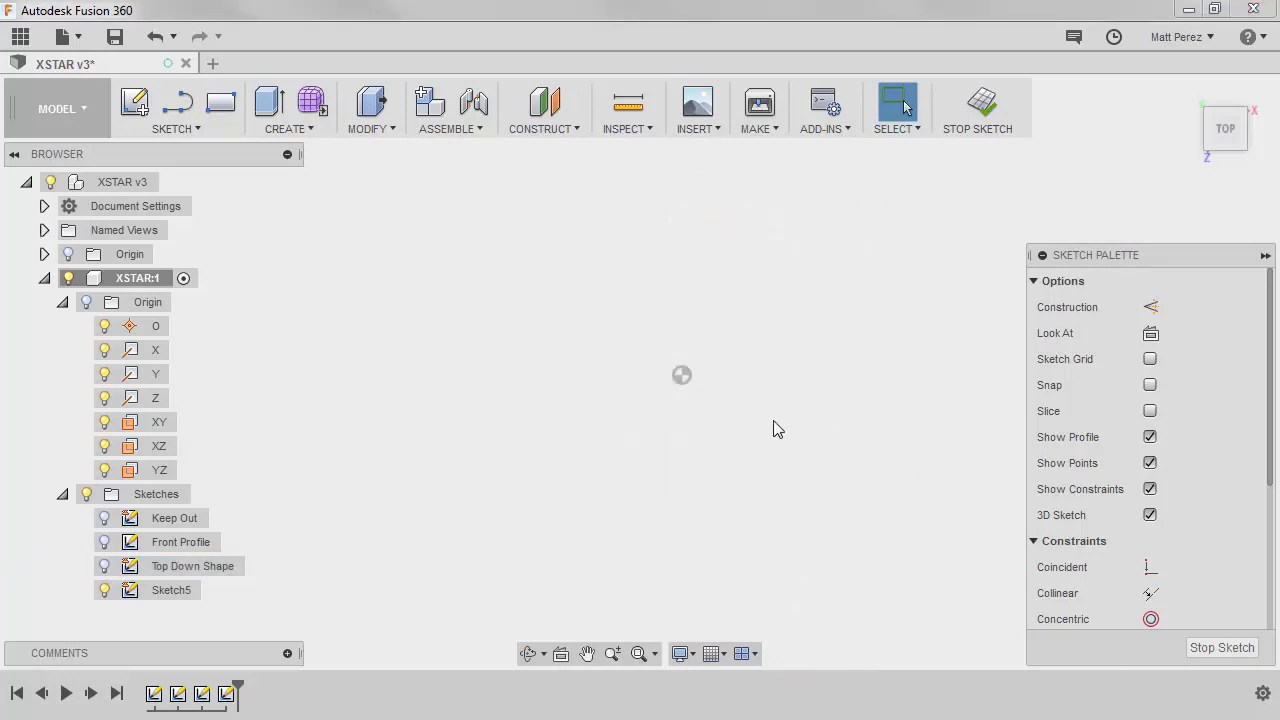
{"action": "left_click", "coordinate": [105, 566]}
{"action": "left_click", "coordinate": [143, 596]}
{"action": "left_click", "coordinate": [147, 592]}
{"action": "left_click", "coordinate": [106, 566]}
{"action": "left_click", "coordinate": [106, 566]}
{"action": "left_click", "coordinate": [106, 566]}
{"action": "left_click", "coordinate": [106, 566]}
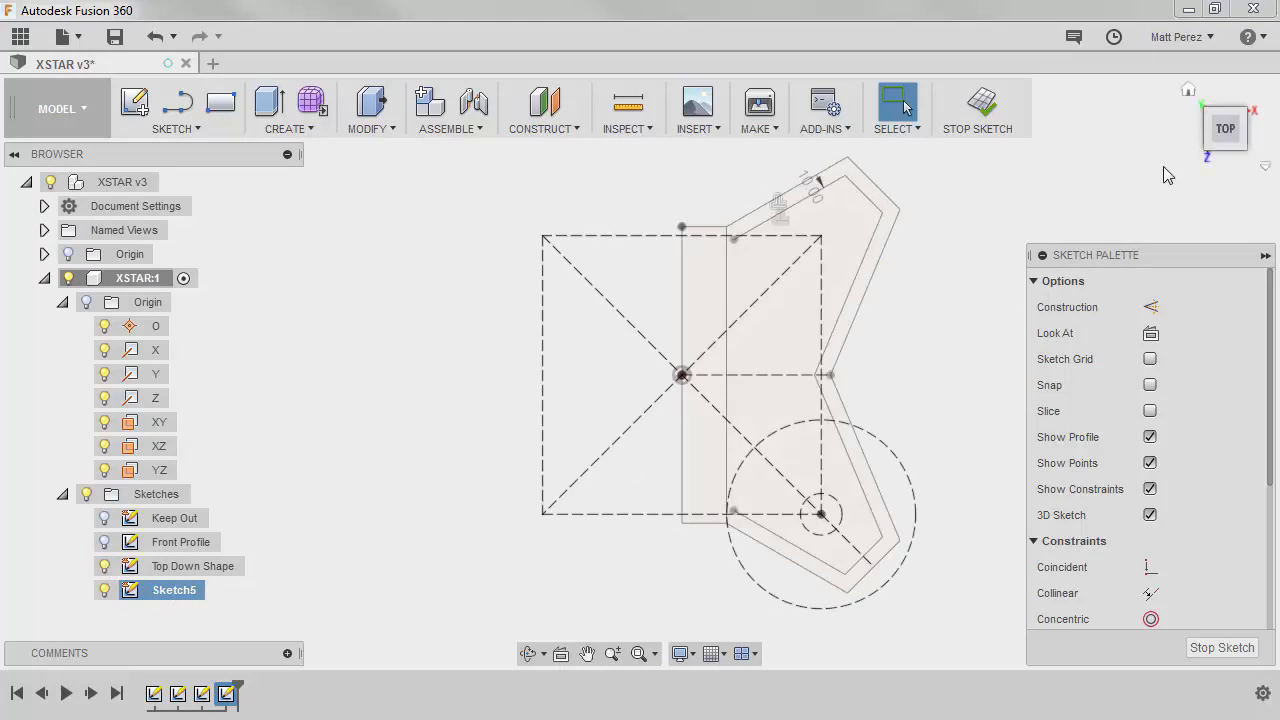
Step: Open the Top Down Shape sketch to inspect the offset lines, and undo back to Sketch5 before the offset
{"action": "left_click", "coordinate": [977, 106]}
{"action": "double_click", "coordinate": [228, 566]}
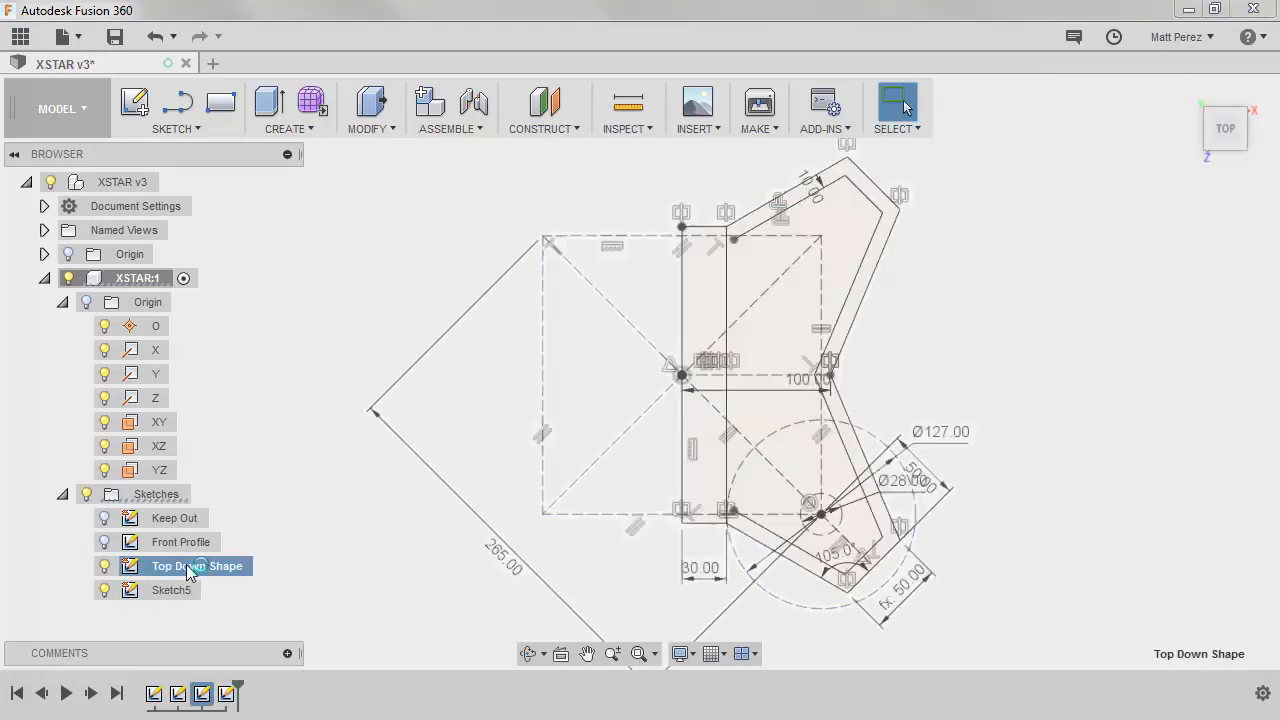
{"action": "left_click", "coordinate": [812, 195]}
{"action": "left_click", "coordinate": [960, 285]}
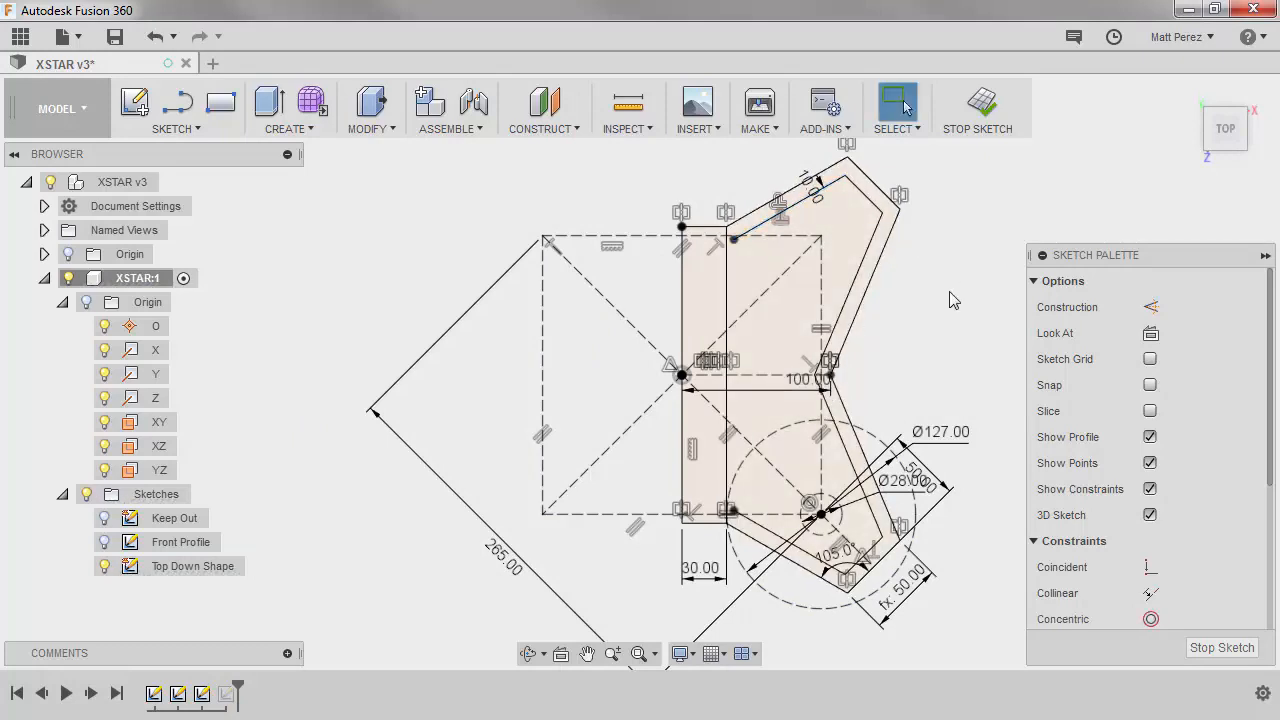
{"action": "key", "text": "ctrl+z"}
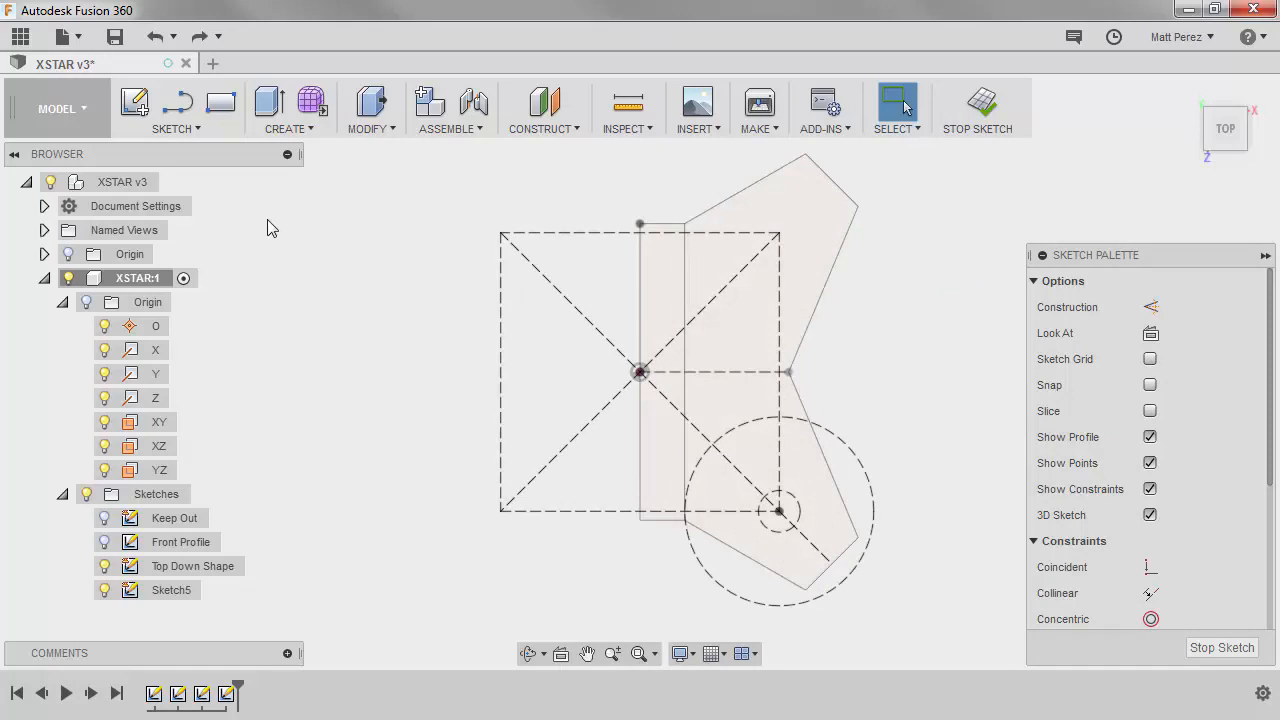
Step: Project the closed body outline and its inner vertical line from Top Down Shape into Sketch5
{"action": "left_click", "coordinate": [167, 591]}
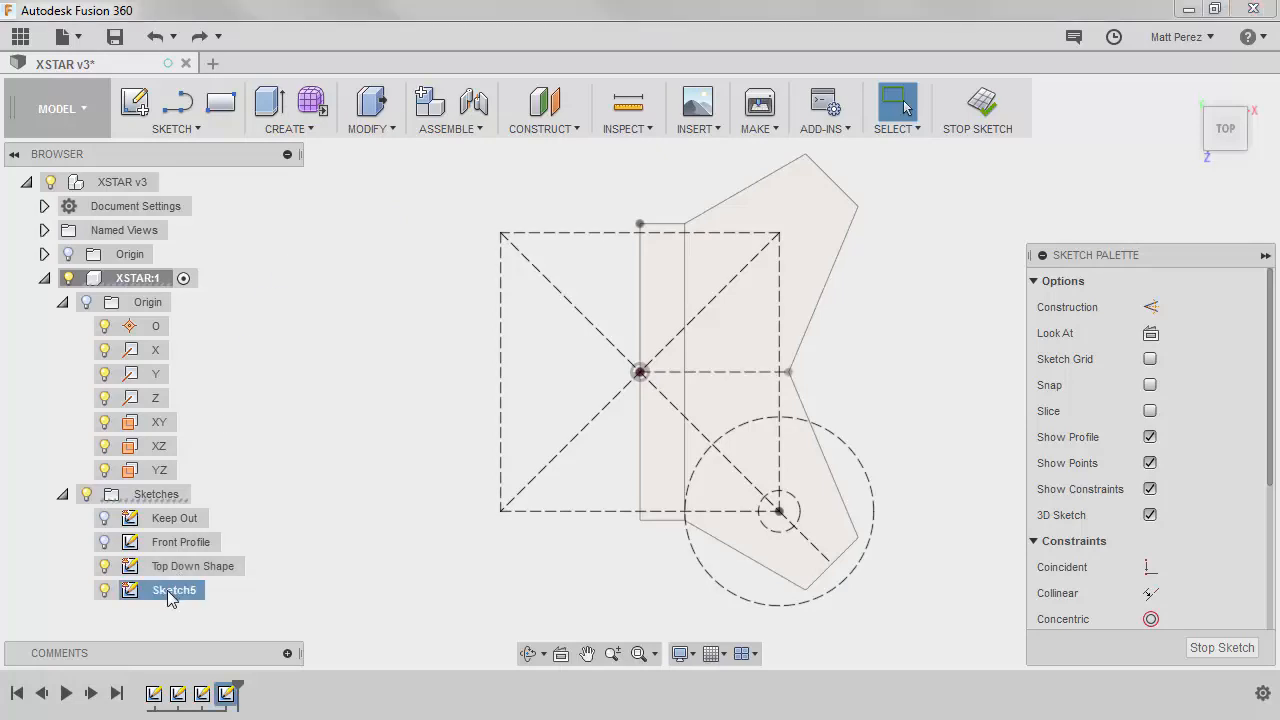
{"action": "left_click", "coordinate": [178, 128]}
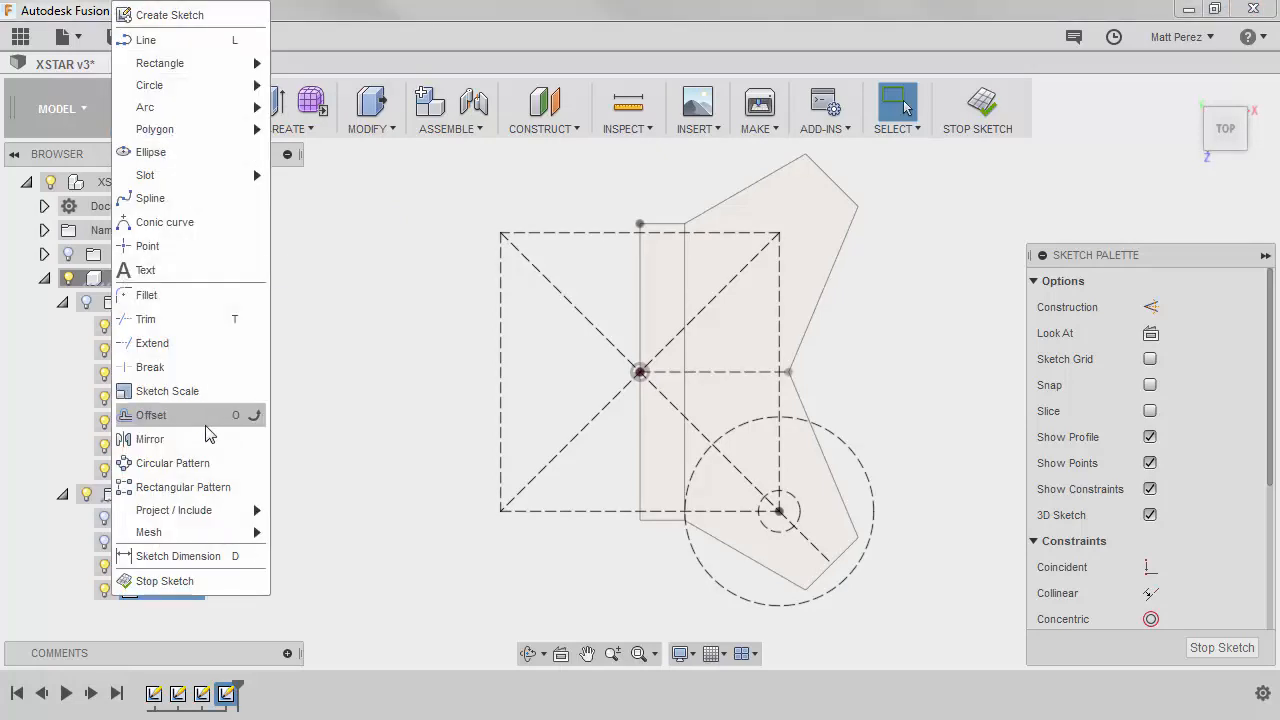
{"action": "mouse_move", "coordinate": [199, 511]}
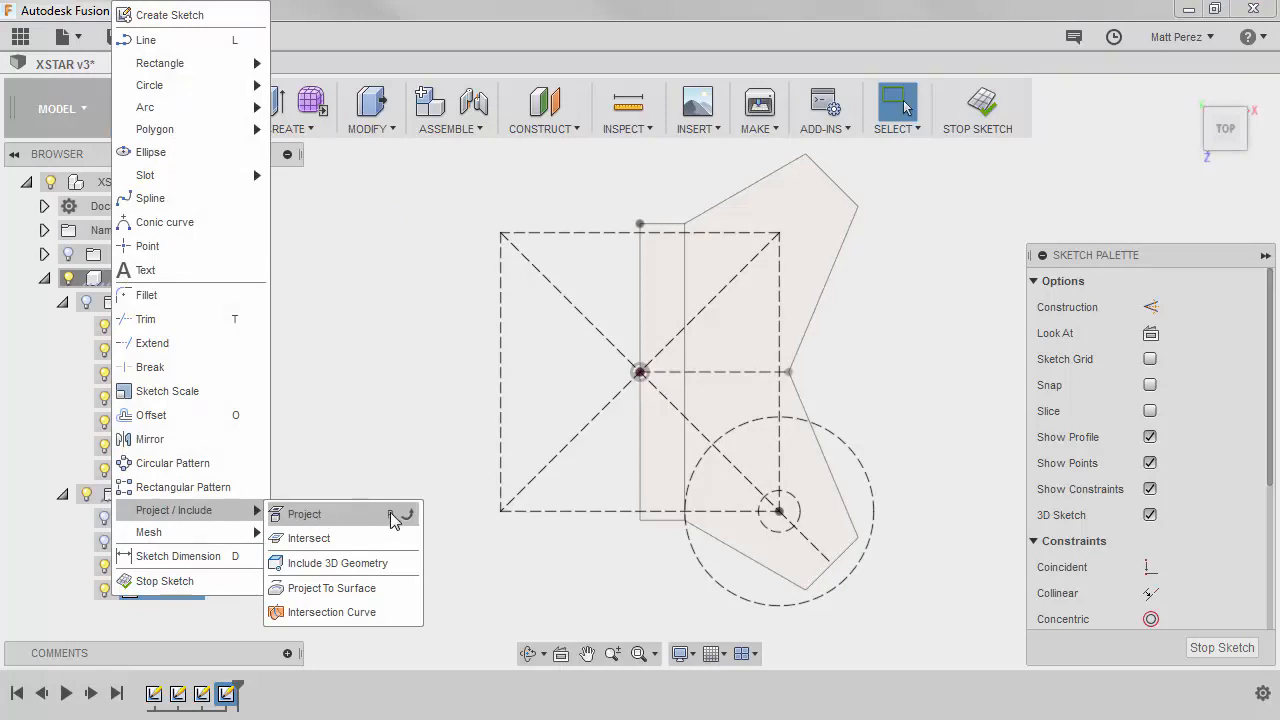
{"action": "left_click", "coordinate": [322, 516]}
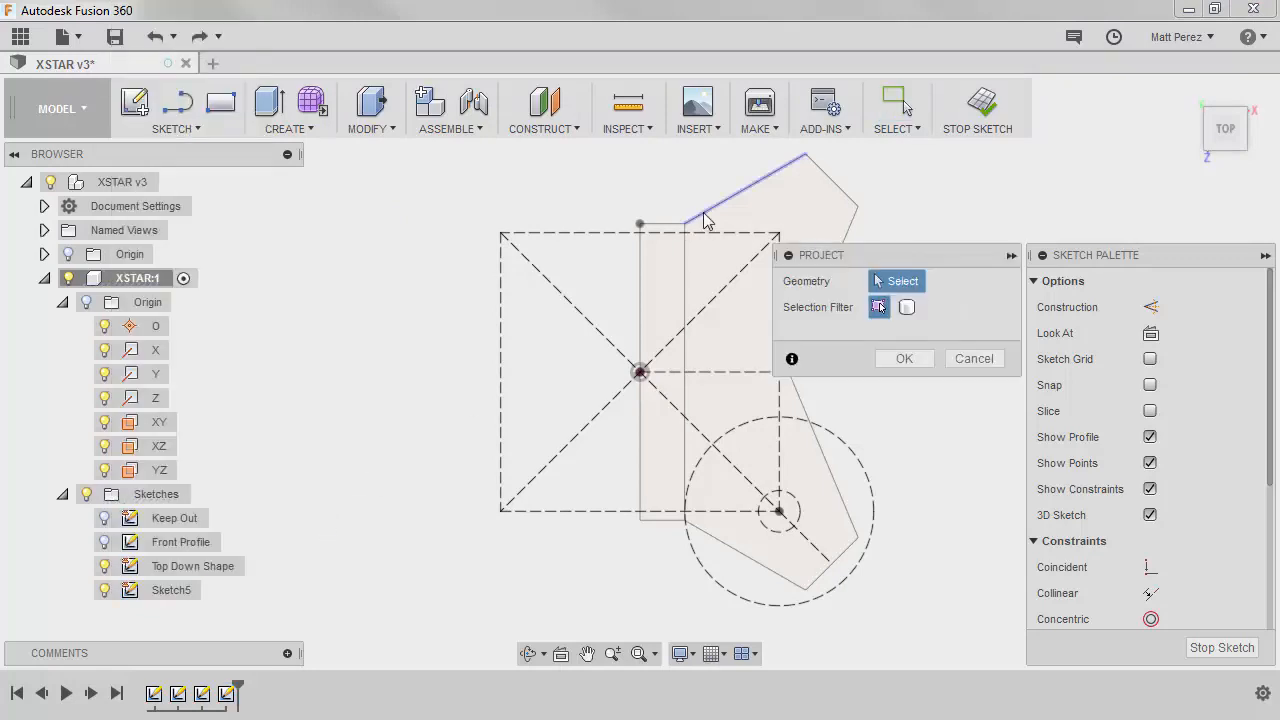
{"action": "left_click", "coordinate": [841, 189]}
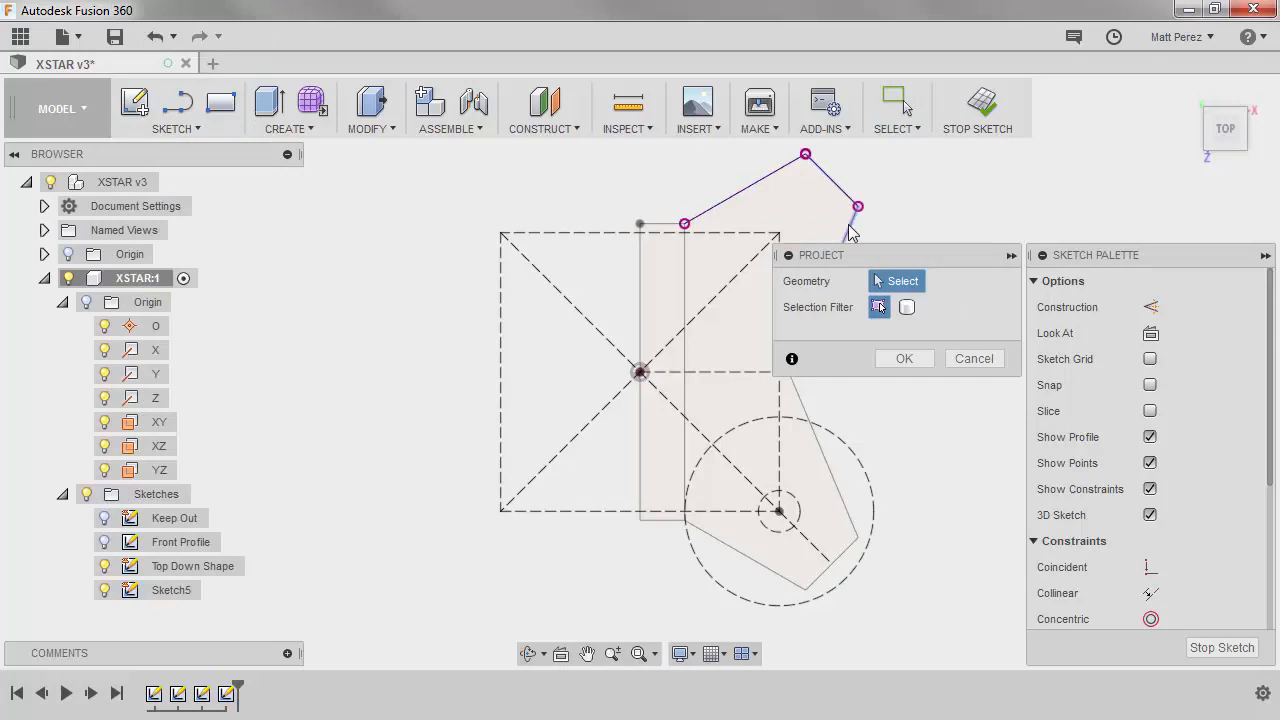
{"action": "left_click", "coordinate": [811, 425]}
{"action": "left_click", "coordinate": [838, 558]}
{"action": "left_click", "coordinate": [772, 582]}
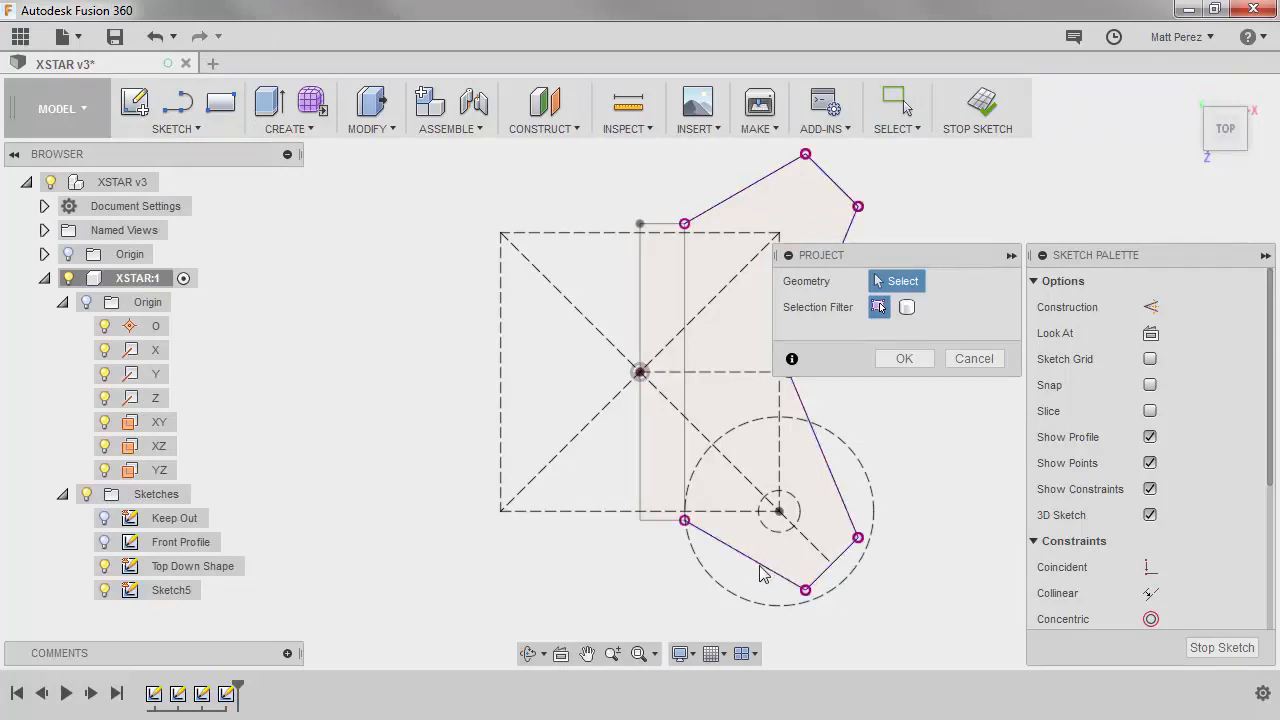
{"action": "left_click", "coordinate": [660, 521]}
{"action": "left_click", "coordinate": [642, 440]}
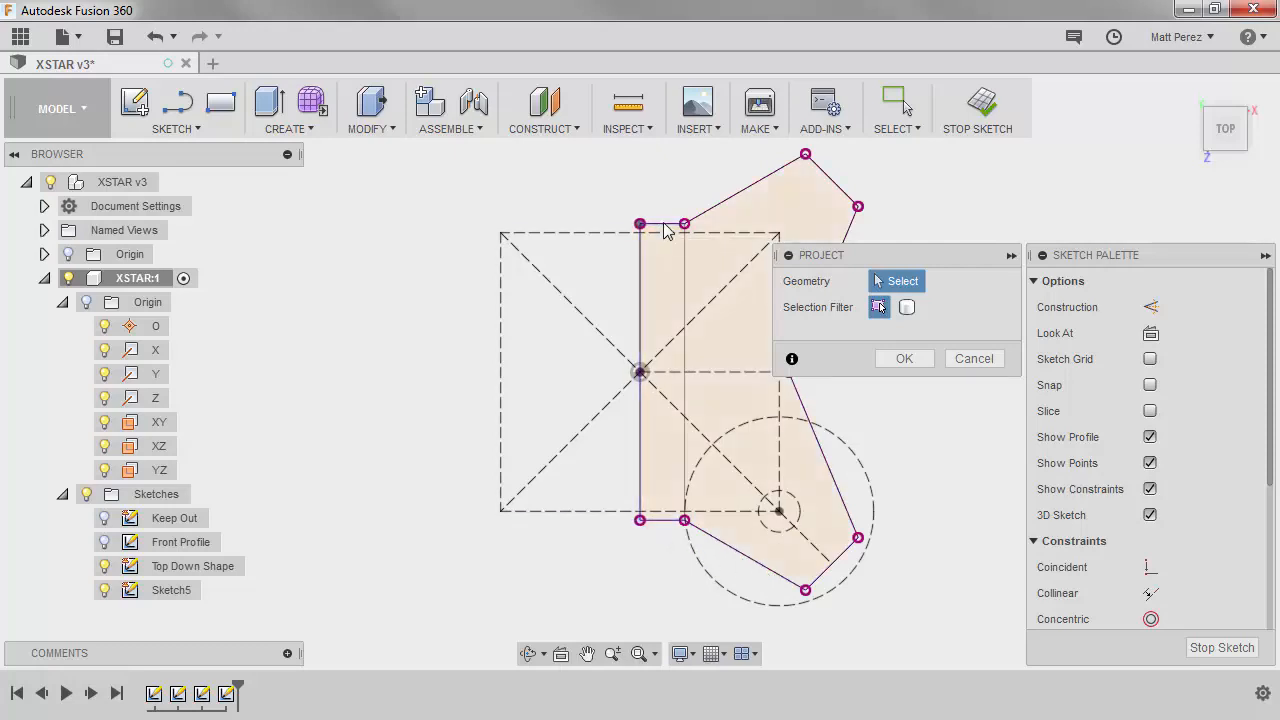
{"action": "left_click", "coordinate": [687, 292]}
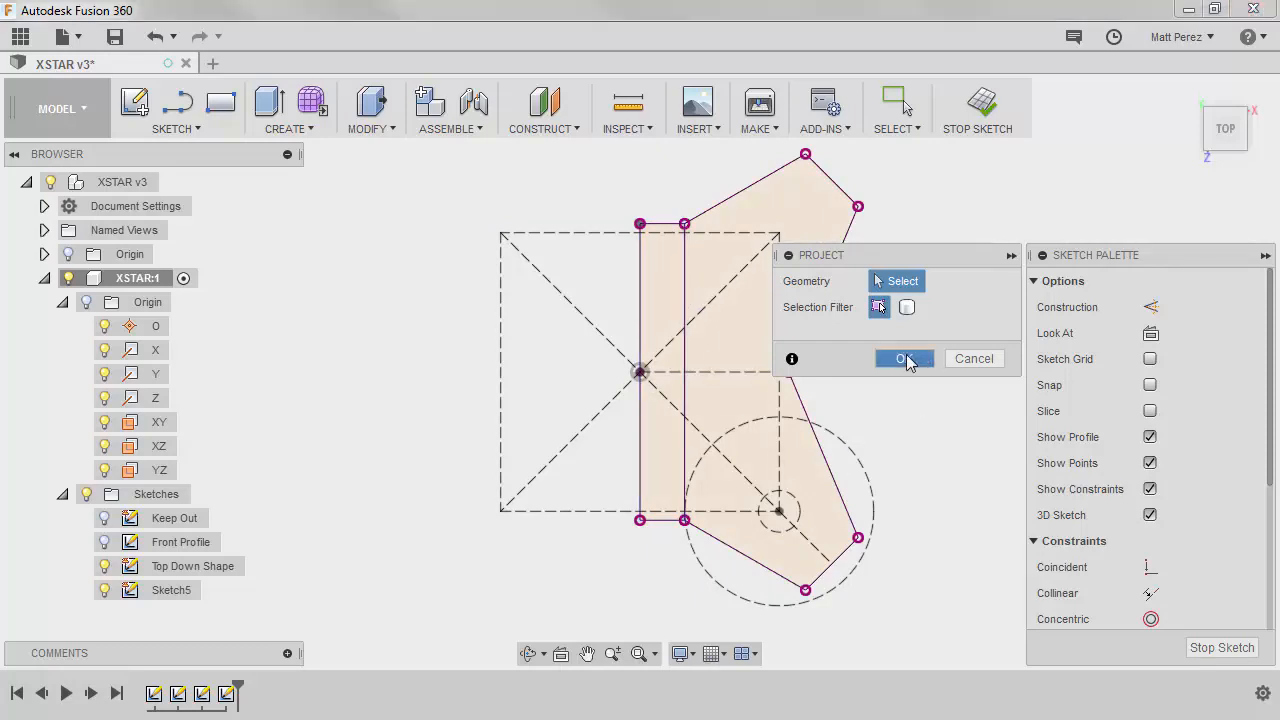
{"action": "left_click", "coordinate": [903, 358]}
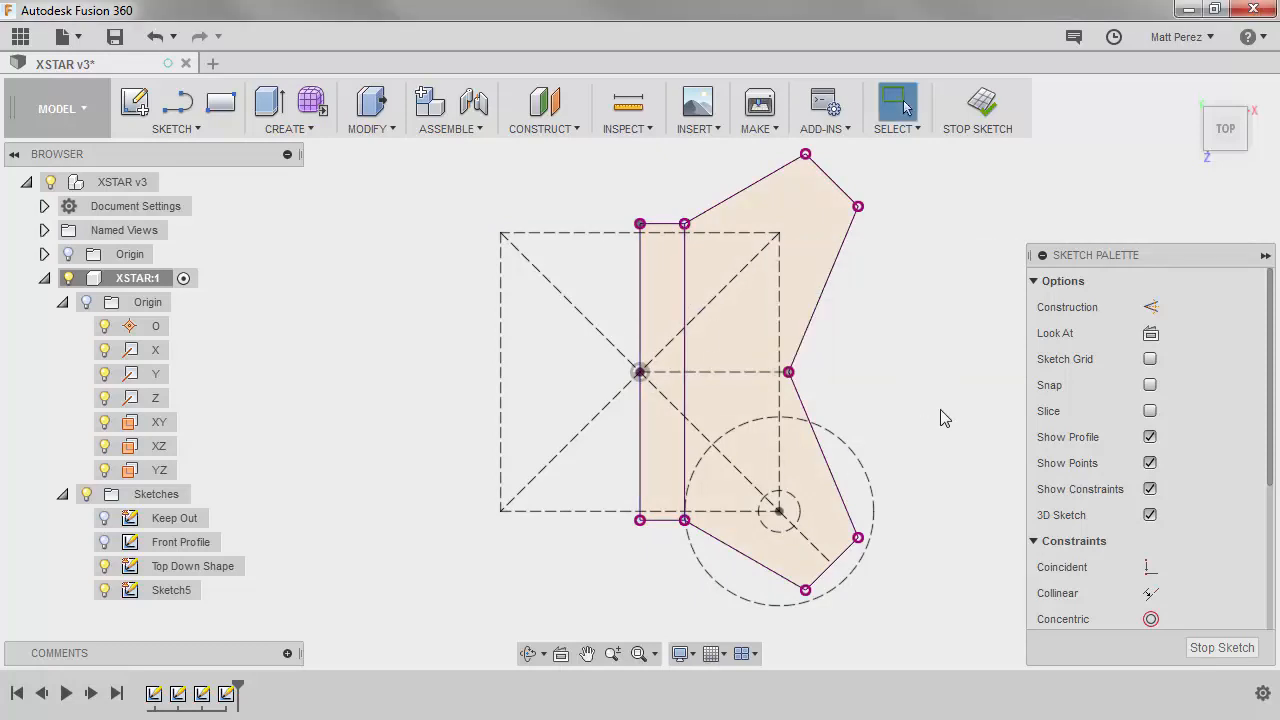
Step: Draw two circles centred on the construction square's lower and upper corners within the body outline, the upper one about 62.5 mm in diameter
{"action": "key", "text": "c"}
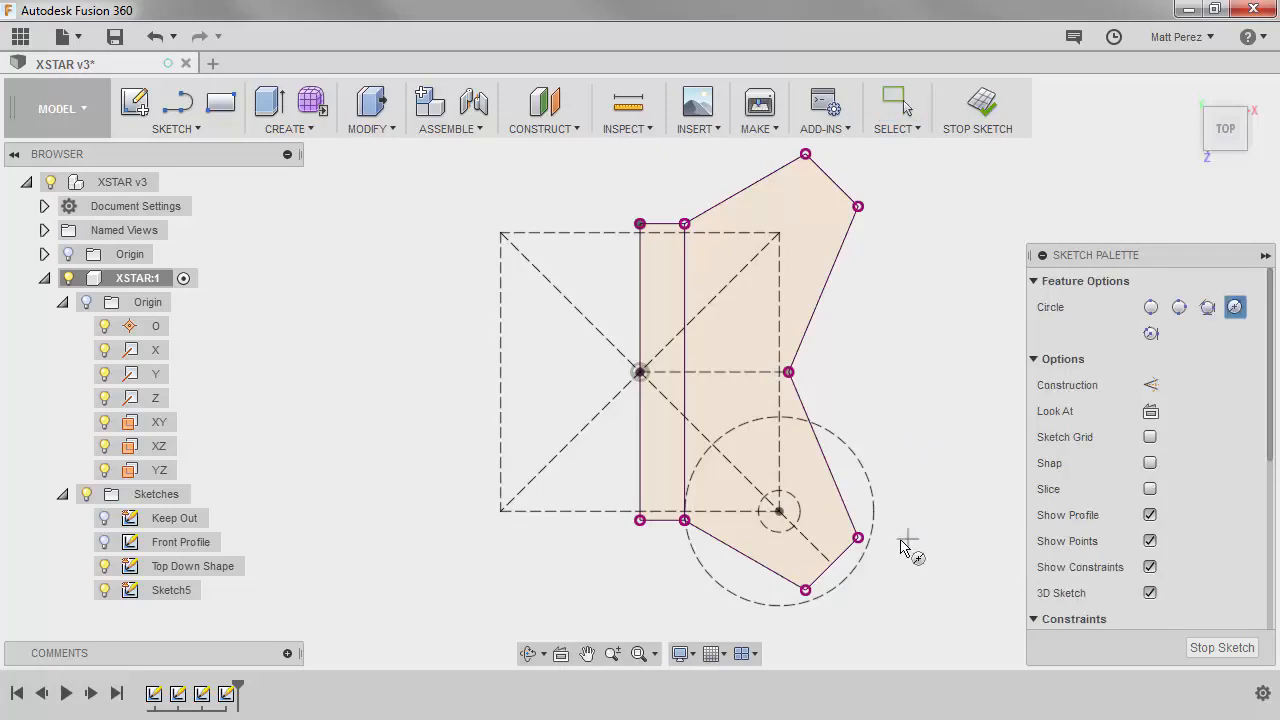
{"action": "left_click", "coordinate": [780, 511]}
{"action": "left_click", "coordinate": [843, 432]}
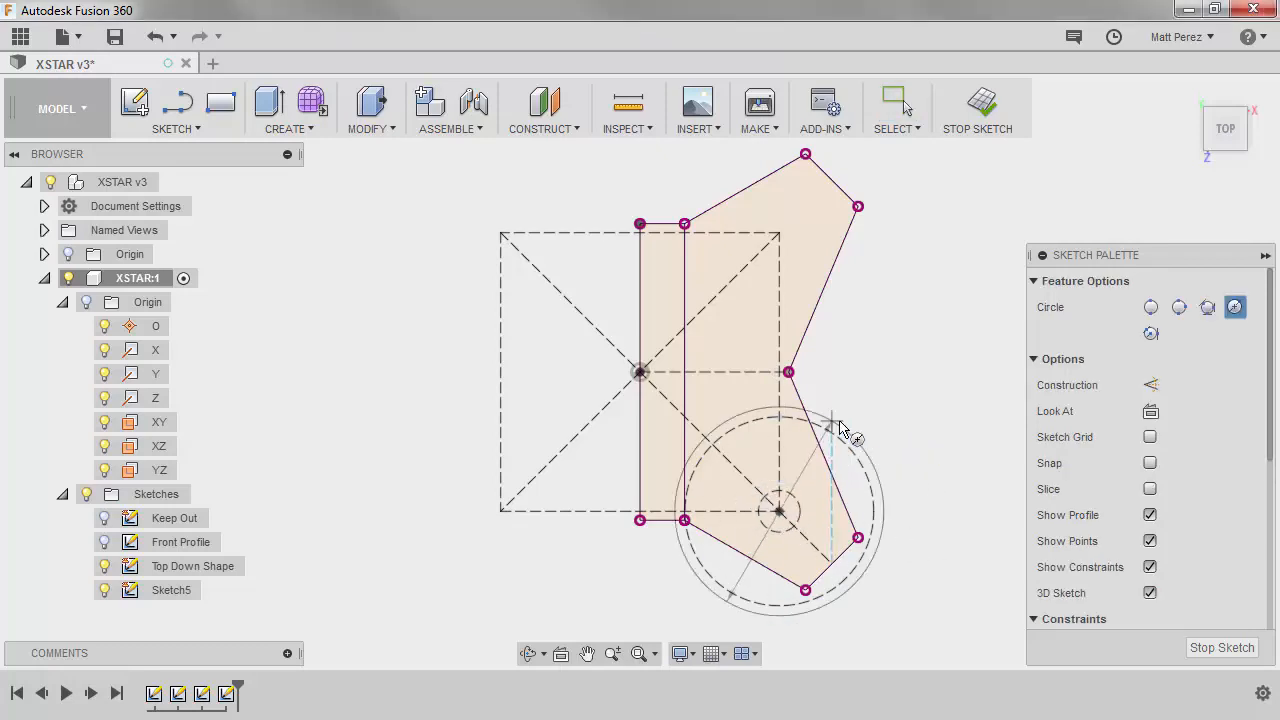
{"action": "left_click", "coordinate": [779, 233]}
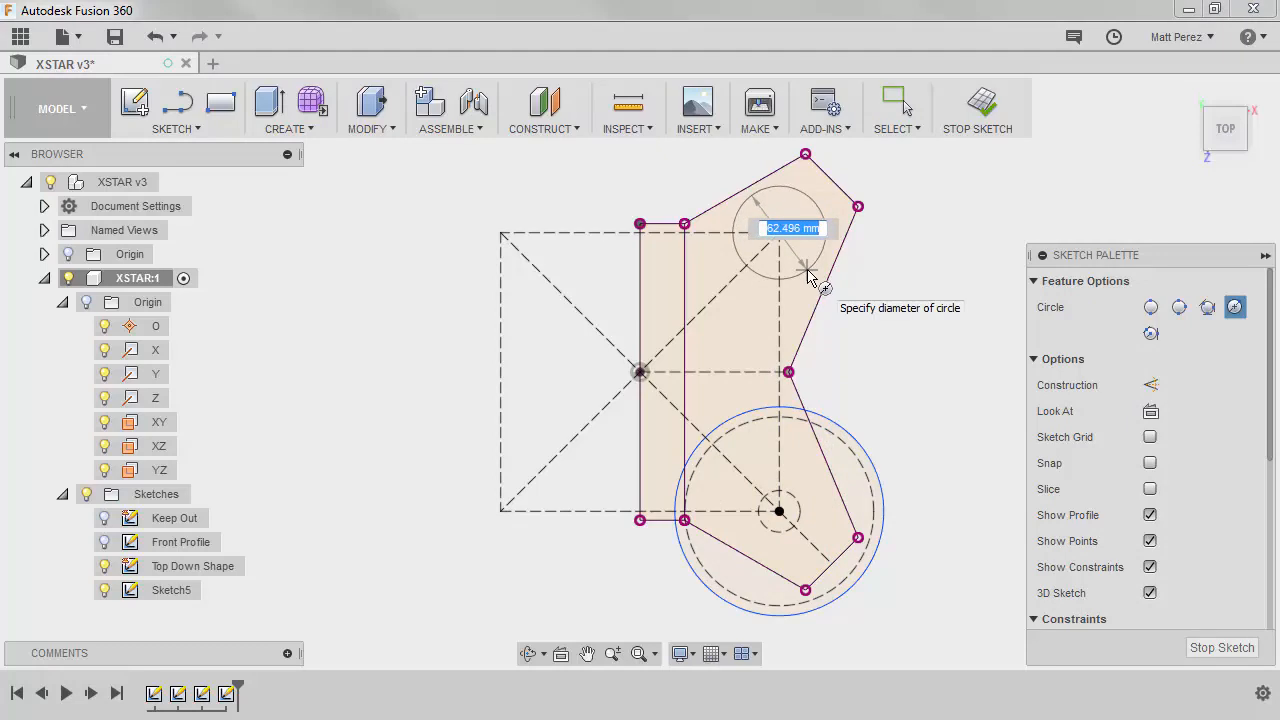
{"action": "left_click", "coordinate": [808, 276]}
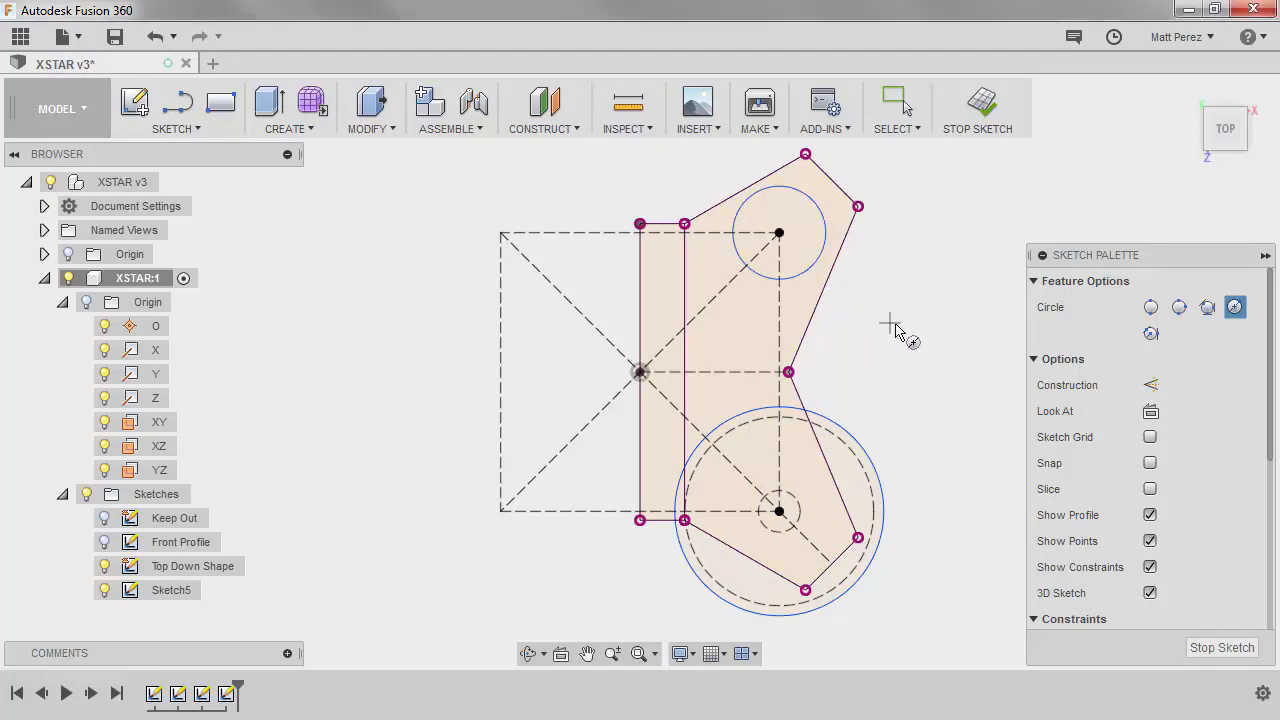
Step: Apply an Equal constraint between the upper and lower circles
{"action": "key", "text": "Escape"}
{"action": "left_click", "coordinate": [818, 269]}
{"action": "left_click", "coordinate": [873, 457], "text": "shift"}
{"action": "left_click_drag", "start_coordinate": [1268, 395], "coordinate": [1276, 580]}
{"action": "left_click", "coordinate": [1150, 589]}
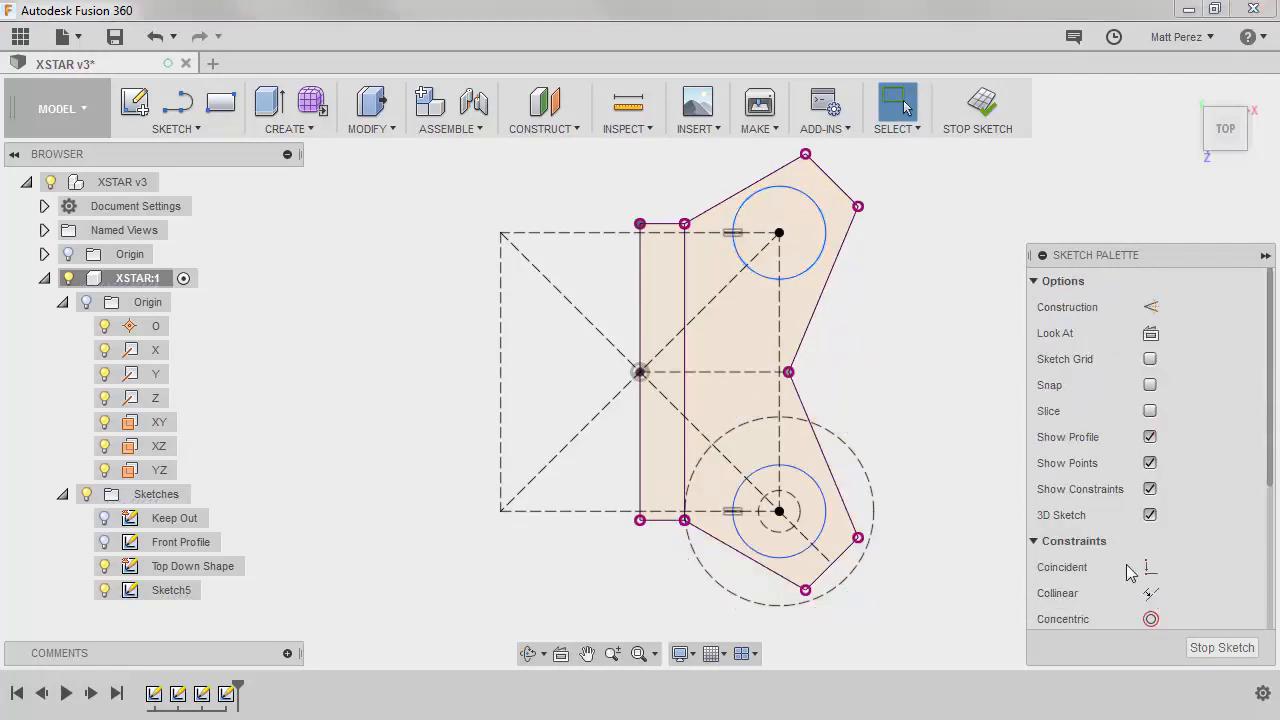
Step: Enlarge the lower circle until it lies just outside the large dashed construction circle
{"action": "scroll", "coordinate": [803, 455], "scroll_direction": "up", "scroll_amount": 1}
{"action": "left_click_drag", "start_coordinate": [804, 475], "coordinate": [836, 427]}
{"action": "scroll", "coordinate": [830, 431], "scroll_direction": "up", "scroll_amount": 5}
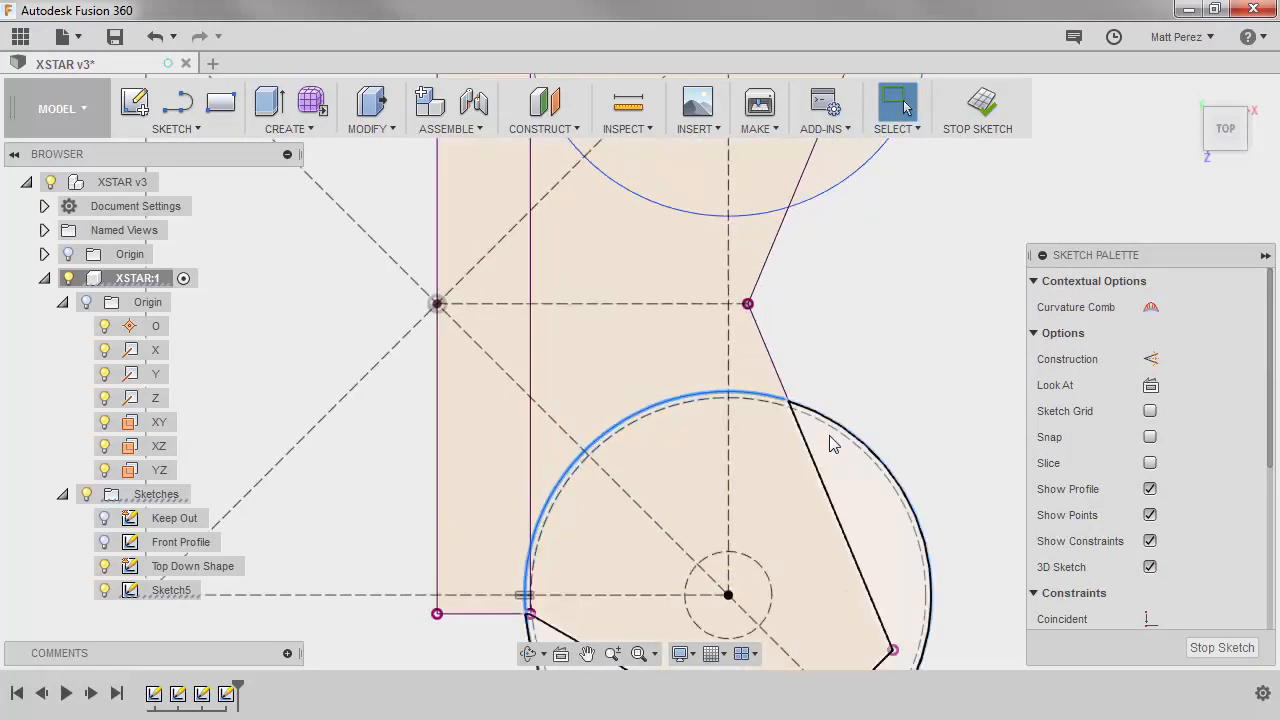
{"action": "scroll", "coordinate": [829, 431], "scroll_direction": "up", "scroll_amount": 2}
{"action": "left_click", "coordinate": [887, 366]}
Step: Dimension the gap between the large dashed construction circle and the surrounding lower circle as 2 mm
{"action": "key", "text": "d"}
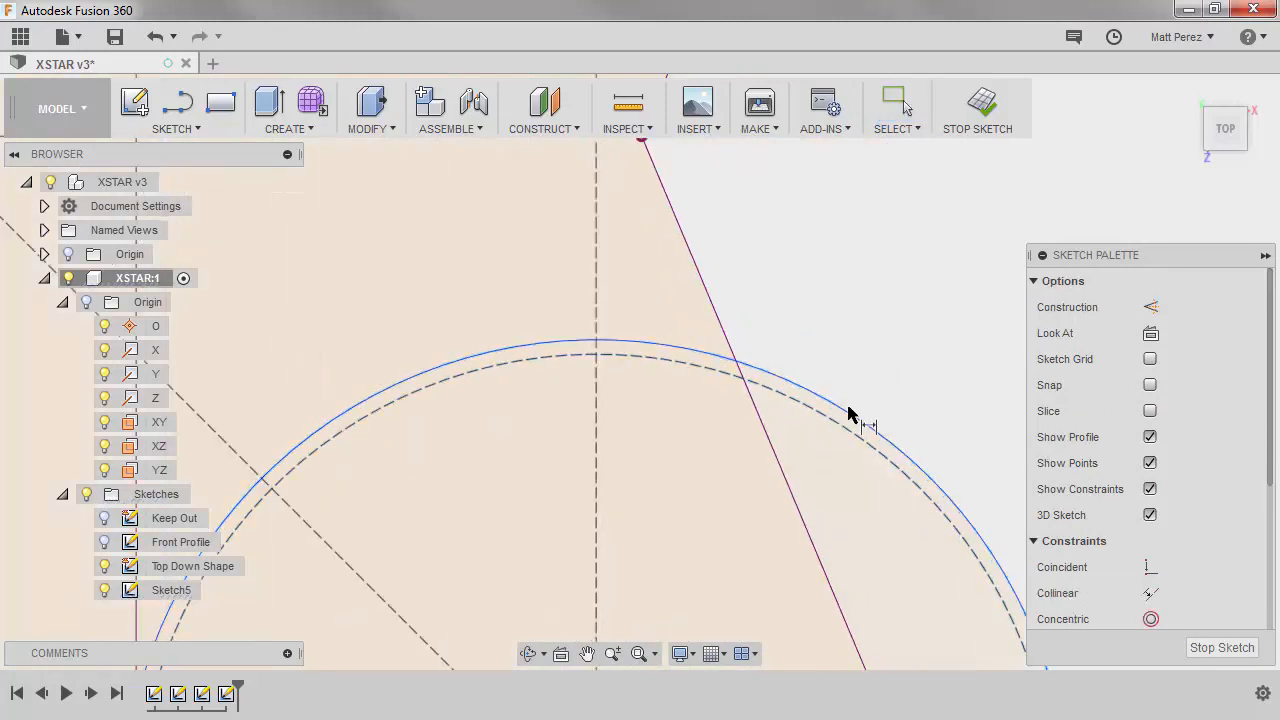
{"action": "left_click", "coordinate": [839, 423]}
{"action": "left_click", "coordinate": [844, 411]}
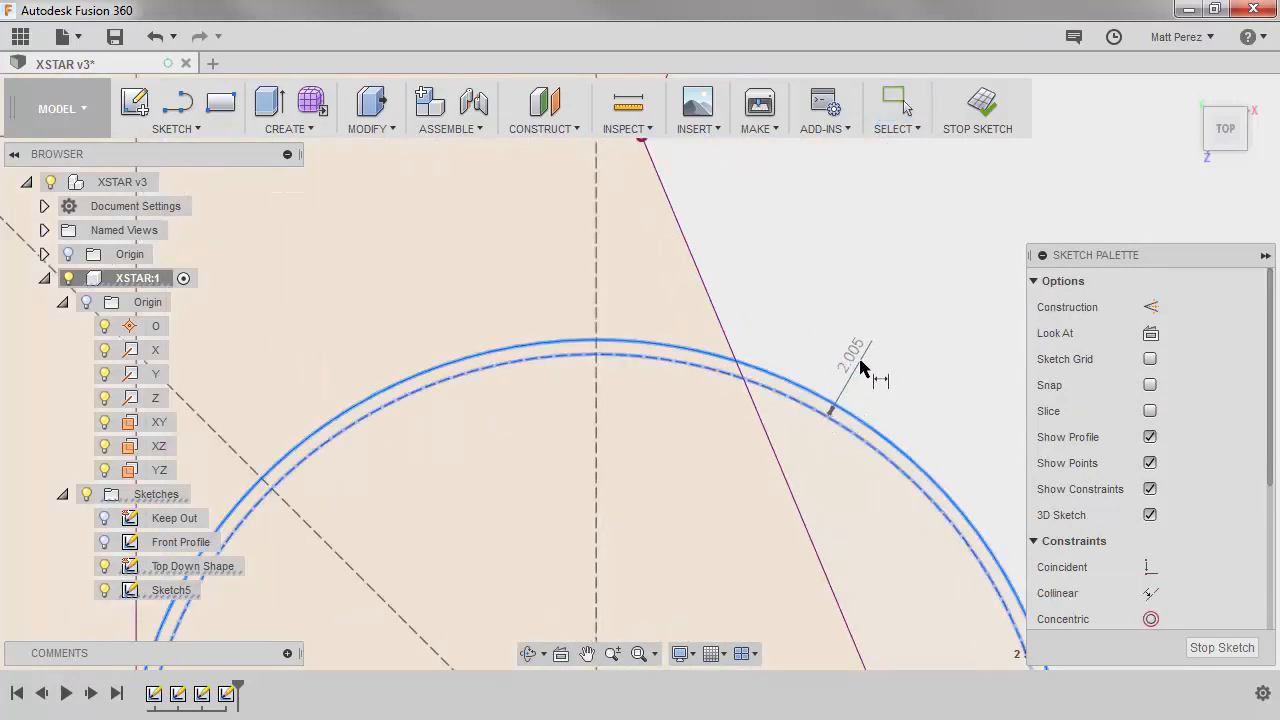
{"action": "left_click", "coordinate": [861, 359]}
{"action": "type", "text": "2"}
{"action": "key", "text": "Return"}
{"action": "scroll", "coordinate": [877, 366], "scroll_direction": "down", "scroll_amount": 3}
{"action": "scroll", "coordinate": [860, 436], "scroll_direction": "down", "scroll_amount": 1}
{"action": "key", "text": "Escape"}
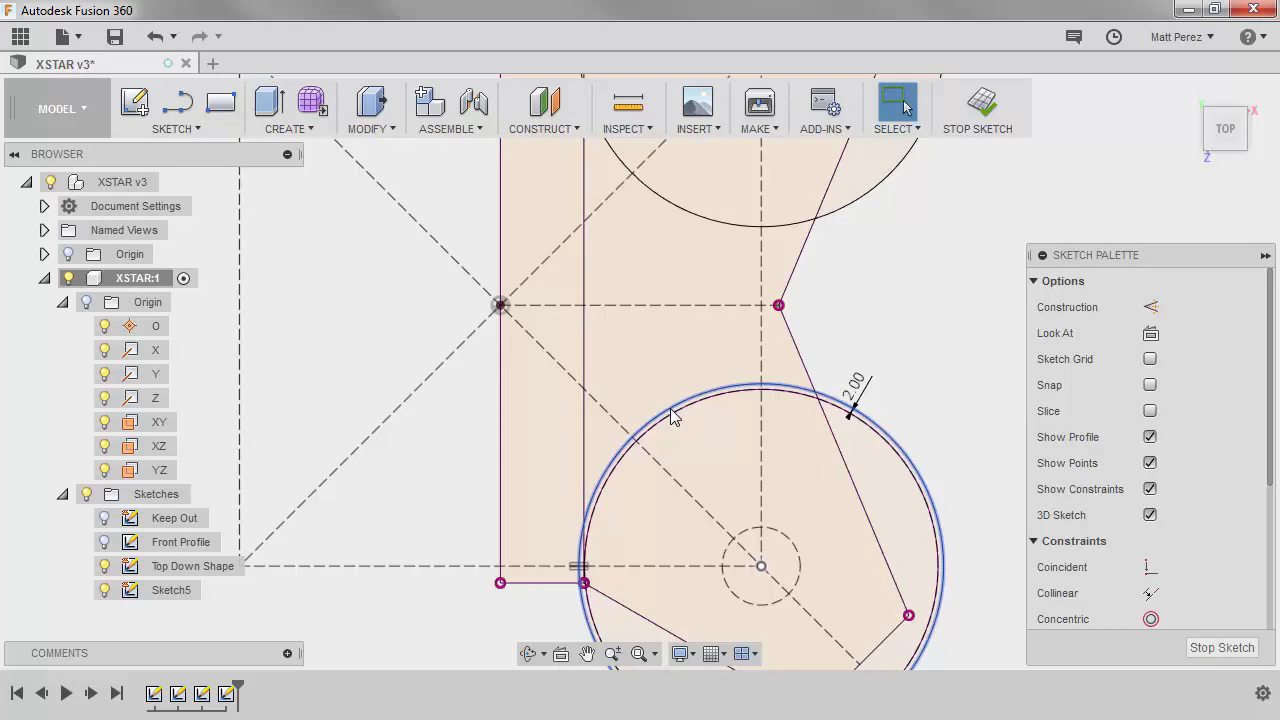
Step: Hide the Top Down Shape sketch so that only the current sketch's geometry is displayed
{"action": "scroll", "coordinate": [834, 477], "scroll_direction": "down", "scroll_amount": 5}
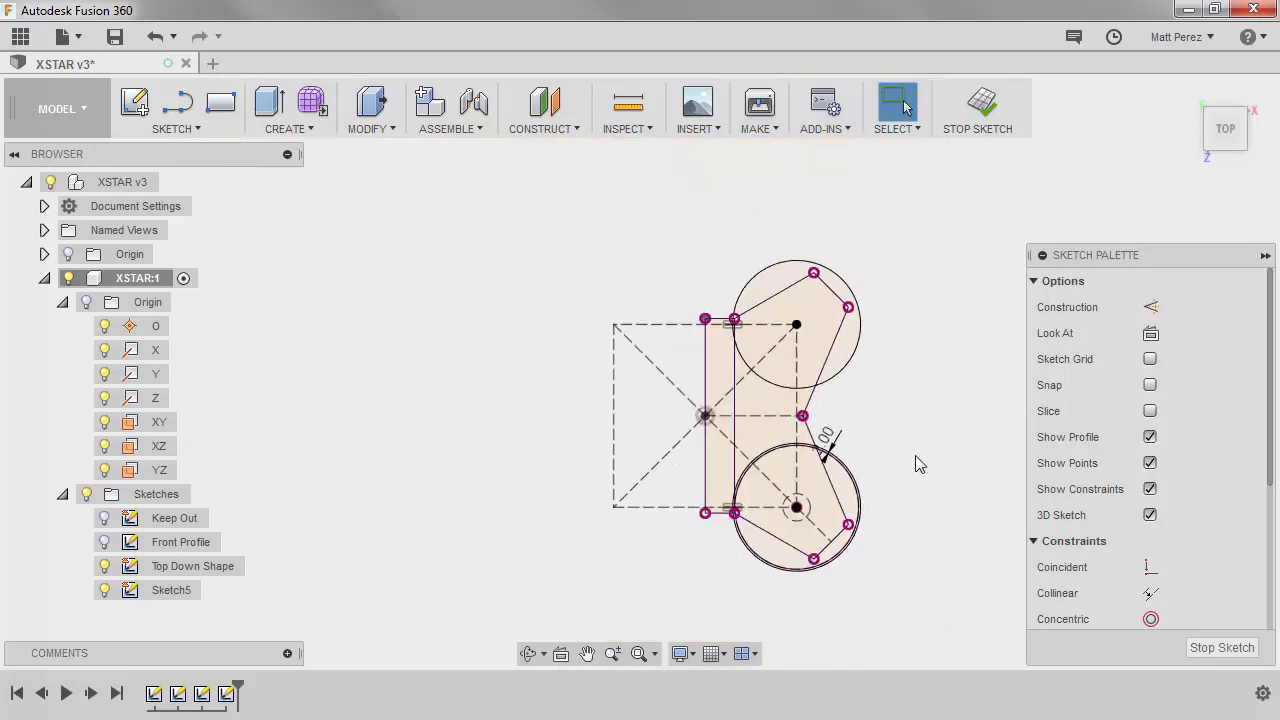
{"action": "left_click", "coordinate": [104, 566]}
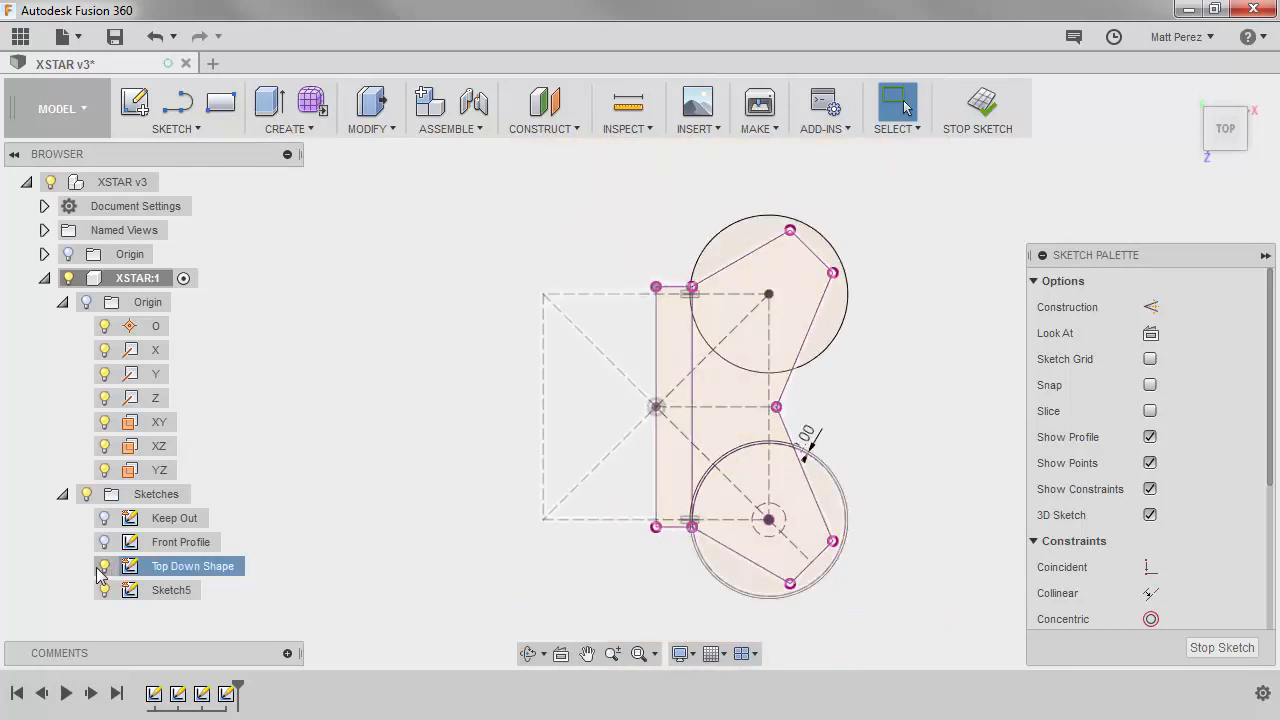
Step: Examine the 2 mm clearance around the lower circle and compare the current sketch with the Top Down Shape sketch
{"action": "scroll", "coordinate": [786, 592], "scroll_direction": "up", "scroll_amount": 3}
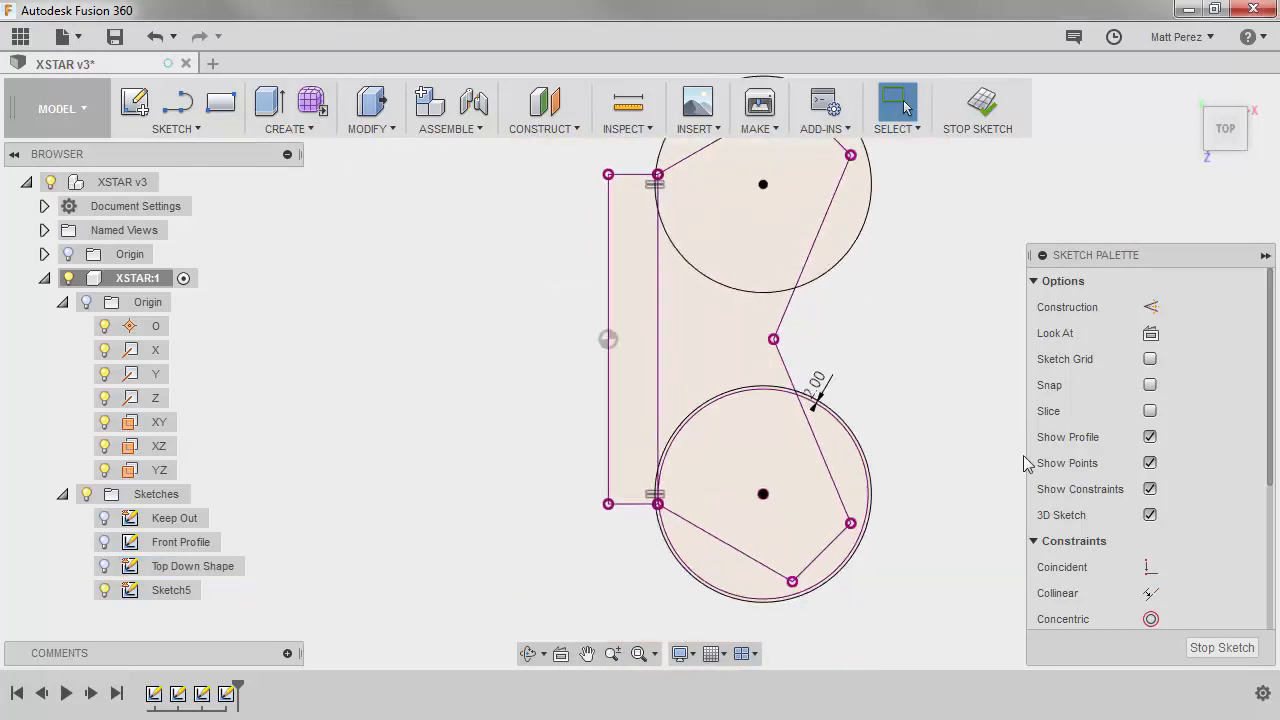
{"action": "scroll", "coordinate": [800, 420], "scroll_direction": "up", "scroll_amount": 5}
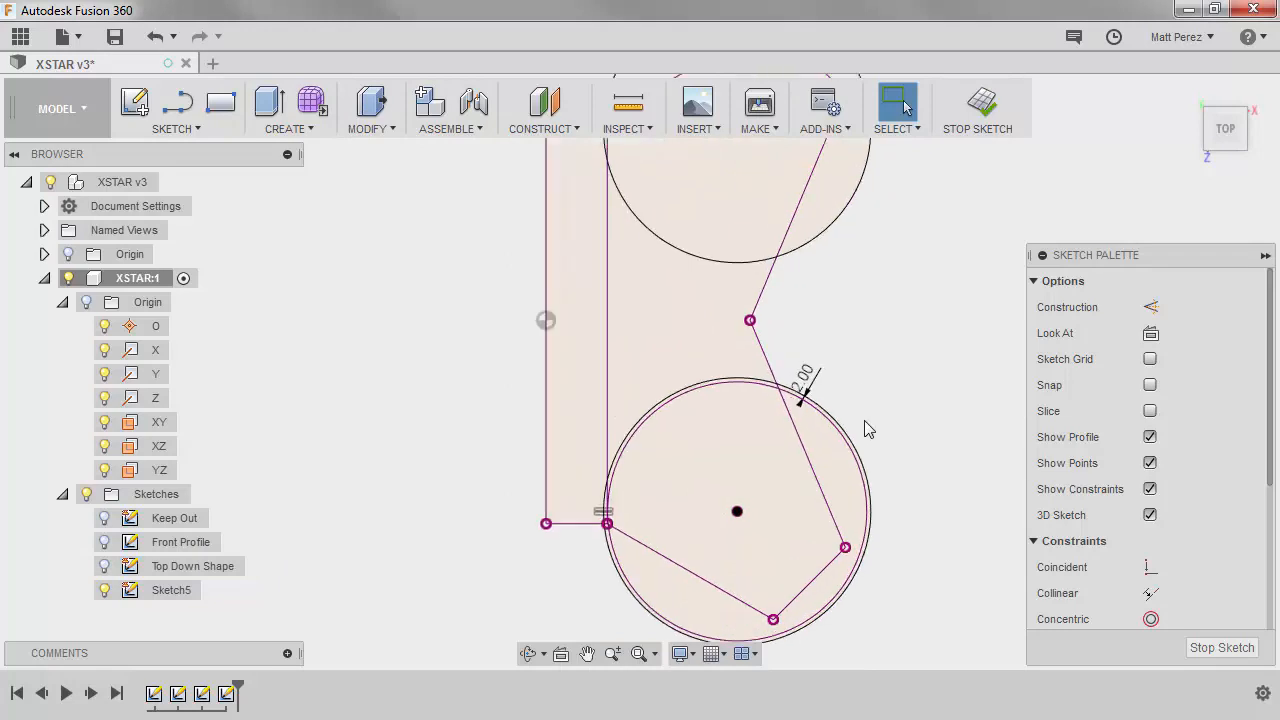
{"action": "scroll", "coordinate": [797, 420], "scroll_direction": "up", "scroll_amount": 1}
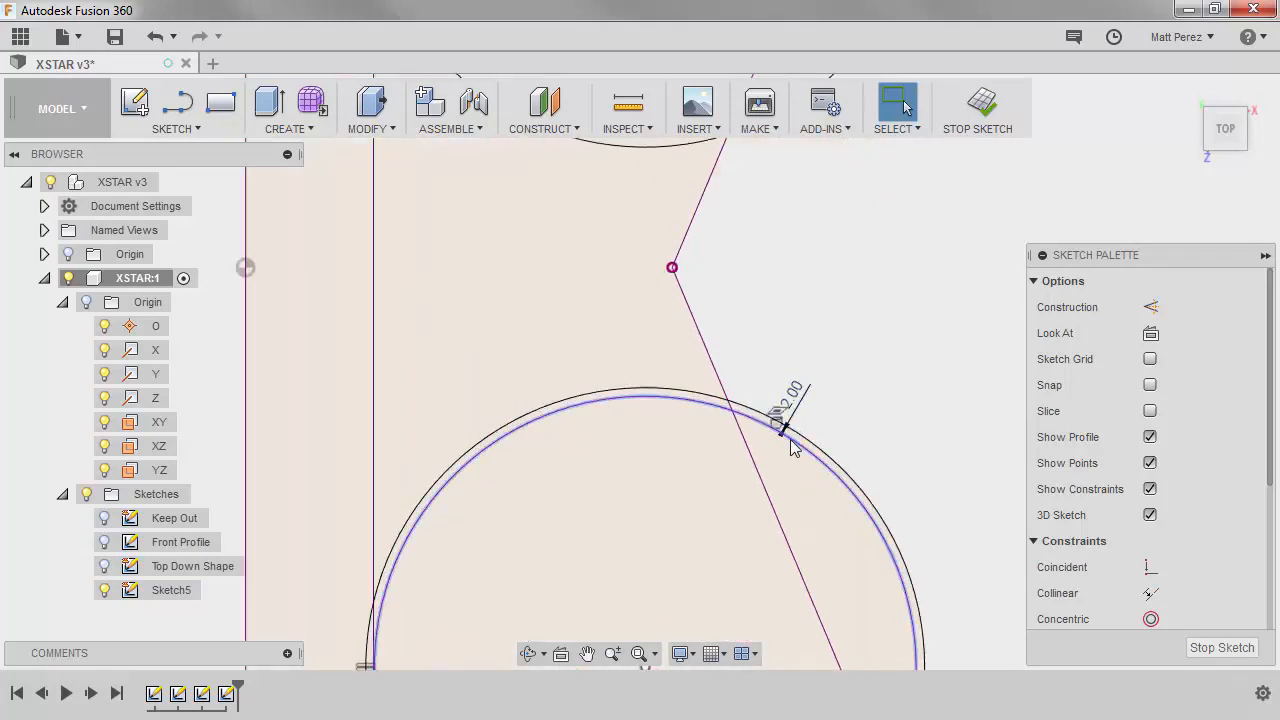
{"action": "left_click", "coordinate": [795, 433]}
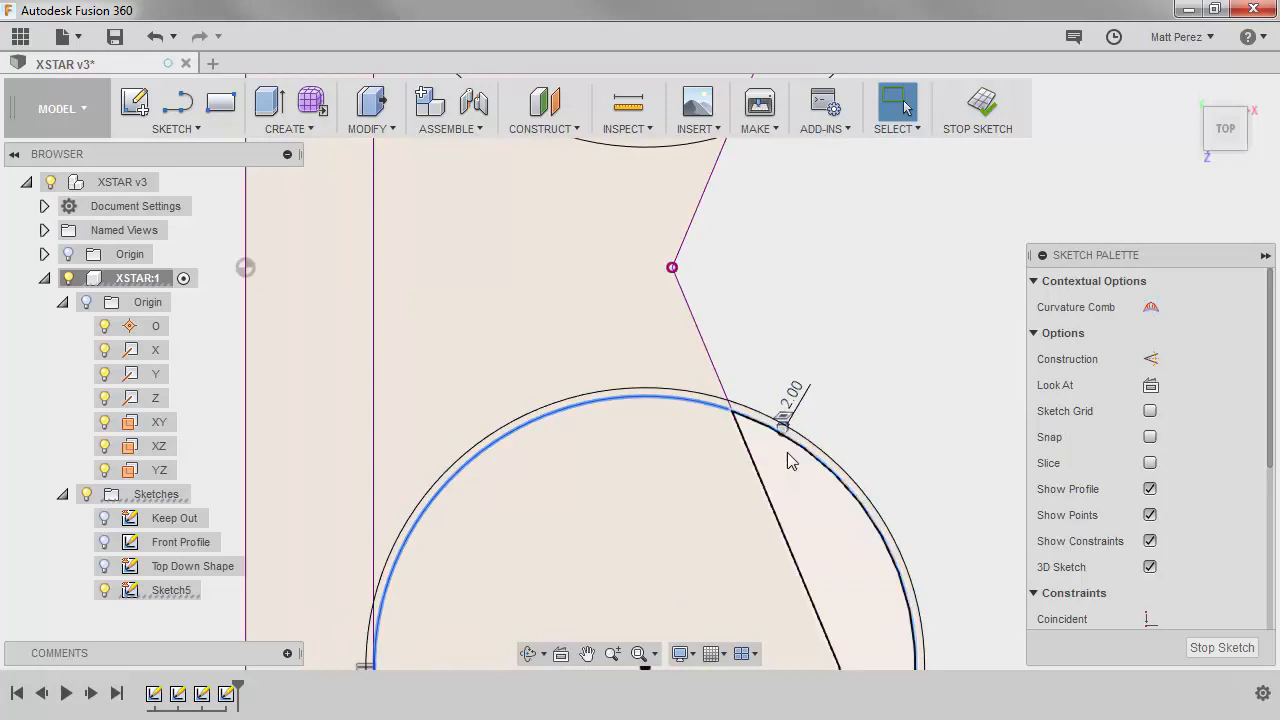
{"action": "scroll", "coordinate": [921, 420], "scroll_direction": "down", "scroll_amount": 2}
{"action": "scroll", "coordinate": [514, 467], "scroll_direction": "down", "scroll_amount": 2}
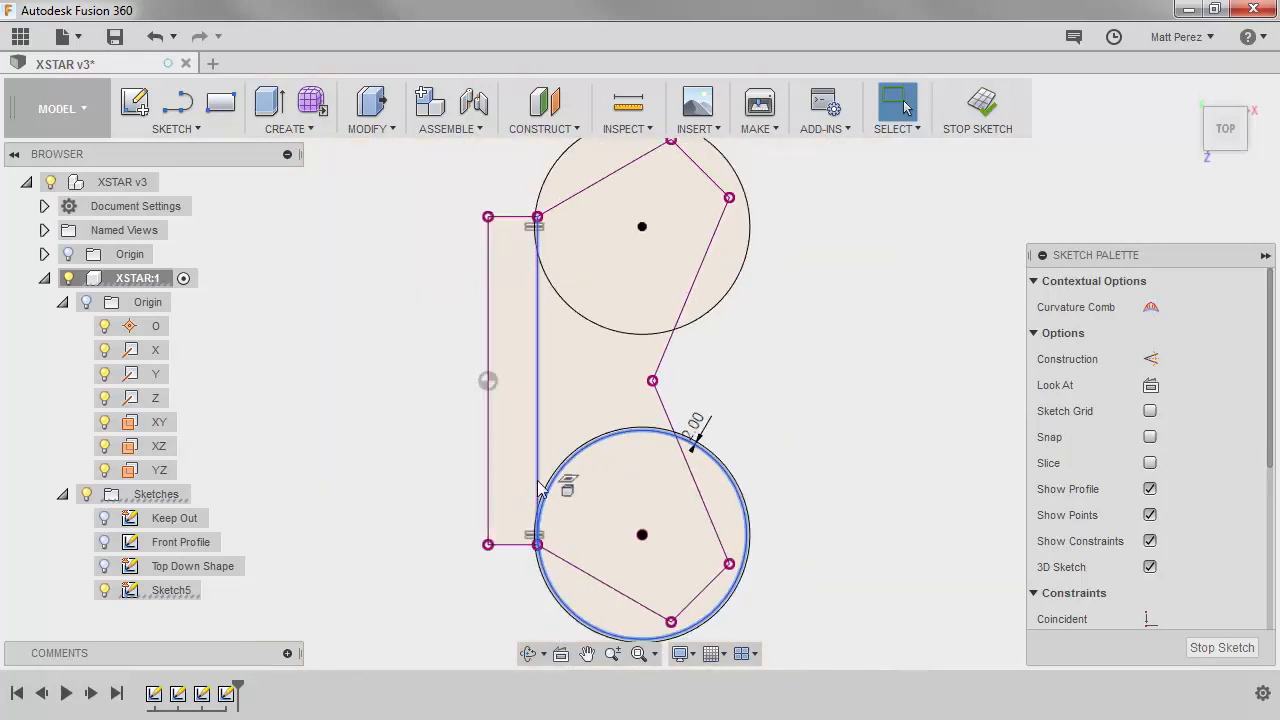
{"action": "left_click", "coordinate": [638, 655]}
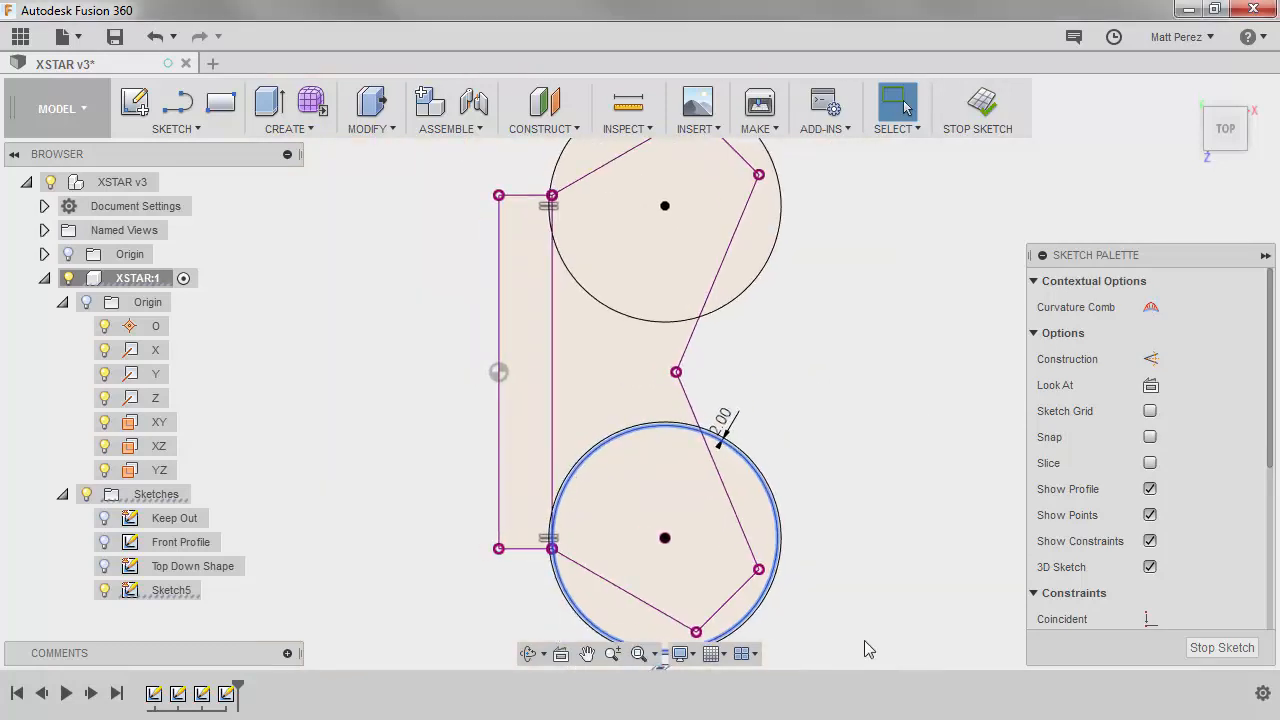
{"action": "scroll", "coordinate": [670, 398], "scroll_direction": "down", "scroll_amount": 1}
{"action": "scroll", "coordinate": [670, 400], "scroll_direction": "down", "scroll_amount": 1}
{"action": "left_click", "coordinate": [829, 351]}
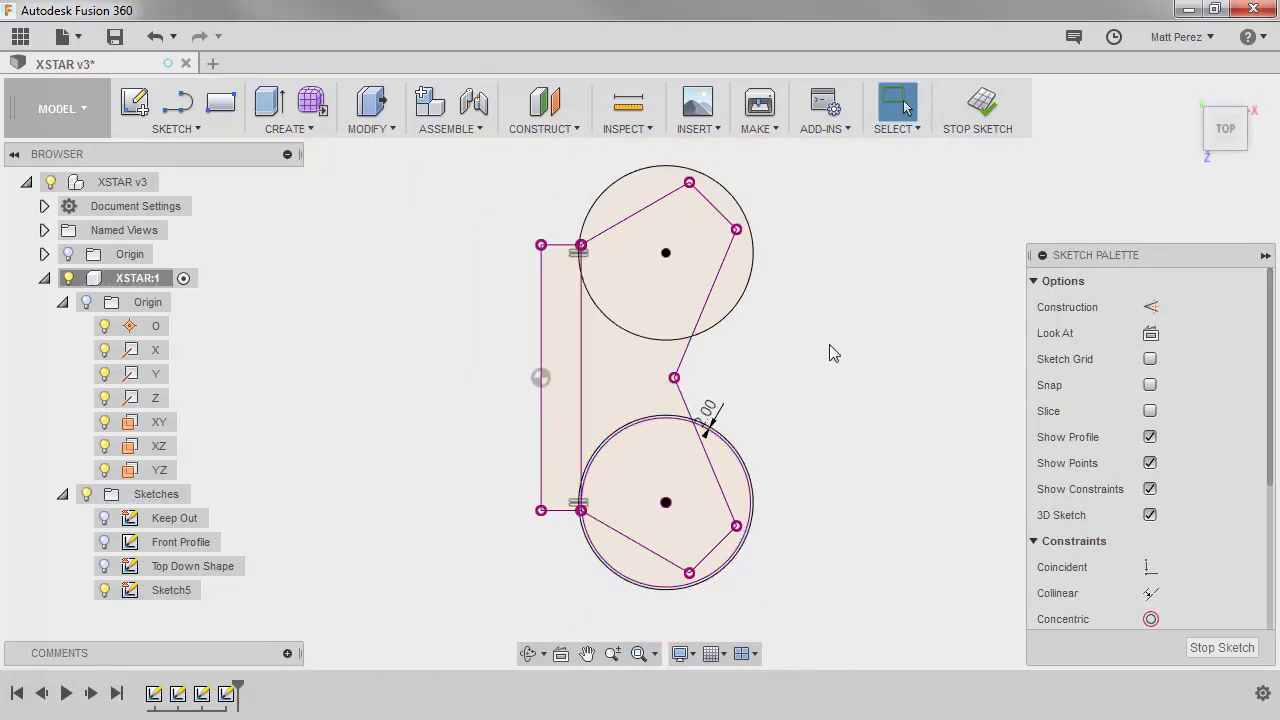
{"action": "left_click", "coordinate": [199, 568]}
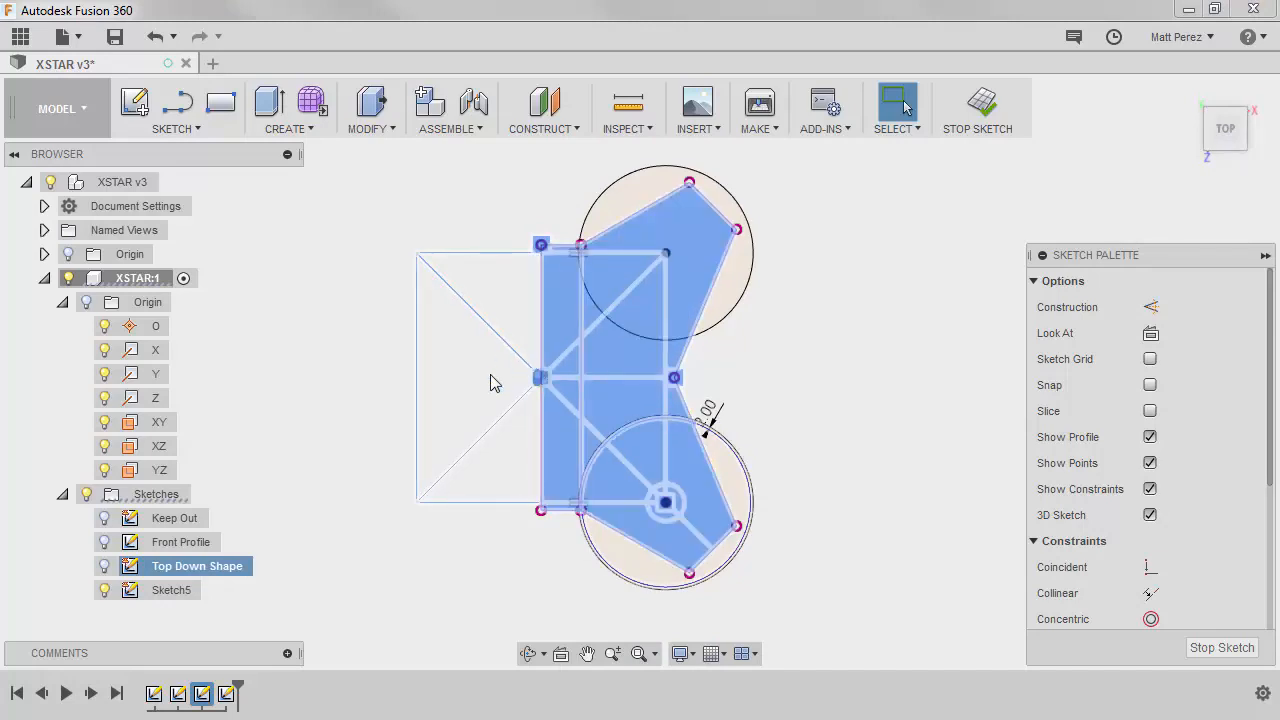
{"action": "left_click", "coordinate": [504, 591]}
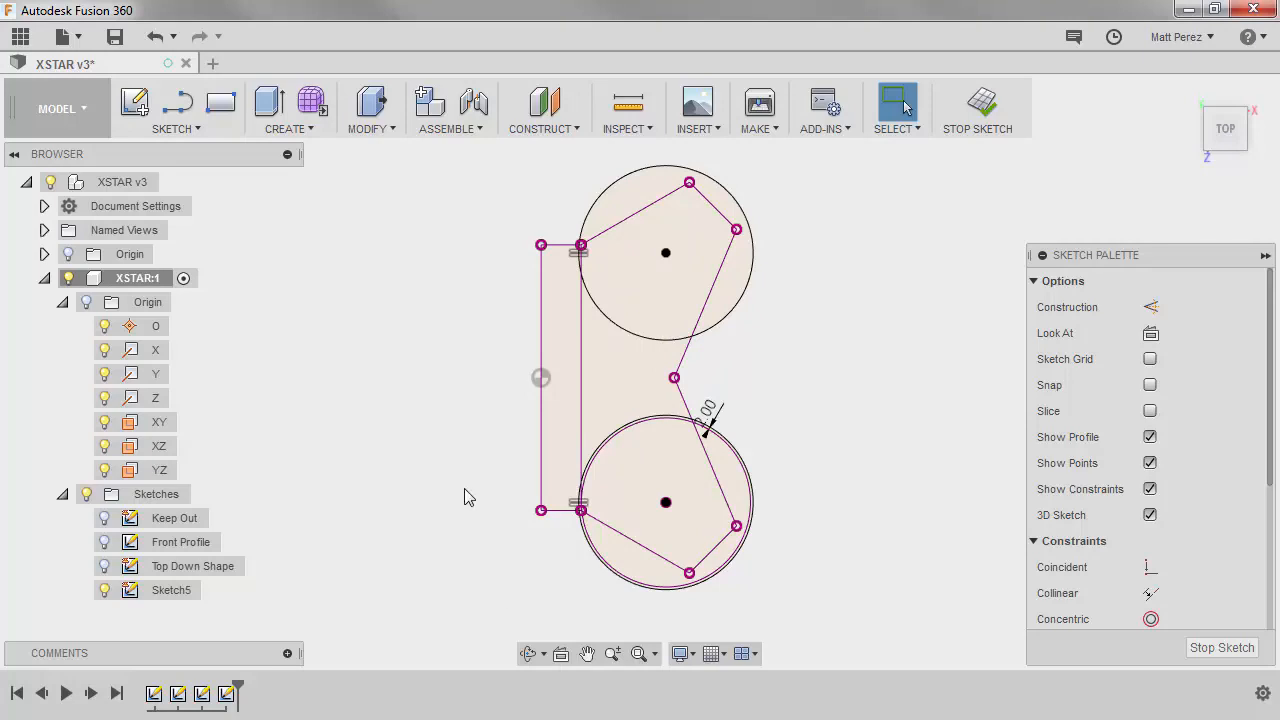
Step: Offset the closed two-lobed body outline inward by 10 mm using chain selection
{"action": "key", "text": "o"}
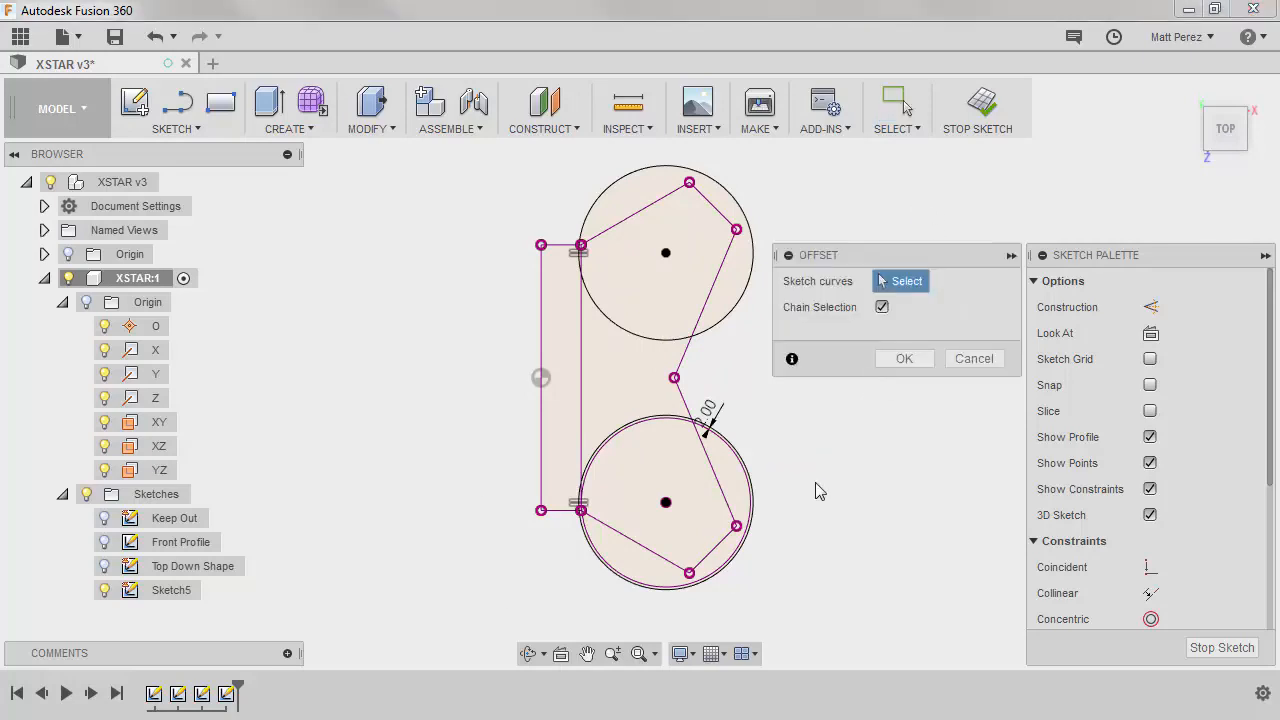
{"action": "left_click", "coordinate": [722, 288]}
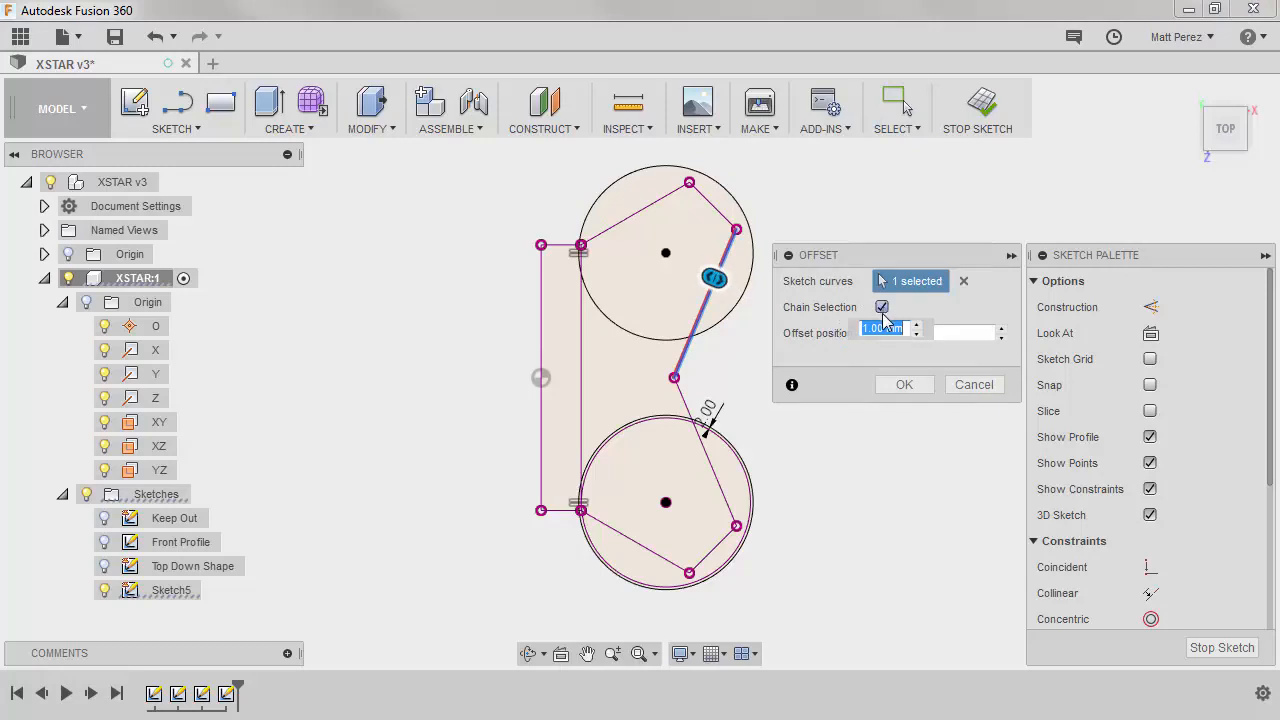
{"action": "left_click", "coordinate": [883, 307]}
{"action": "left_click", "coordinate": [724, 218]}
{"action": "left_click", "coordinate": [667, 197]}
{"action": "left_click", "coordinate": [714, 448]}
{"action": "left_click", "coordinate": [652, 550]}
{"action": "left_click", "coordinate": [579, 384]}
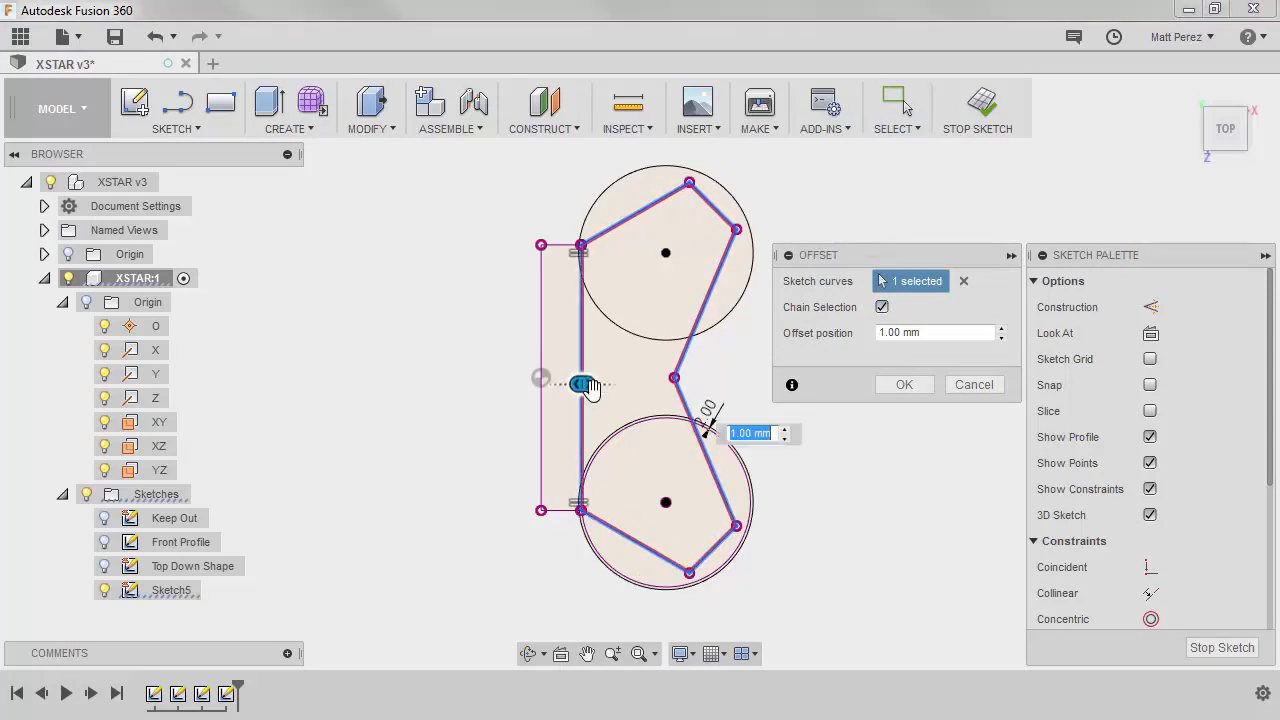
{"action": "left_click_drag", "start_coordinate": [581, 382], "coordinate": [595, 386]}
{"action": "type", "text": "10"}
{"action": "key", "text": "Return"}
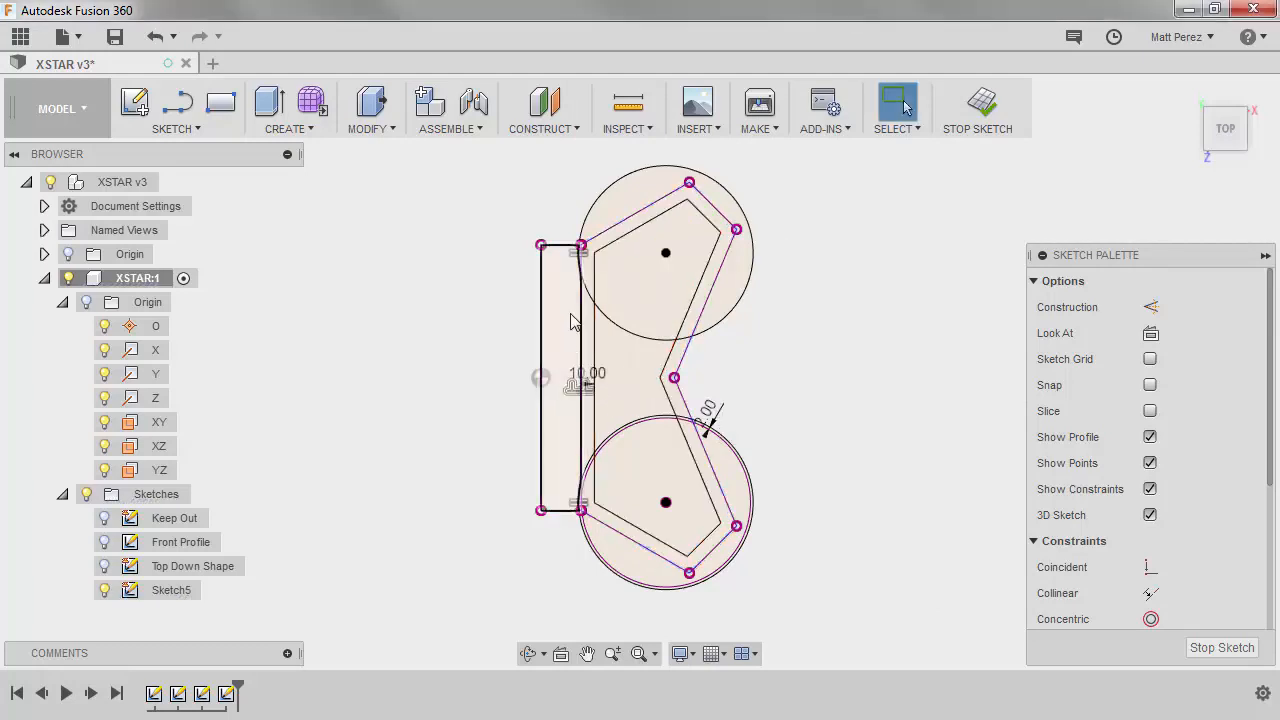
Step: Draw a 28 mm diameter circle at the centre of the upper propeller circle
{"action": "scroll", "coordinate": [668, 248], "scroll_direction": "up", "scroll_amount": 3}
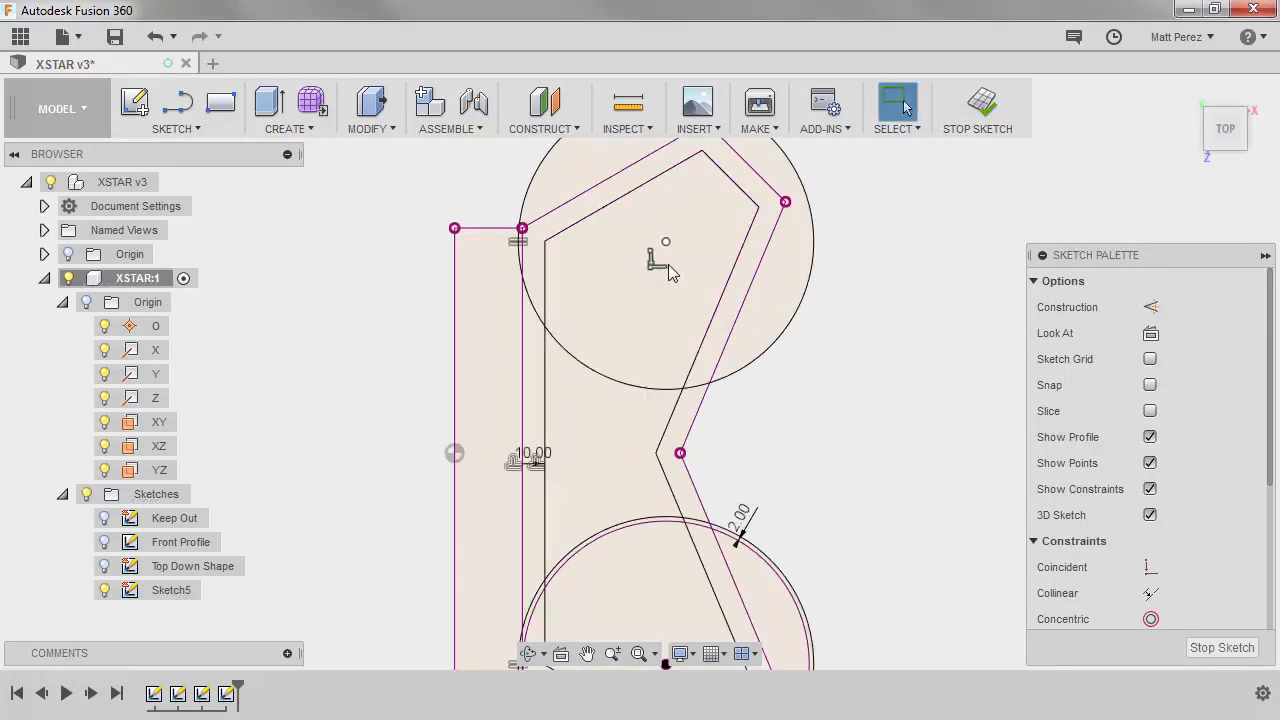
{"action": "key", "text": "c"}
{"action": "left_click", "coordinate": [666, 242]}
{"action": "type", "text": "28"}
{"action": "key", "text": "Tab"}
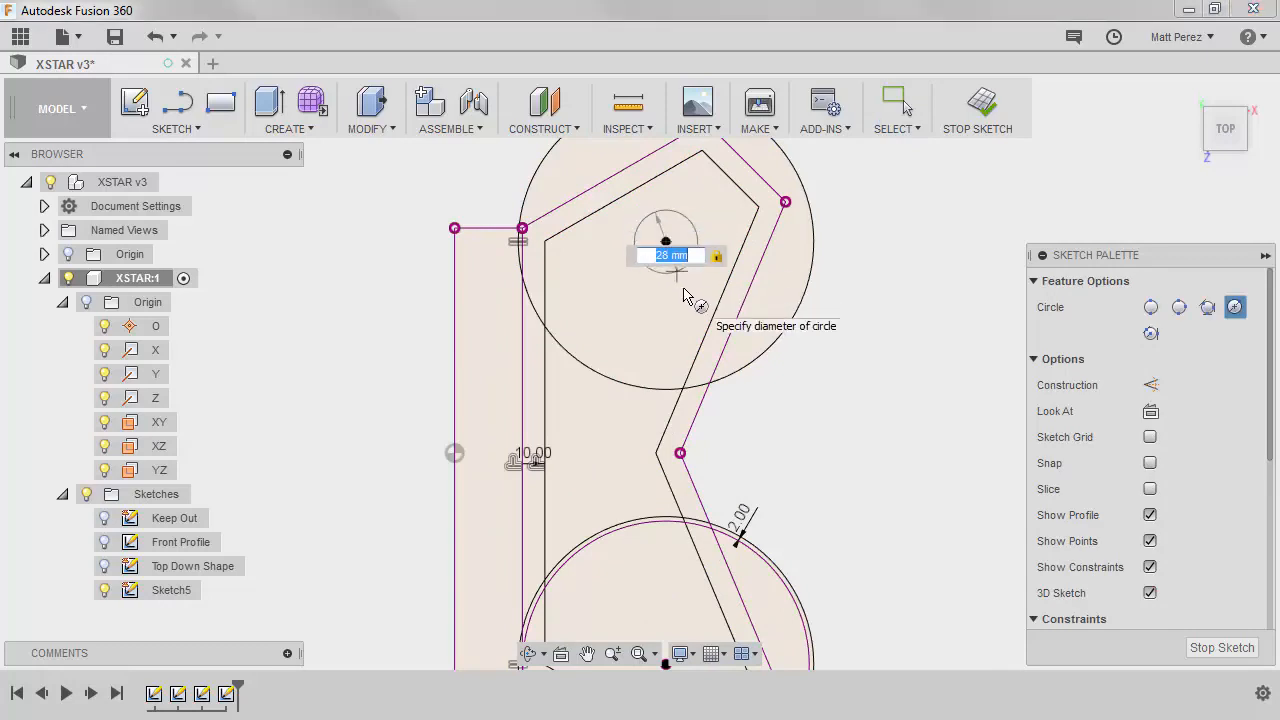
{"action": "key", "text": "Return"}
{"action": "key", "text": "Escape"}
Step: Draw a small concentric circle at the centre of the lower propeller circle
{"action": "scroll", "coordinate": [683, 288], "scroll_direction": "down", "scroll_amount": 3}
{"action": "scroll", "coordinate": [720, 562], "scroll_direction": "up", "scroll_amount": 2}
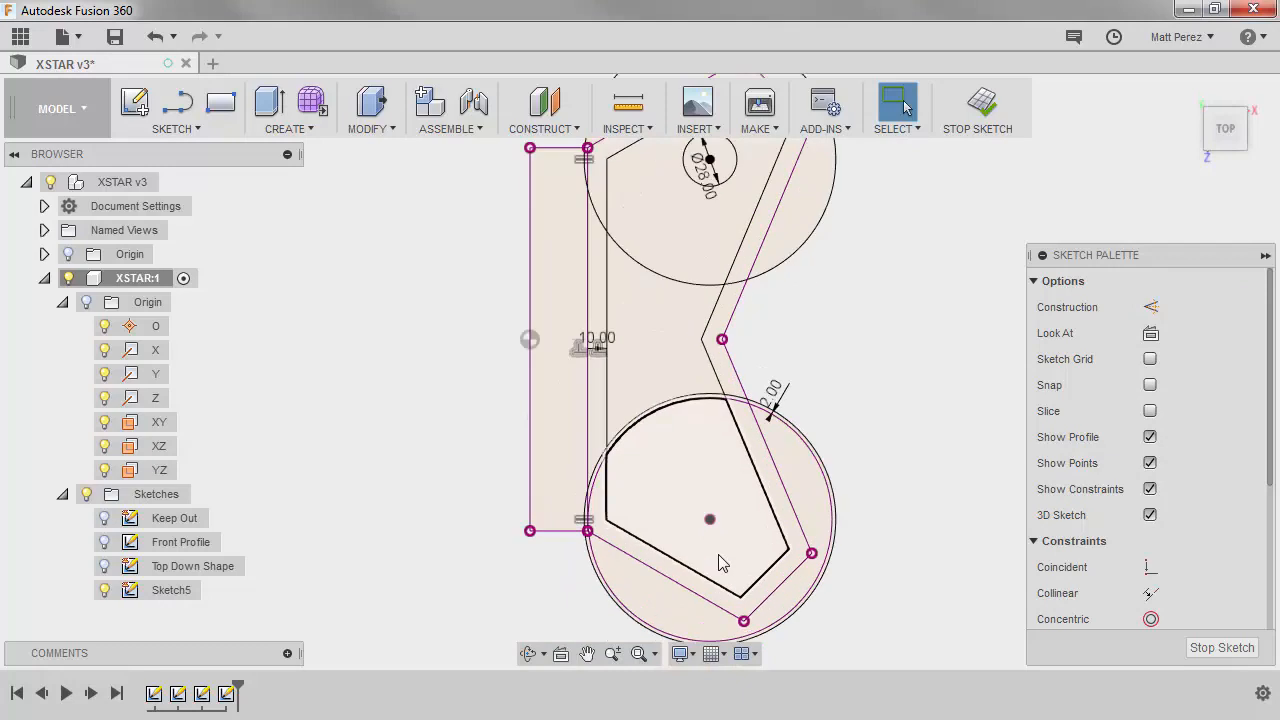
{"action": "key", "text": "c"}
{"action": "left_click", "coordinate": [710, 519]}
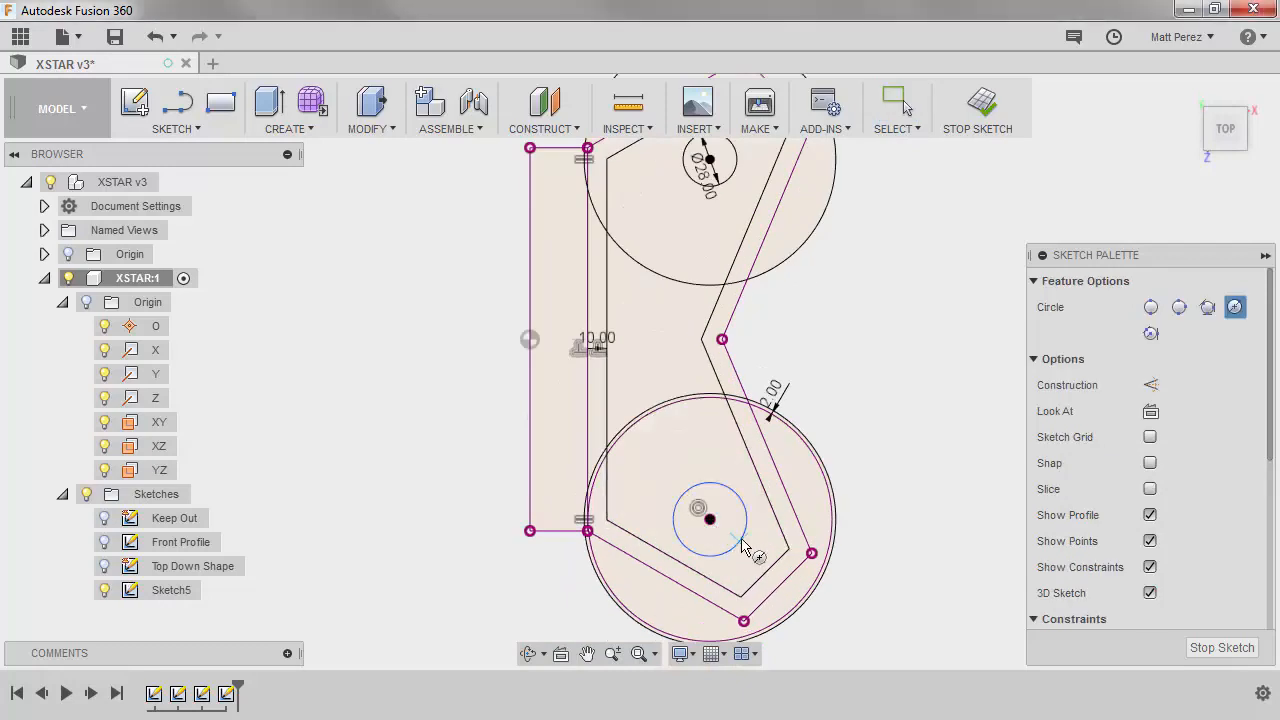
{"action": "key", "text": "Escape"}
Step: Apply an Equal constraint to the two small inner circles and move the 28 mm diameter dimension outside the body outline
{"action": "left_click", "coordinate": [728, 487]}
{"action": "left_click", "coordinate": [736, 172], "text": "ctrl"}
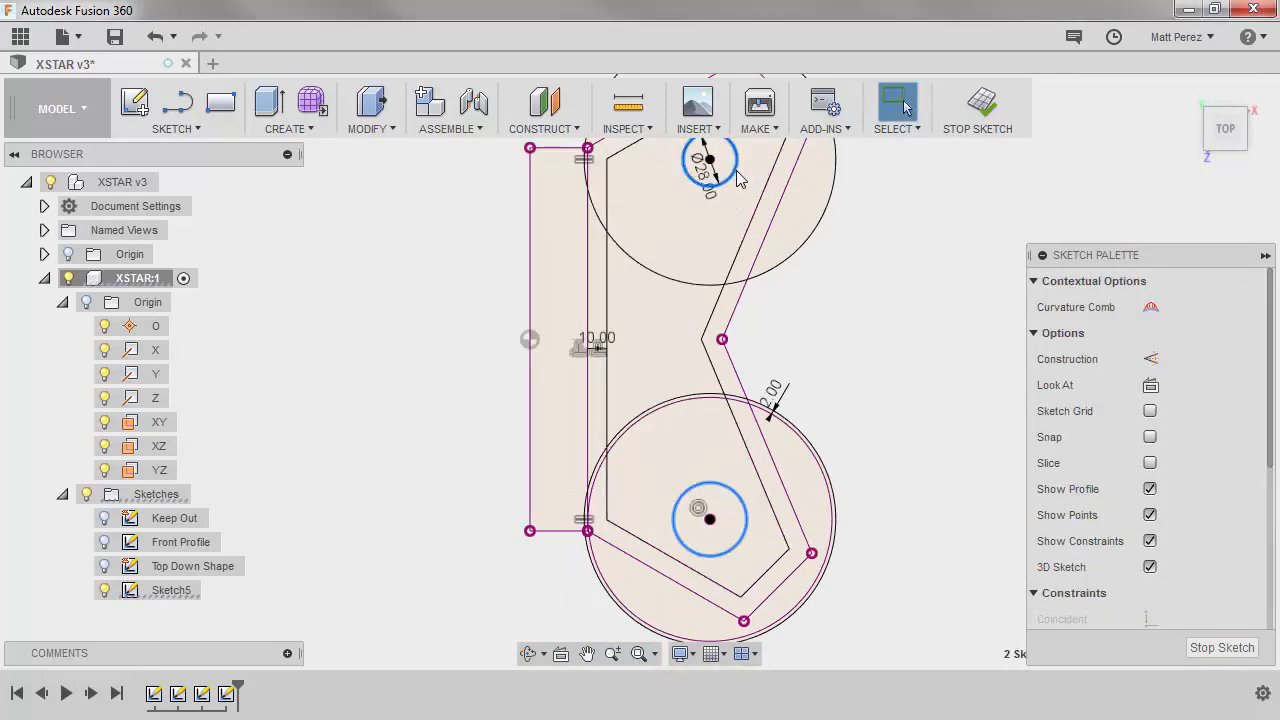
{"action": "scroll", "coordinate": [1270, 430], "scroll_direction": "down", "scroll_amount": 5}
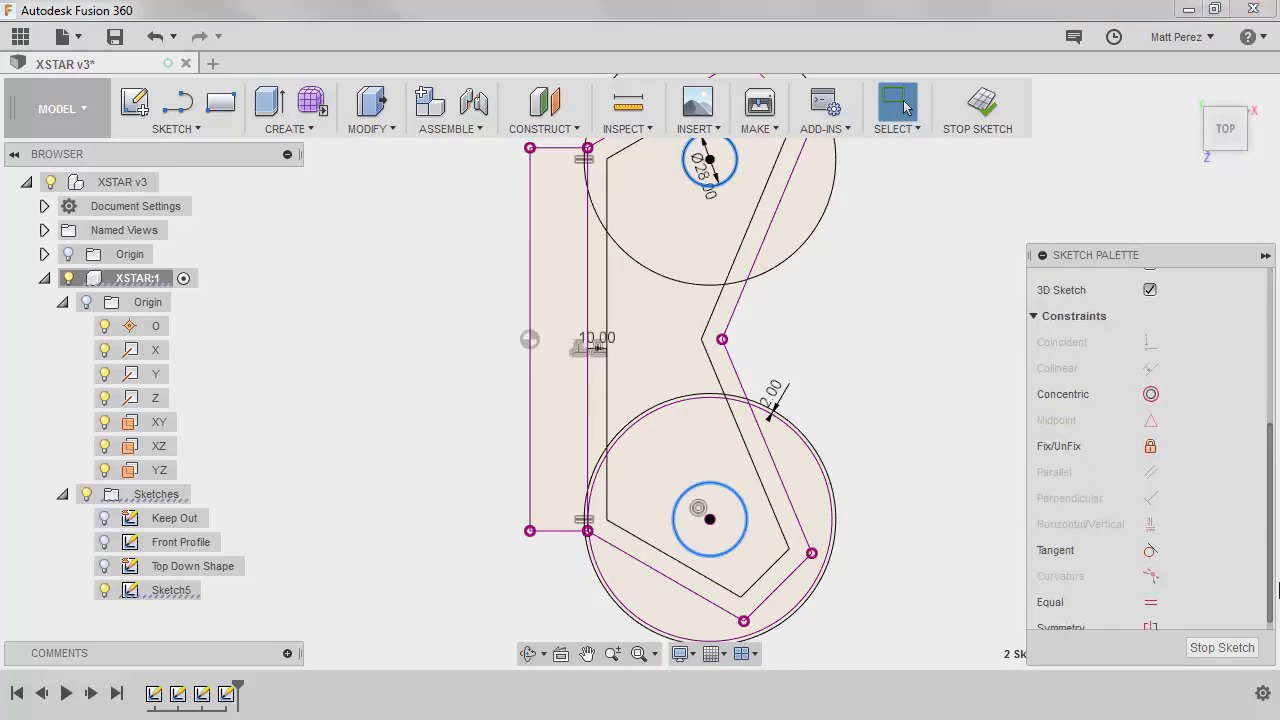
{"action": "left_click", "coordinate": [1152, 601]}
{"action": "scroll", "coordinate": [826, 588], "scroll_direction": "down", "scroll_amount": 3}
{"action": "scroll", "coordinate": [711, 240], "scroll_direction": "up", "scroll_amount": 2}
{"action": "left_click_drag", "start_coordinate": [746, 305], "coordinate": [901, 290]}
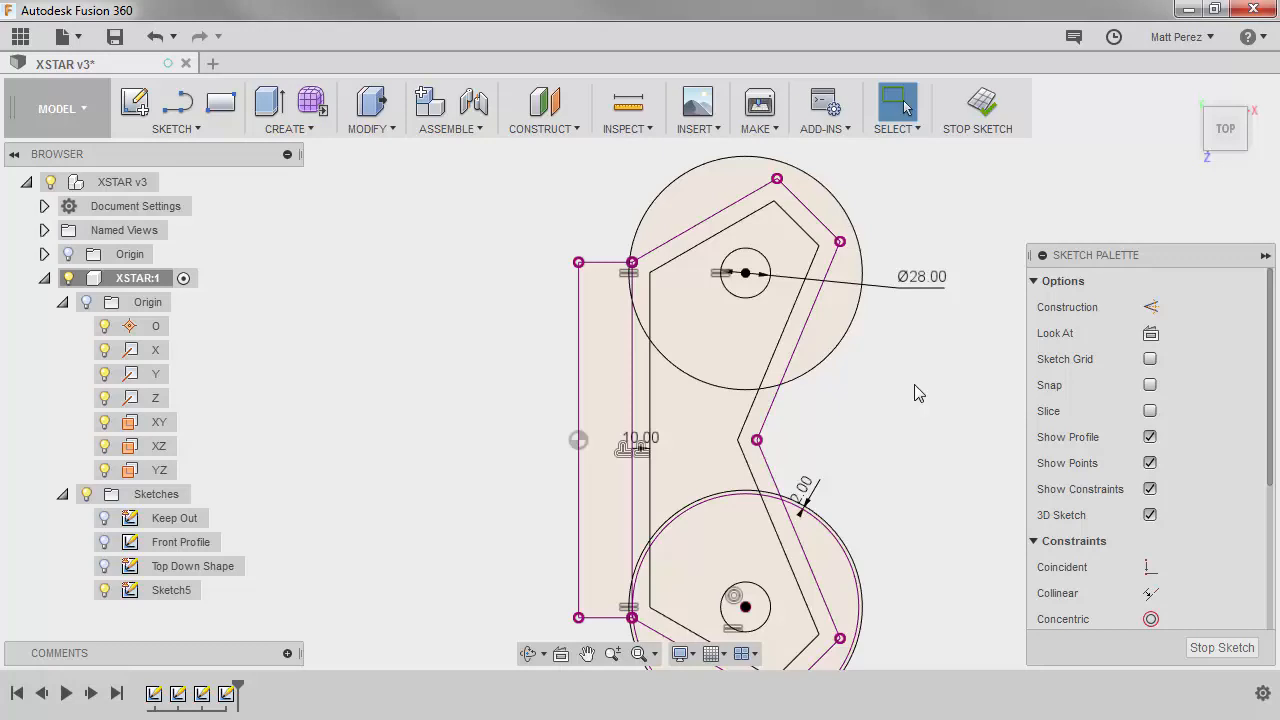
Step: Draw two connected lines from the upper circle centre to the origin and on to the lower circle centre
{"action": "key", "text": "l"}
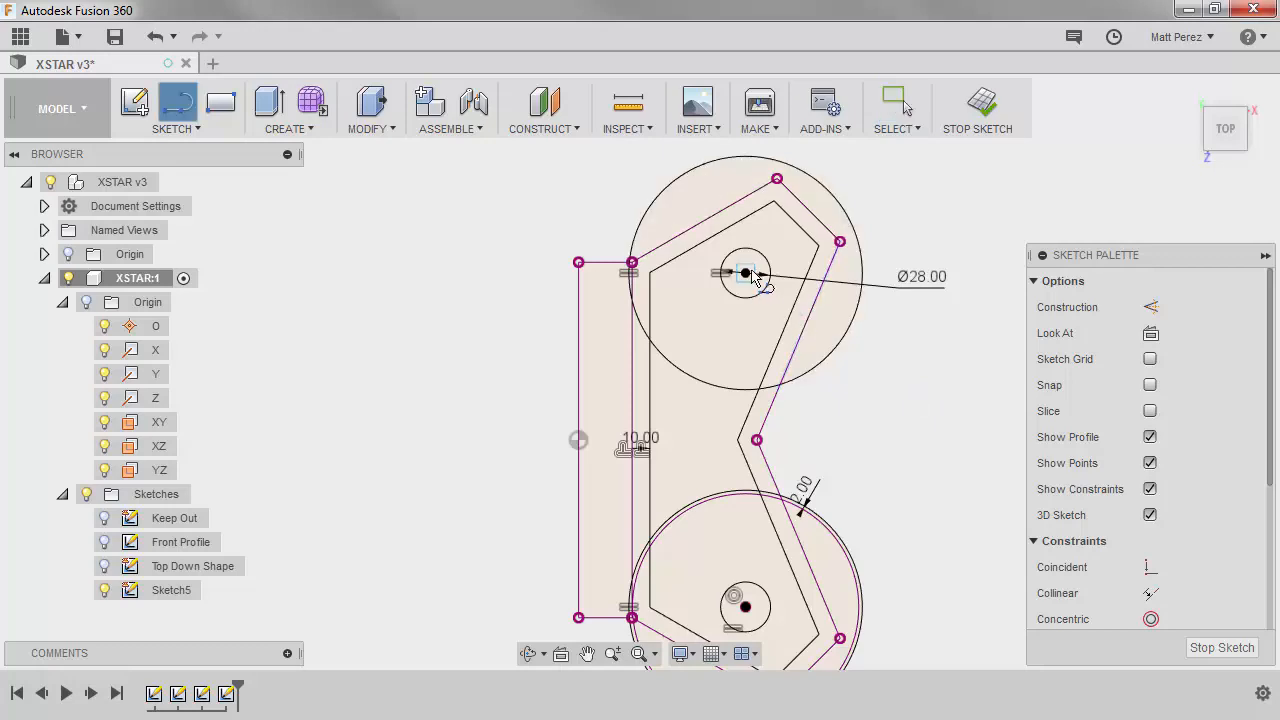
{"action": "left_click", "coordinate": [746, 273]}
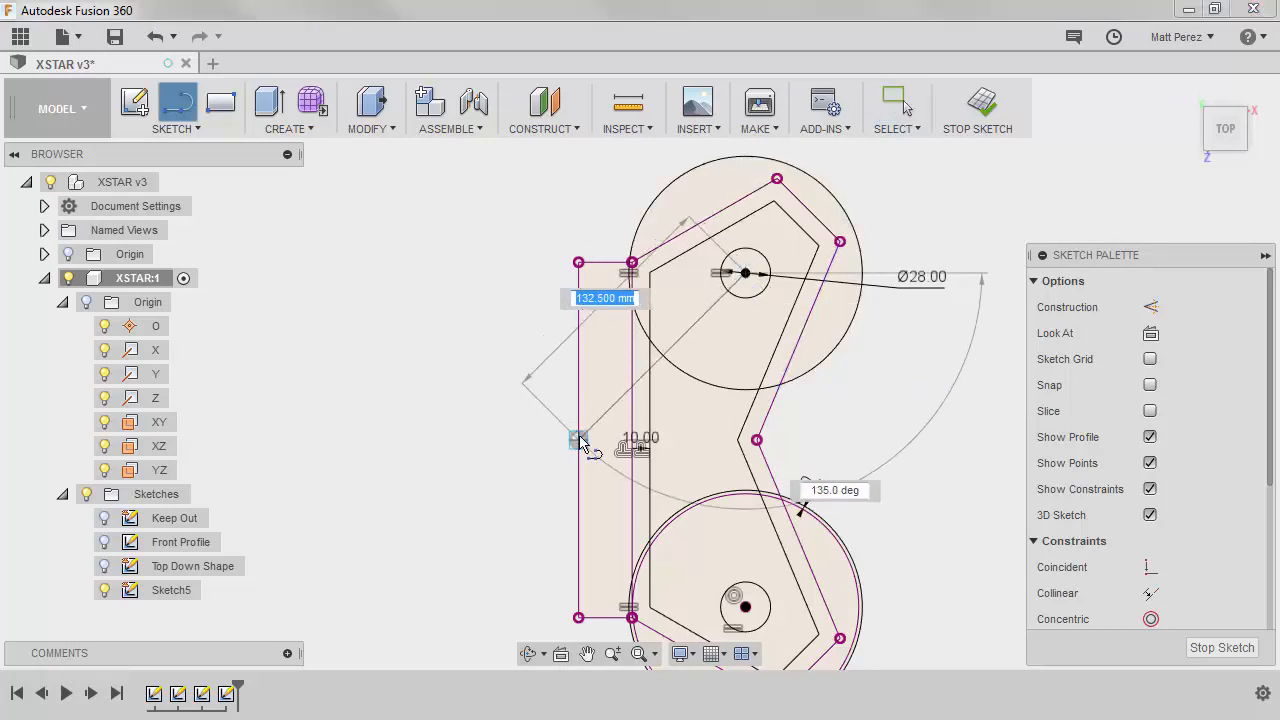
{"action": "left_click", "coordinate": [579, 440]}
{"action": "left_click", "coordinate": [745, 607]}
{"action": "key", "text": "Escape"}
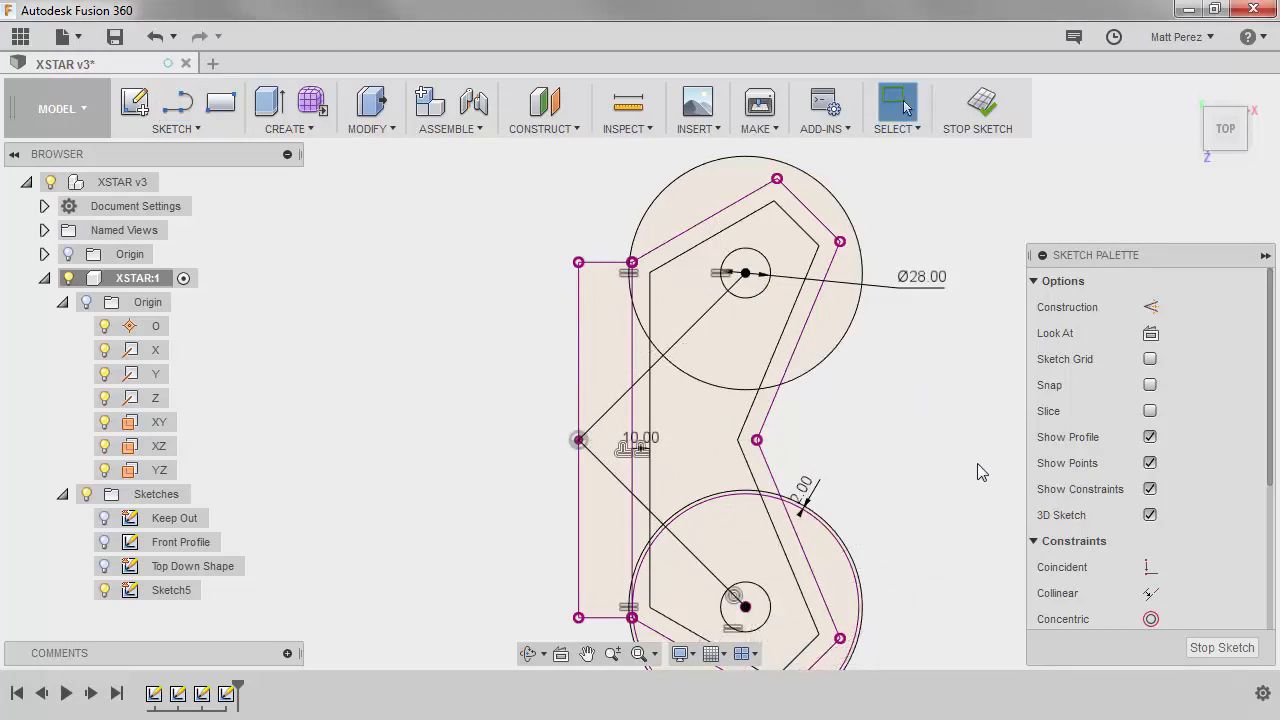
Step: Draw a horizontal line from the offset outline's inner notch vertex to the midpoint of its opposite vertical edge
{"action": "scroll", "coordinate": [768, 372], "scroll_direction": "down", "scroll_amount": 3}
{"action": "scroll", "coordinate": [785, 556], "scroll_direction": "up", "scroll_amount": 3}
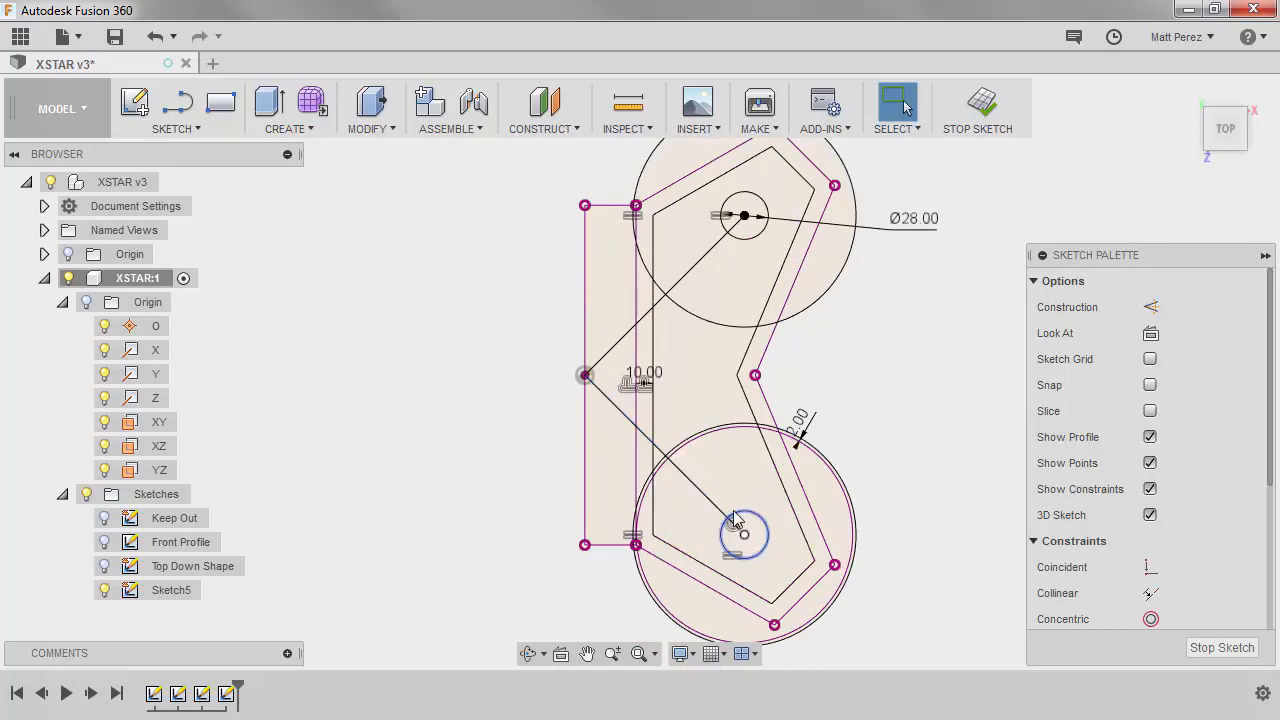
{"action": "scroll", "coordinate": [740, 530], "scroll_direction": "up", "scroll_amount": 1}
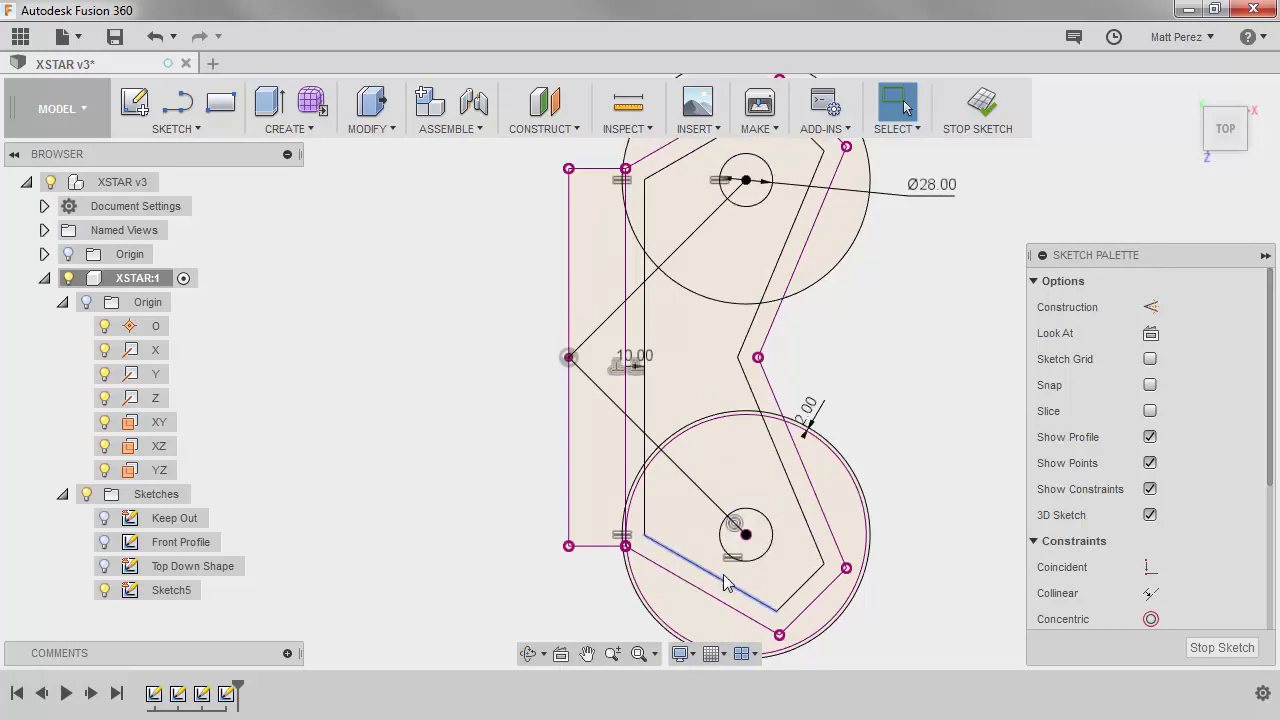
{"action": "scroll", "coordinate": [735, 350], "scroll_direction": "up", "scroll_amount": 3}
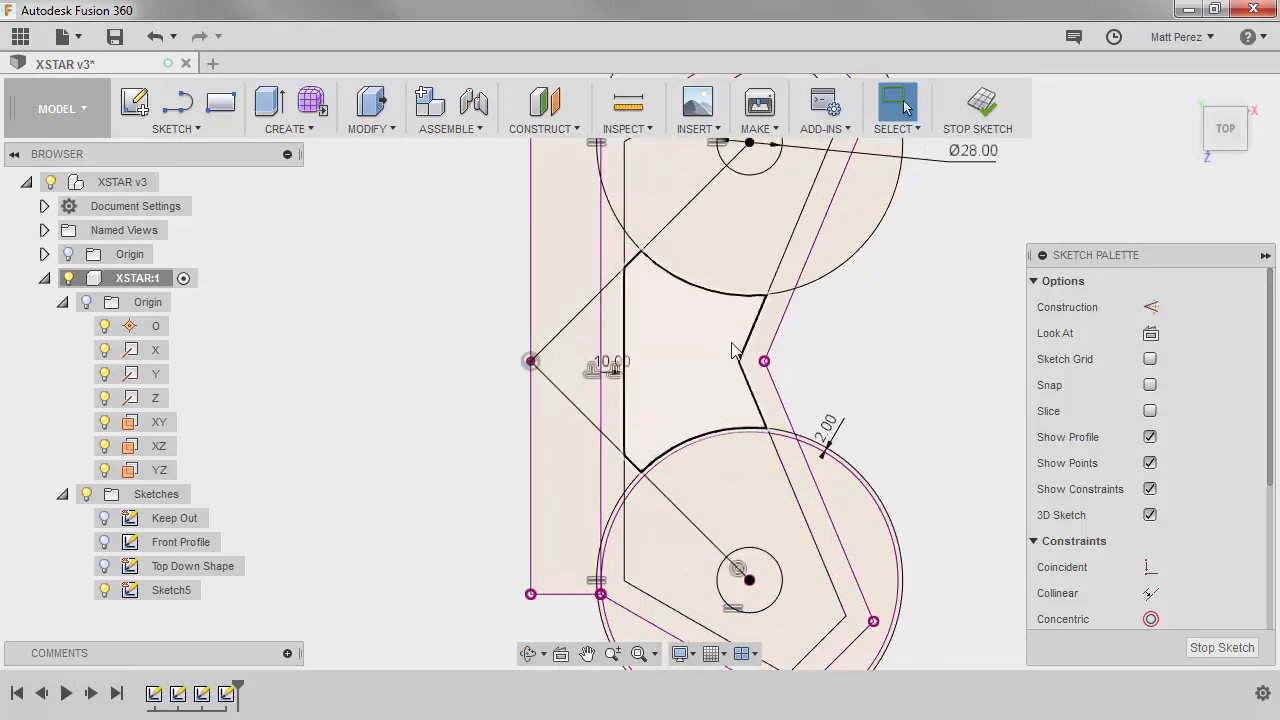
{"action": "key", "text": "l"}
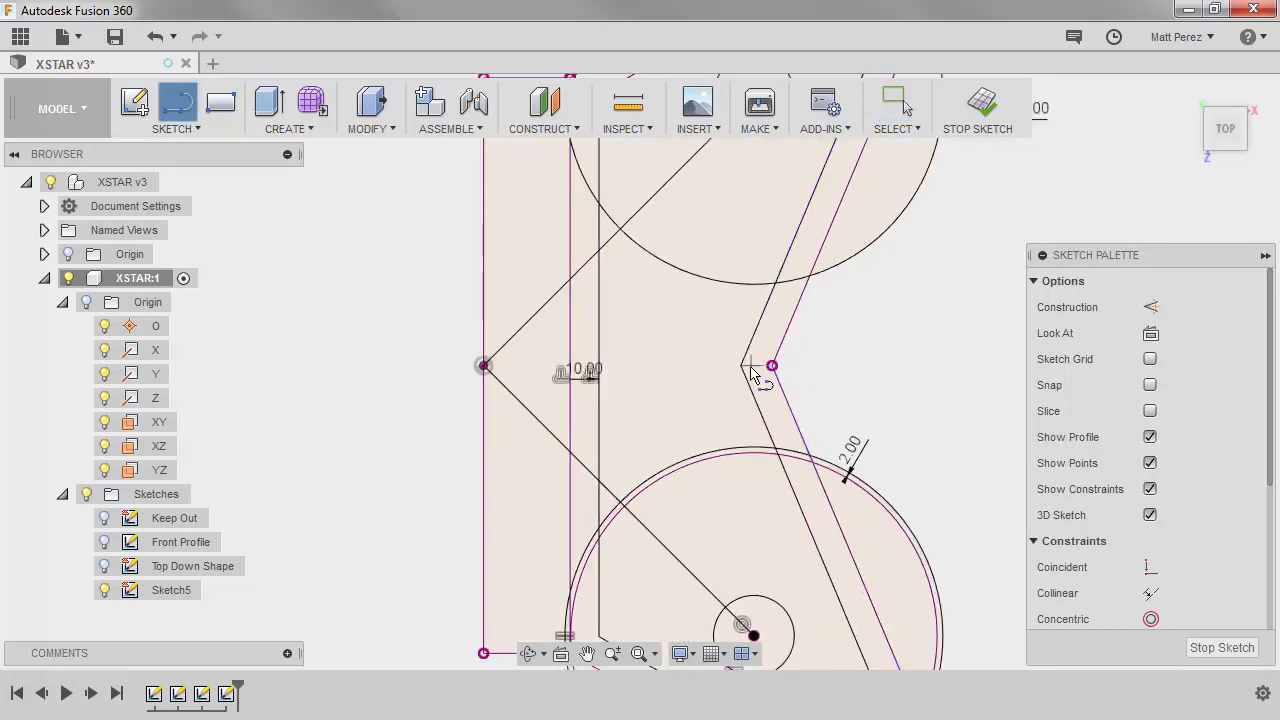
{"action": "left_click", "coordinate": [741, 365]}
{"action": "double_click", "coordinate": [601, 367]}
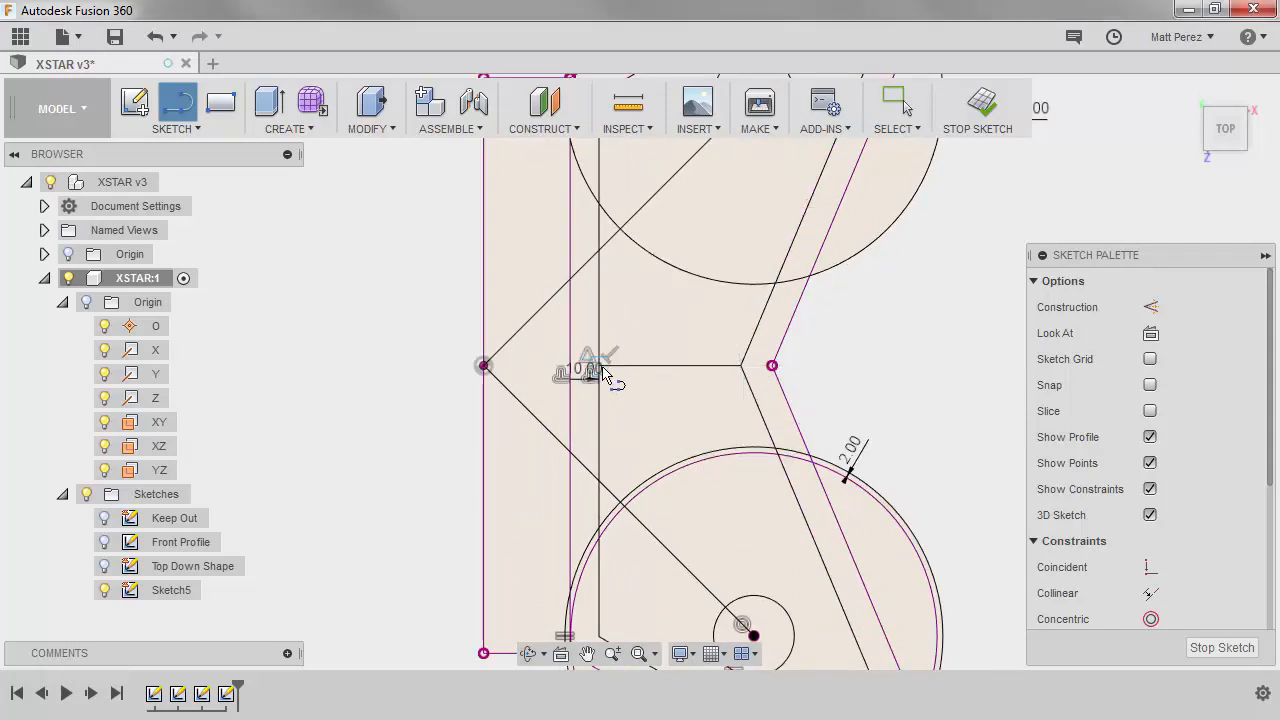
{"action": "scroll", "coordinate": [715, 442], "scroll_direction": "down", "scroll_amount": 3}
{"action": "scroll", "coordinate": [676, 489], "scroll_direction": "down", "scroll_amount": 3}
{"action": "scroll", "coordinate": [723, 406], "scroll_direction": "up", "scroll_amount": 4}
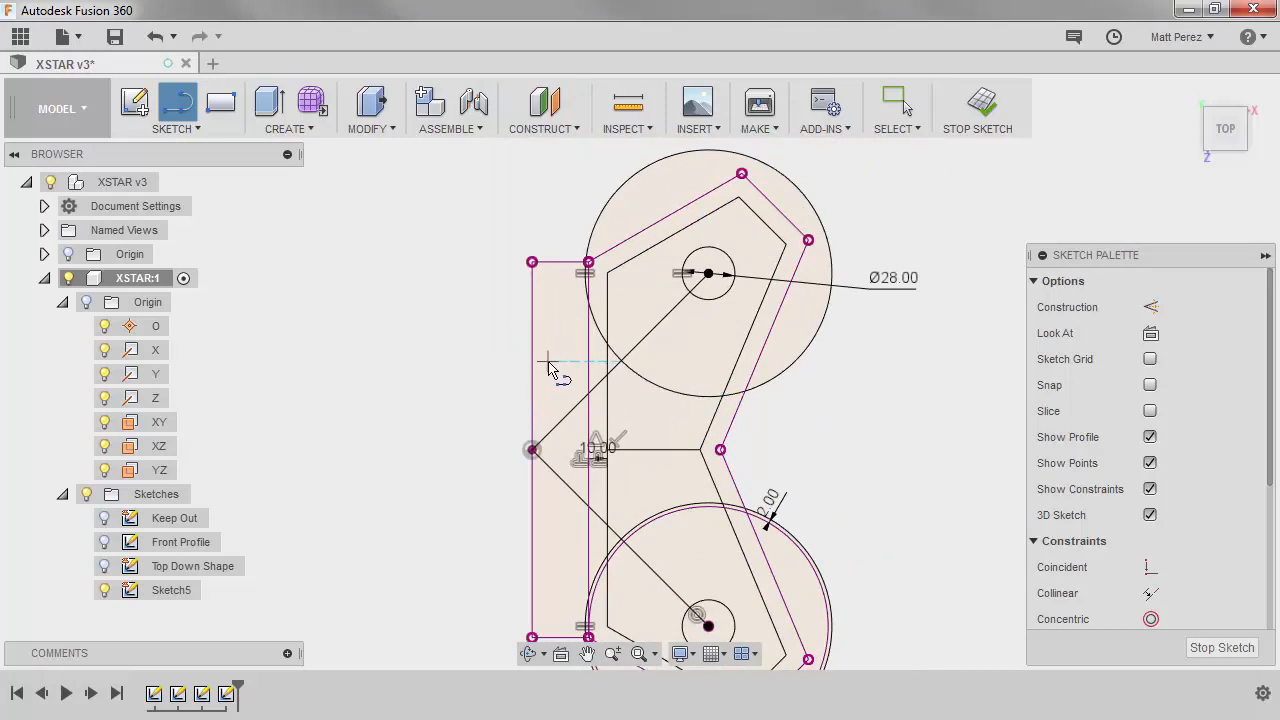
{"action": "key", "text": "Escape"}
Step: Offset the two connected arm lines 5 mm toward the inside of the V
{"action": "scroll", "coordinate": [760, 500], "scroll_direction": "down", "scroll_amount": 2}
{"action": "scroll", "coordinate": [735, 532], "scroll_direction": "down", "scroll_amount": 2}
{"action": "middle_click_drag", "start_coordinate": [716, 425], "coordinate": [672, 314]}
{"action": "scroll", "coordinate": [674, 321], "scroll_direction": "up", "scroll_amount": 2}
{"action": "scroll", "coordinate": [672, 322], "scroll_direction": "up", "scroll_amount": 2}
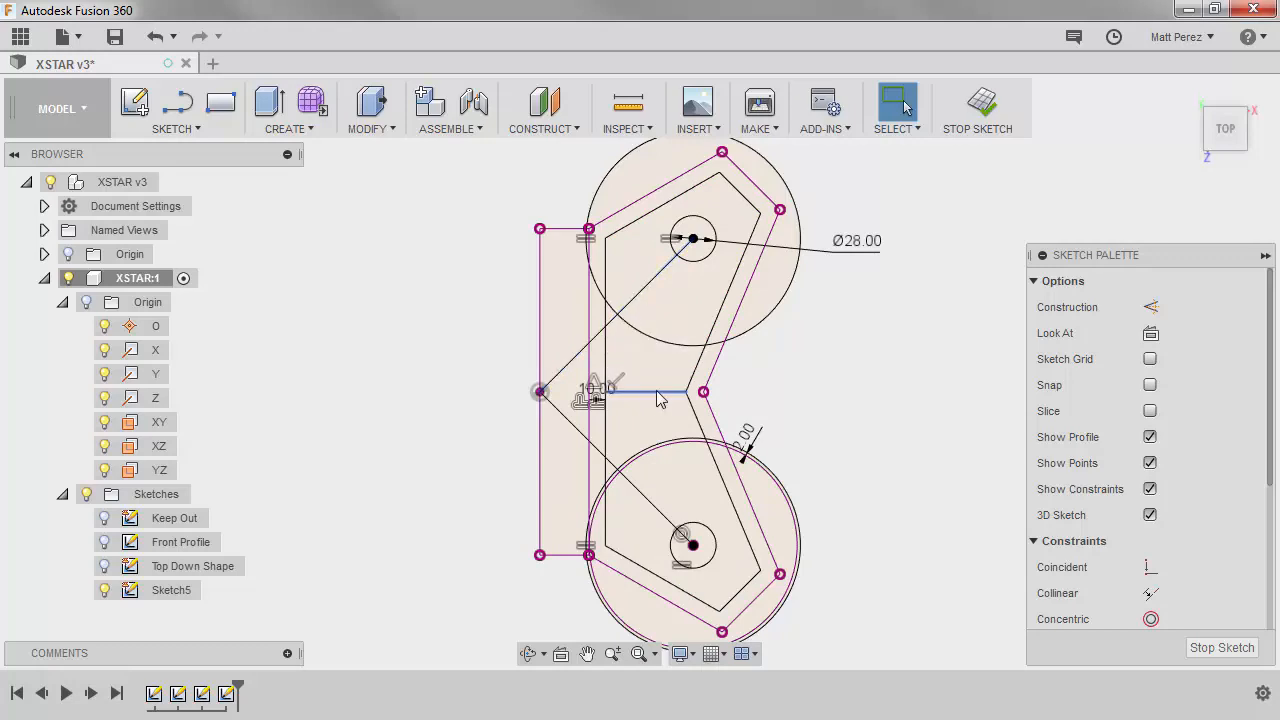
{"action": "key", "text": "o"}
{"action": "left_click", "coordinate": [660, 275]}
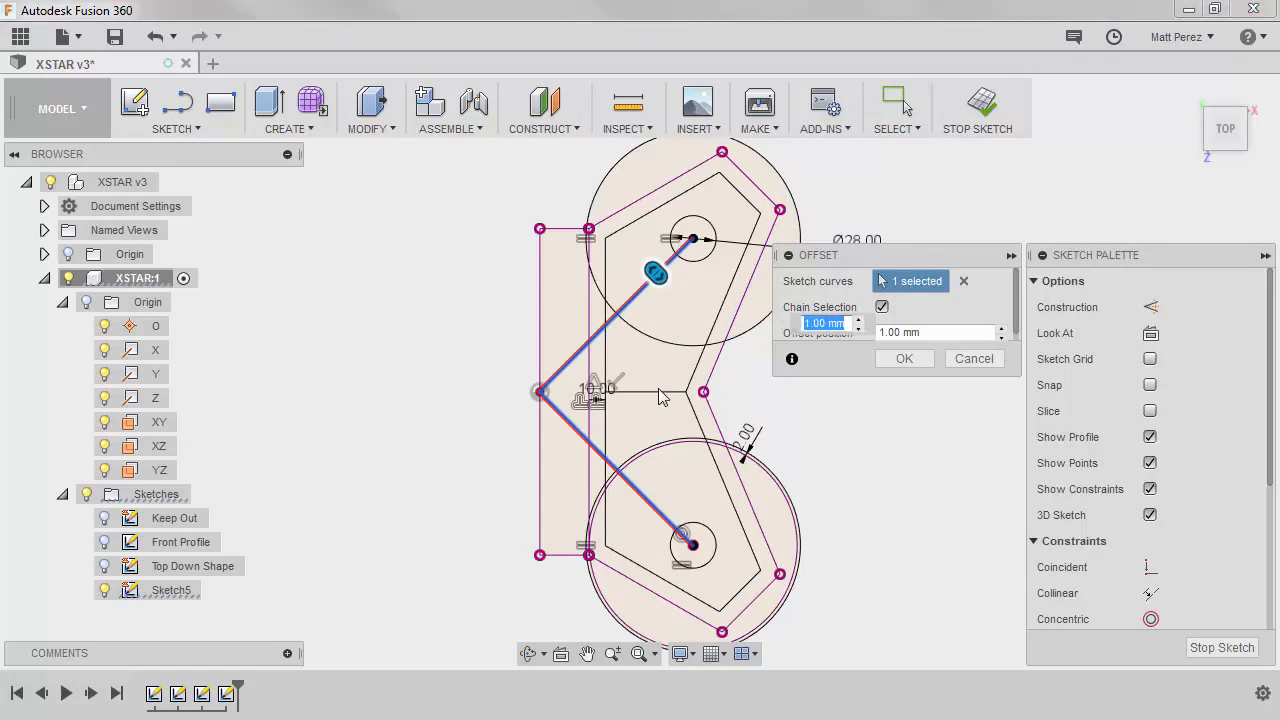
{"action": "type", "text": "5"}
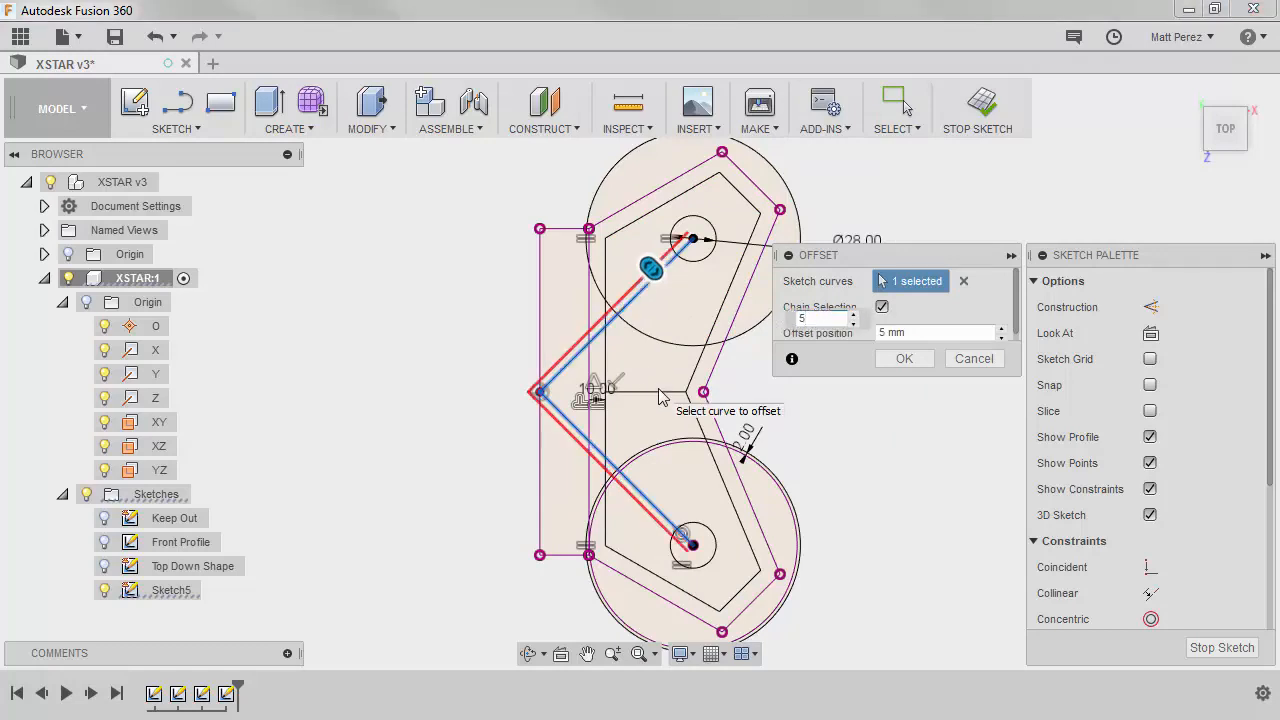
{"action": "left_click_drag", "start_coordinate": [652, 267], "coordinate": [668, 286]}
{"action": "type", "text": "-5"}
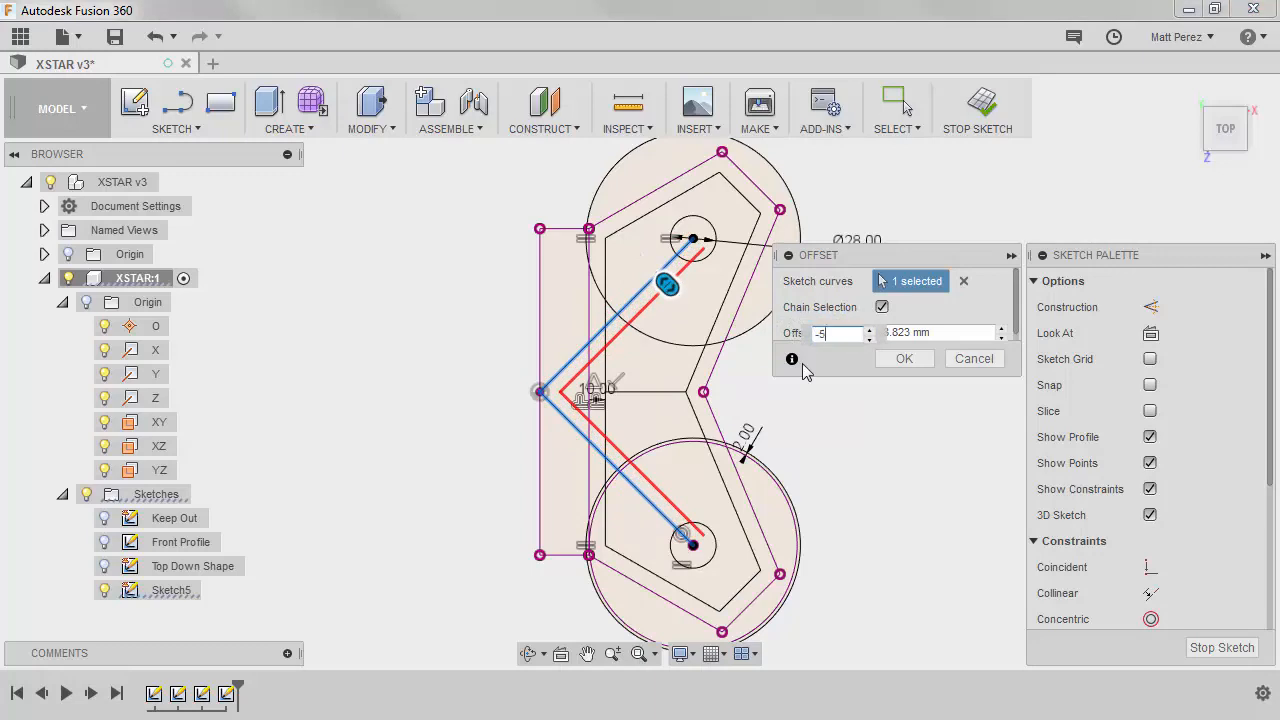
{"action": "key", "text": "Return"}
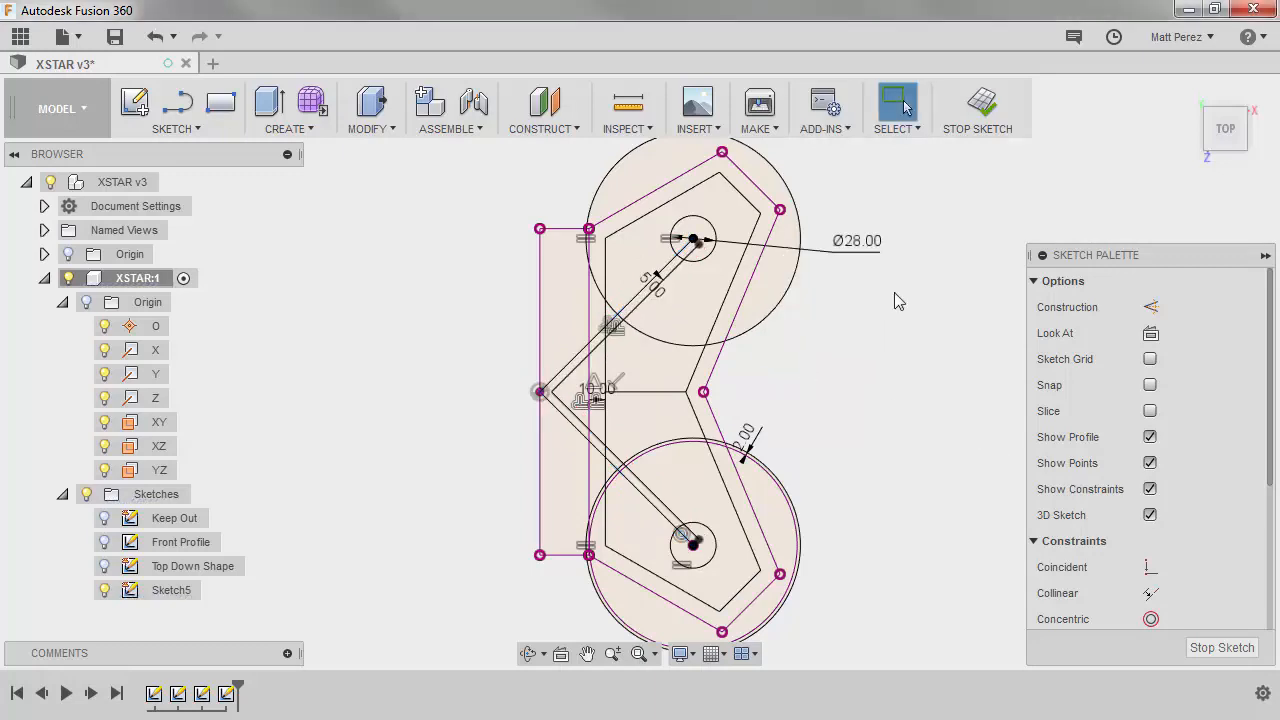
Step: Offset the same arm centre lines 5 mm toward the outside of the V
{"action": "key", "text": "o"}
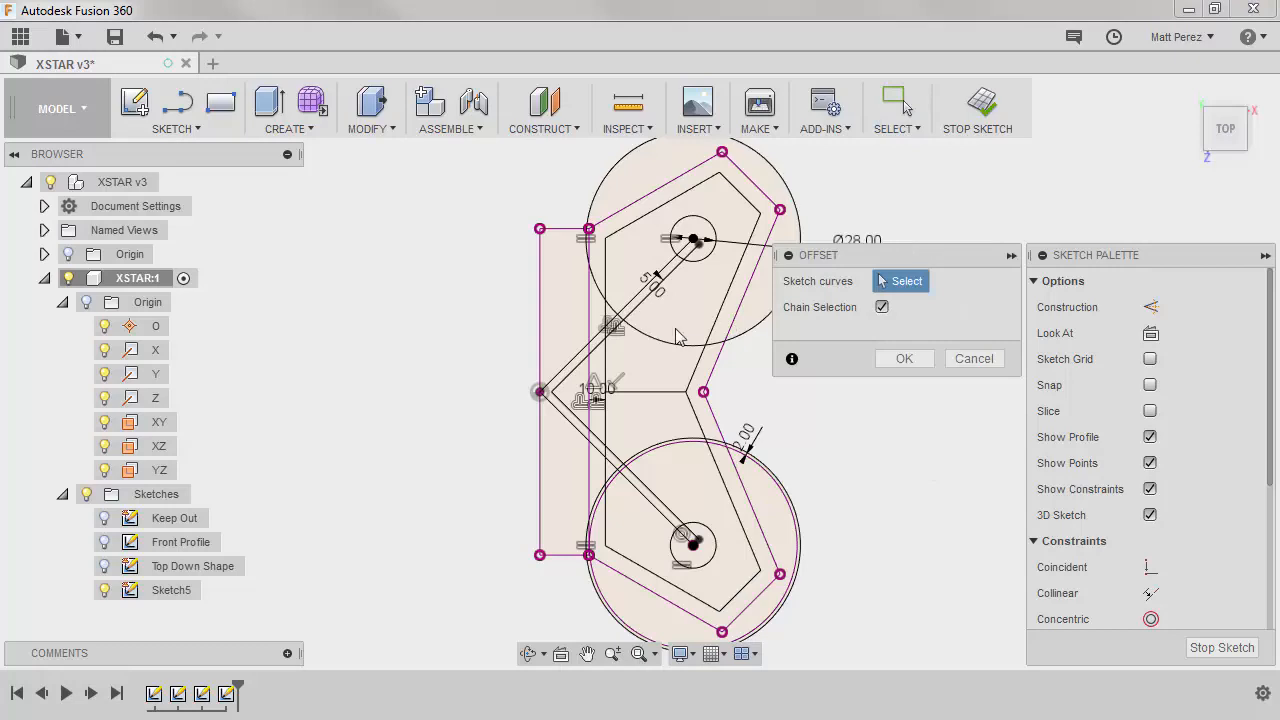
{"action": "left_click", "coordinate": [635, 299]}
{"action": "left_click_drag", "start_coordinate": [629, 300], "coordinate": [618, 290]}
{"action": "key", "text": "Return"}
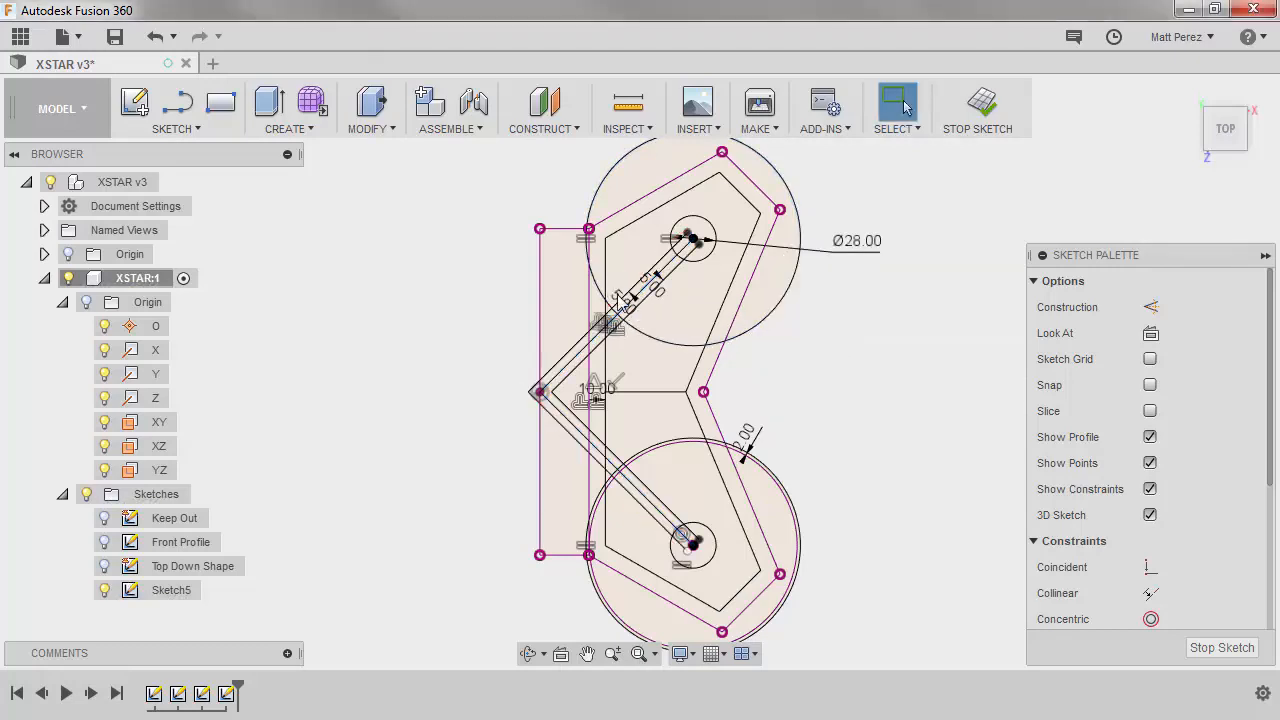
Step: Try trimming the outer offset lines' tip beyond the body's vertical edge, and undo the trim
{"action": "scroll", "coordinate": [570, 400], "scroll_direction": "up", "scroll_amount": 3}
{"action": "scroll", "coordinate": [535, 404], "scroll_direction": "up", "scroll_amount": 3}
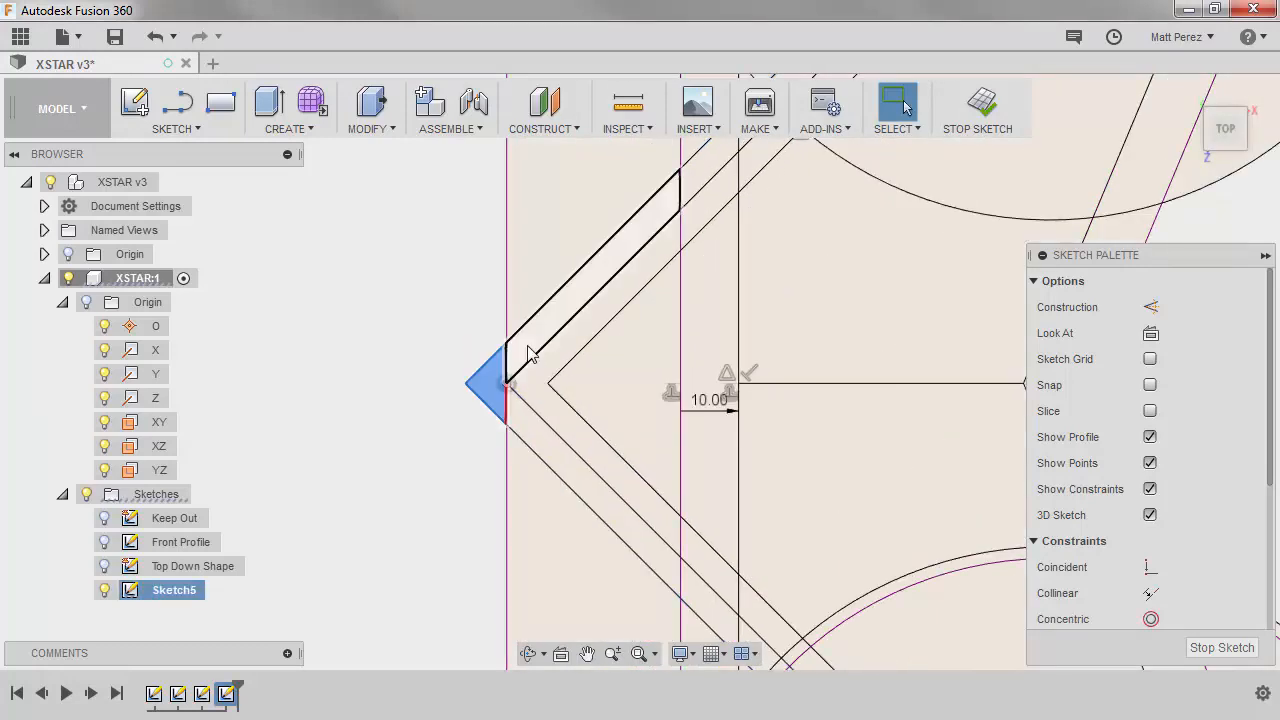
{"action": "left_click", "coordinate": [540, 405]}
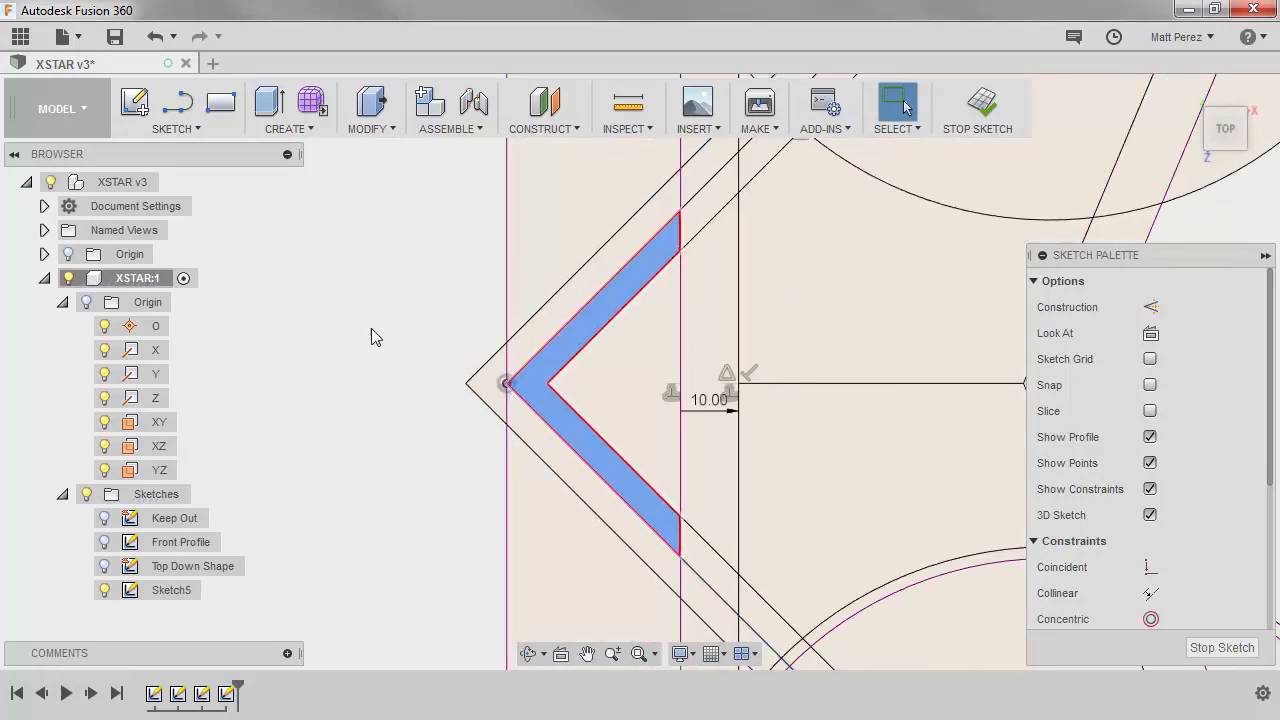
{"action": "scroll", "coordinate": [390, 335], "scroll_direction": "down", "scroll_amount": 2}
{"action": "scroll", "coordinate": [550, 475], "scroll_direction": "down", "scroll_amount": 5}
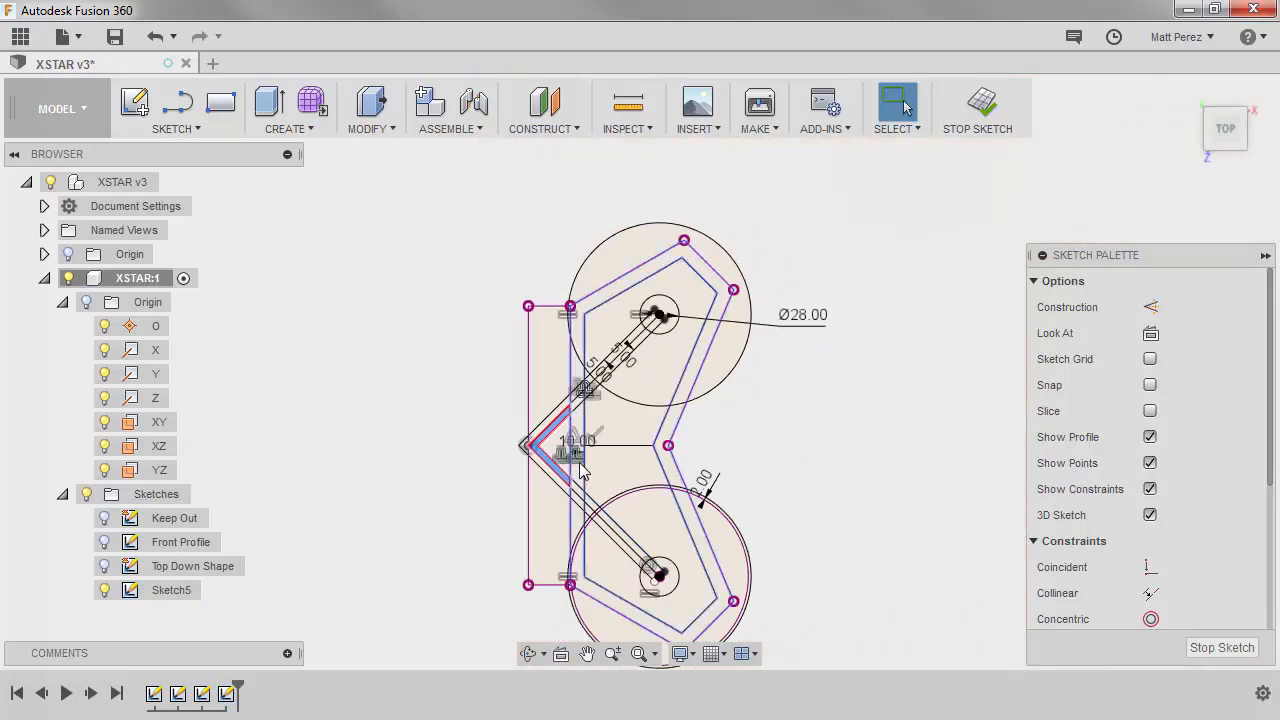
{"action": "scroll", "coordinate": [524, 449], "scroll_direction": "up", "scroll_amount": 3}
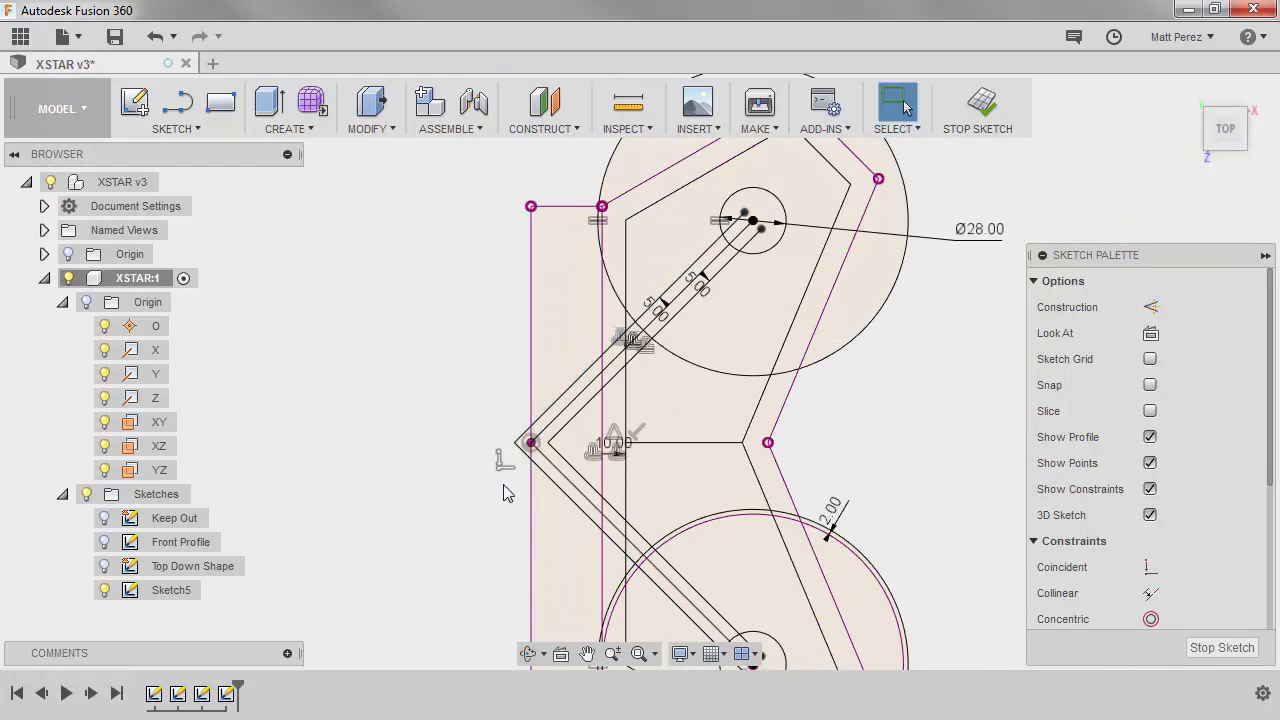
{"action": "scroll", "coordinate": [520, 452], "scroll_direction": "up", "scroll_amount": 3}
{"action": "key", "text": "t"}
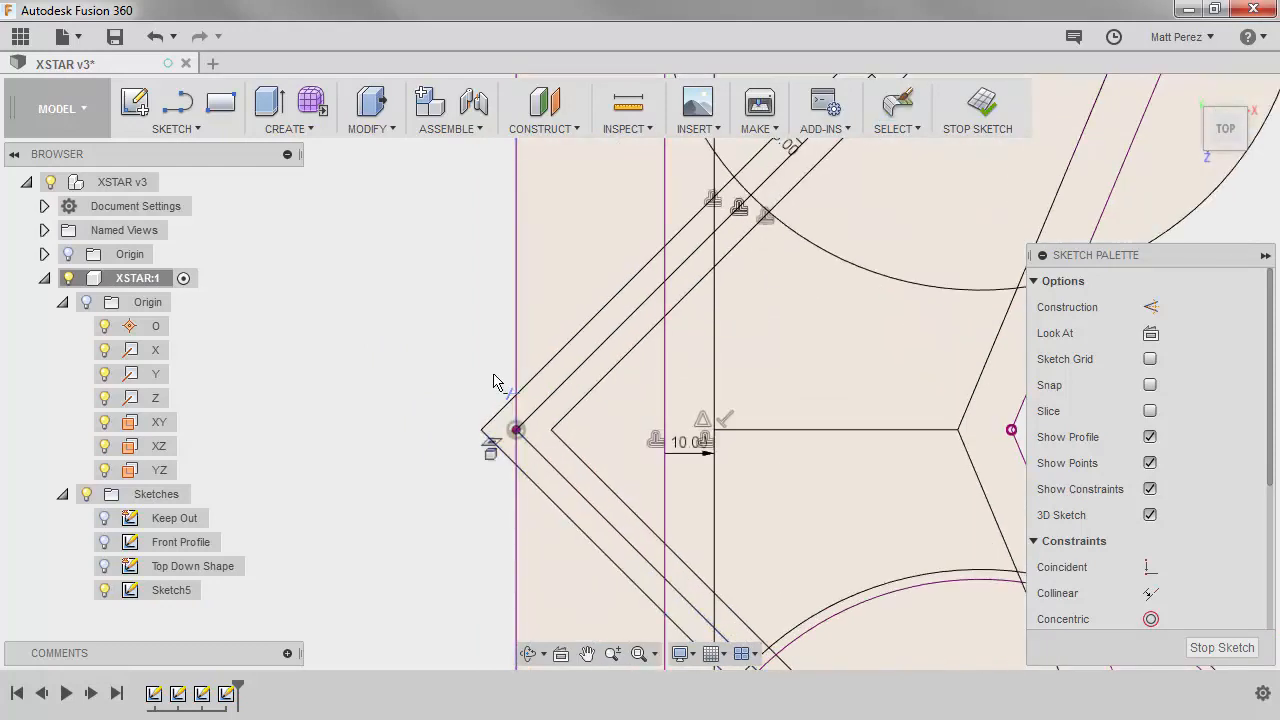
{"action": "left_click", "coordinate": [497, 413]}
{"action": "scroll", "coordinate": [602, 406], "scroll_direction": "down", "scroll_amount": 3}
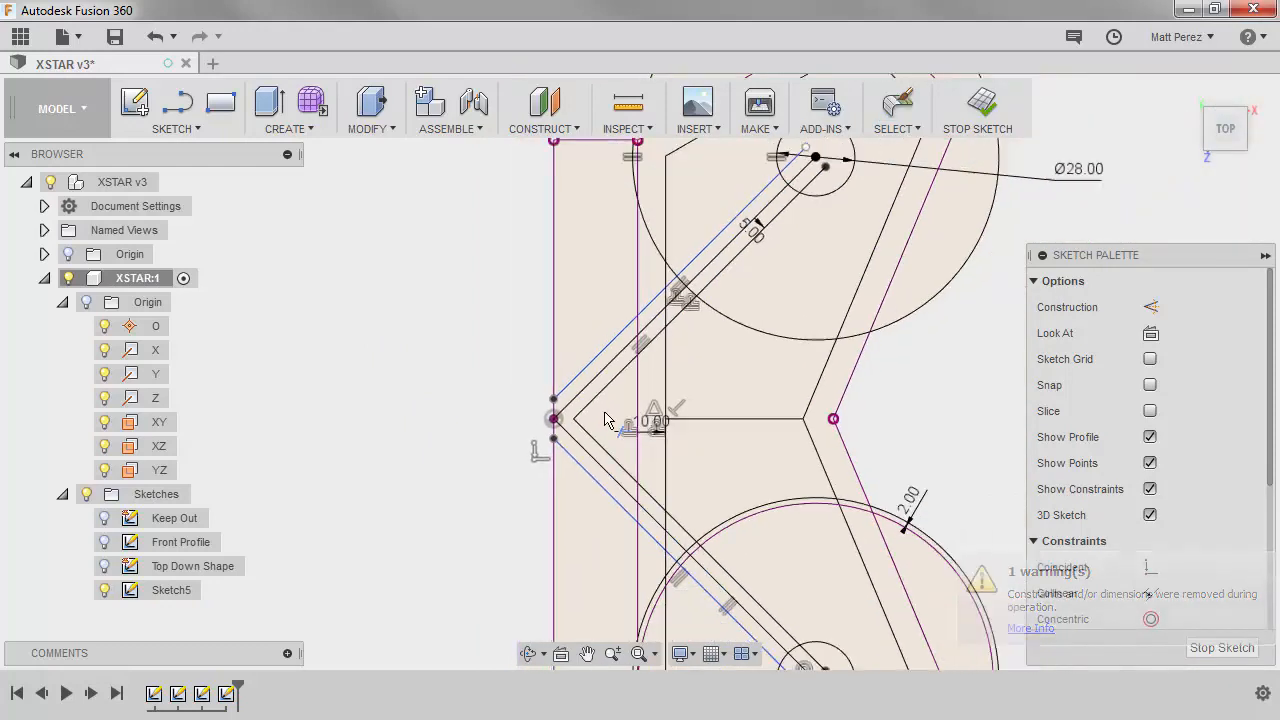
{"action": "key", "text": "Escape"}
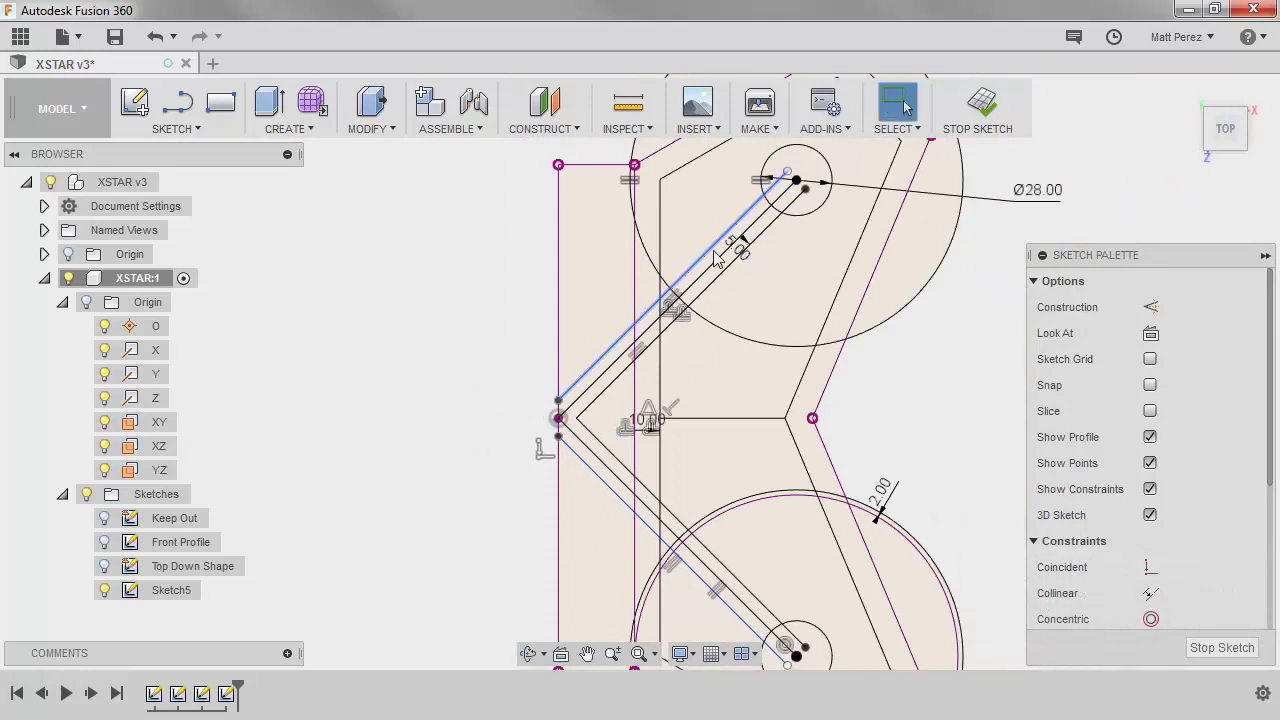
{"action": "key", "text": "ctrl+z"}
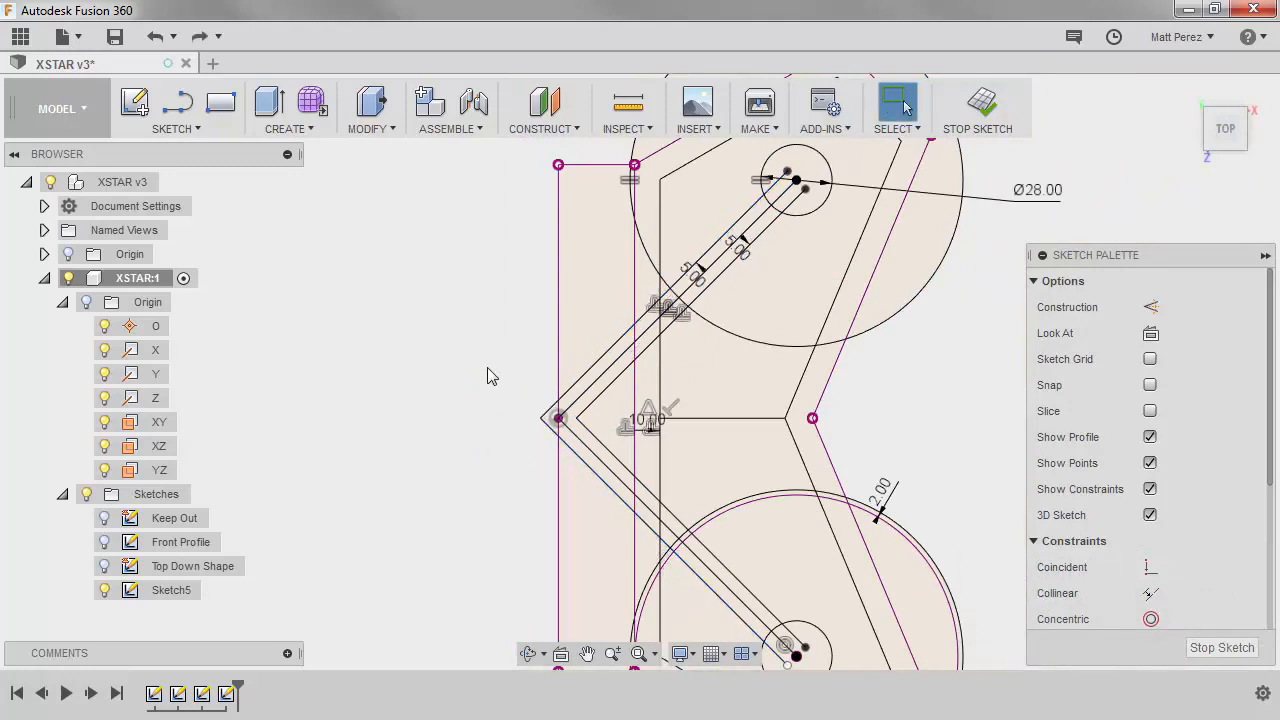
Step: Link the outer arm offset dimension to the inner offset dimension using the parameter d19
{"action": "scroll", "coordinate": [594, 355], "scroll_direction": "down", "scroll_amount": 3}
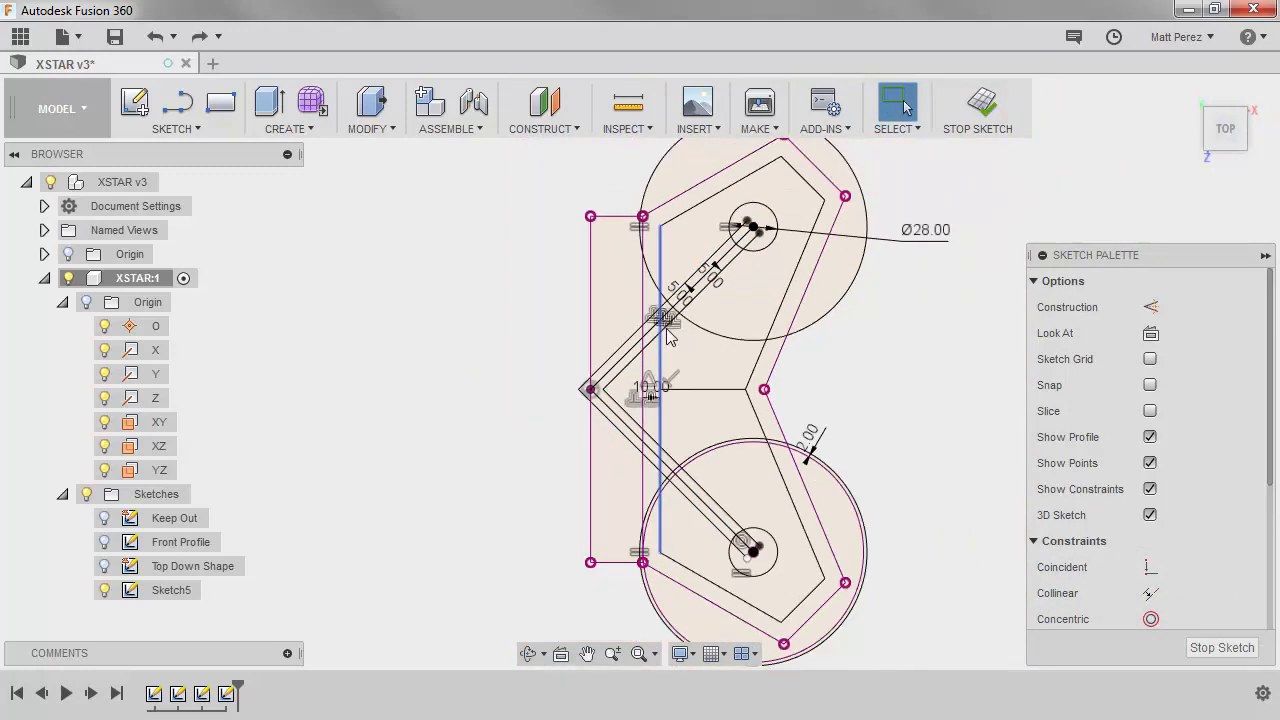
{"action": "scroll", "coordinate": [700, 316], "scroll_direction": "up", "scroll_amount": 3}
{"action": "scroll", "coordinate": [688, 290], "scroll_direction": "up", "scroll_amount": 2}
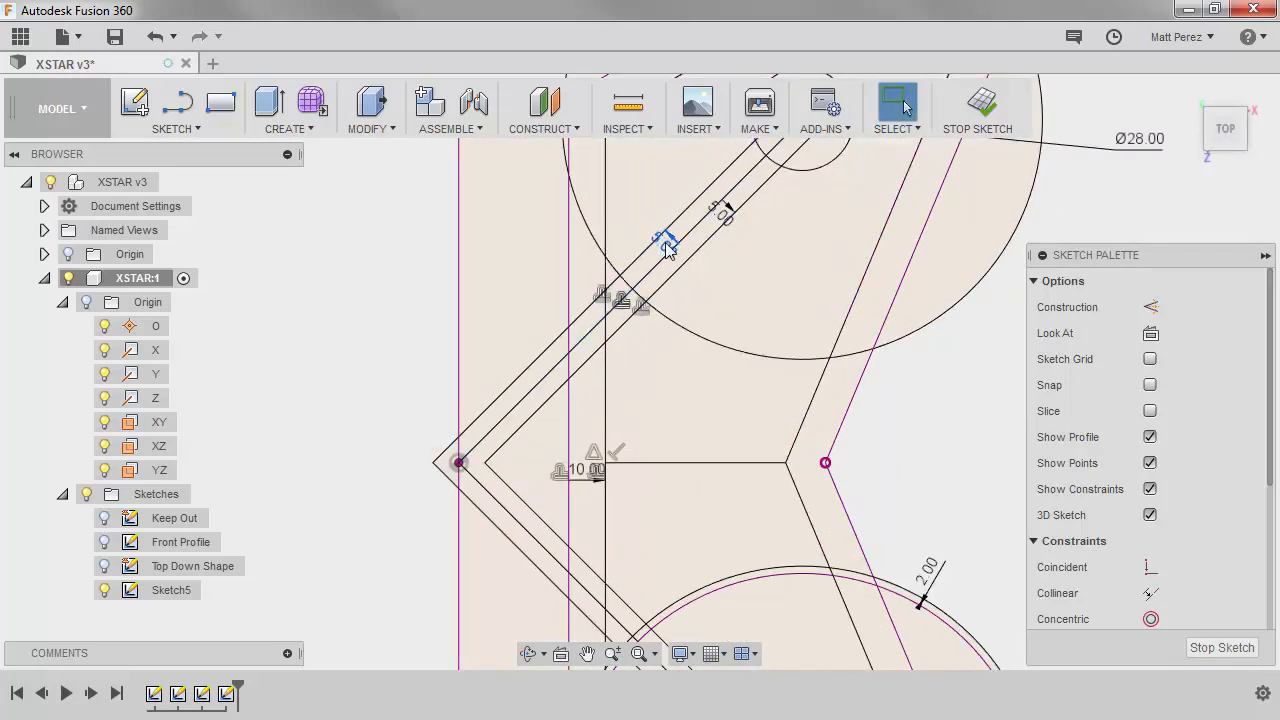
{"action": "double_click", "coordinate": [721, 214]}
{"action": "type", "text": "d19"}
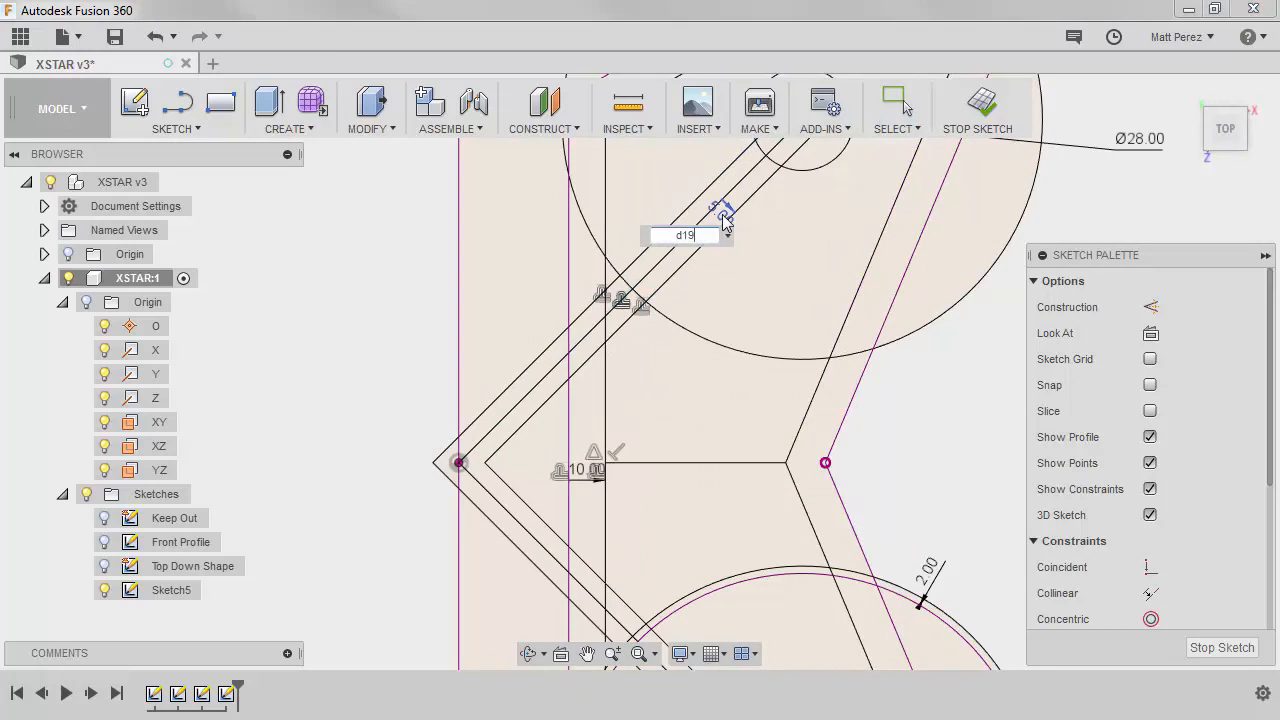
{"action": "key", "text": "Return"}
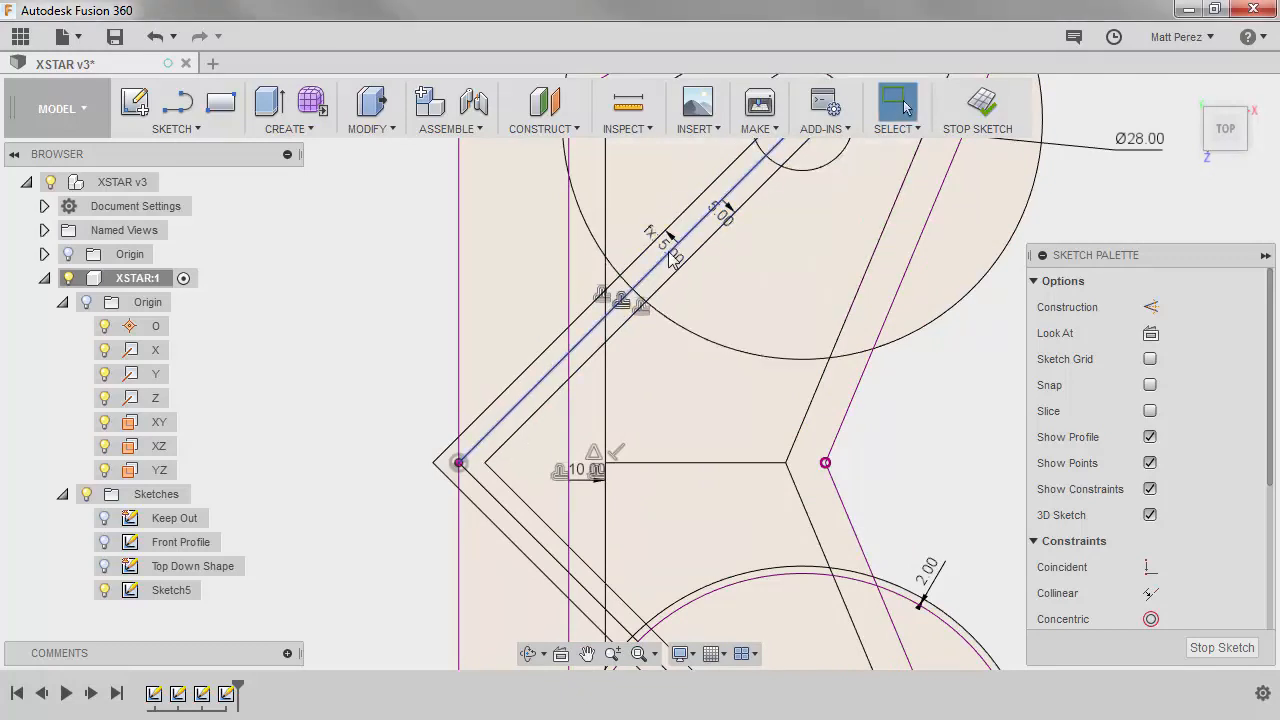
Step: Test the linked arm offsets by setting the inner offset dimension to 6 mm and back to 5 mm
{"action": "left_click", "coordinate": [728, 222]}
{"action": "left_click", "coordinate": [722, 218]}
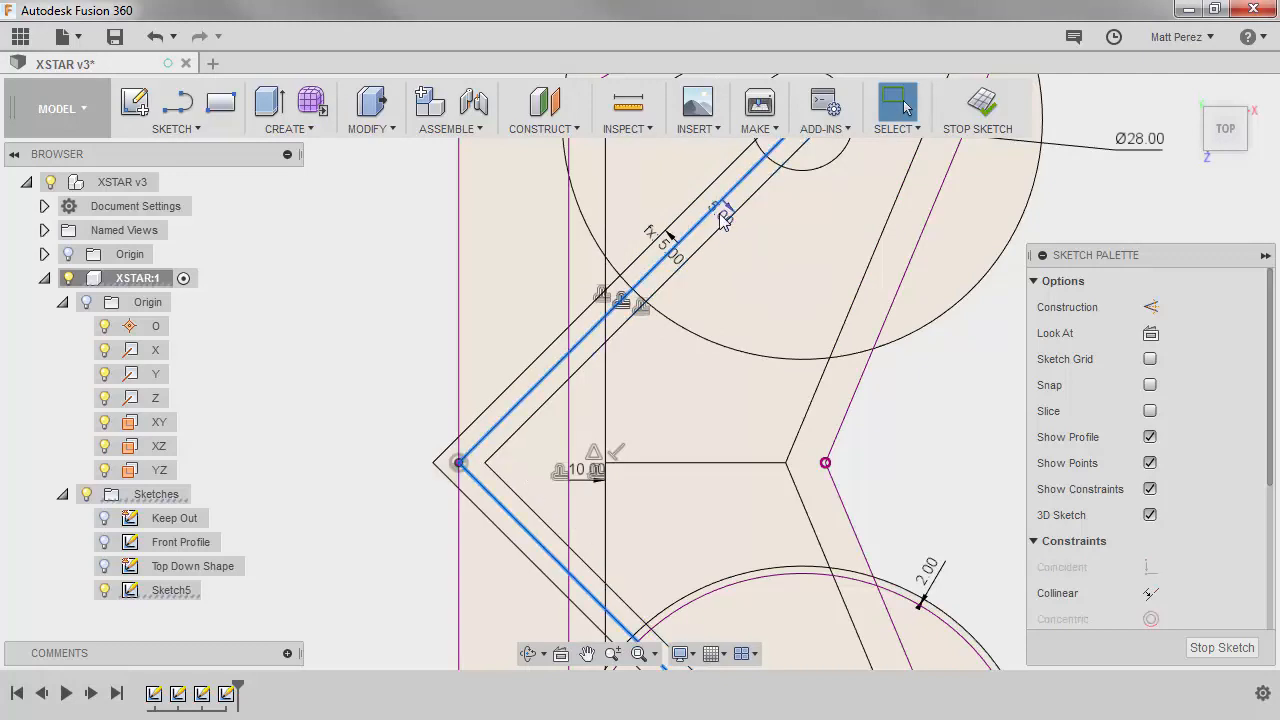
{"action": "double_click", "coordinate": [721, 215]}
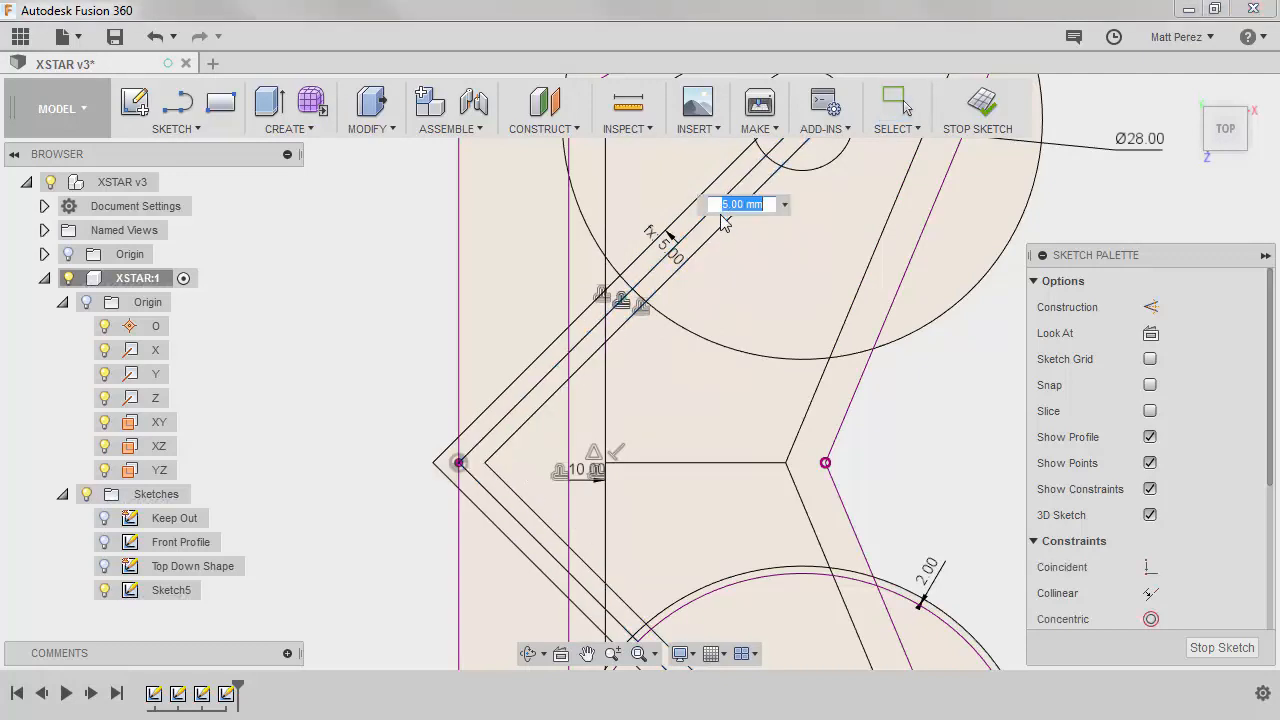
{"action": "type", "text": "6"}
{"action": "key", "text": "Return"}
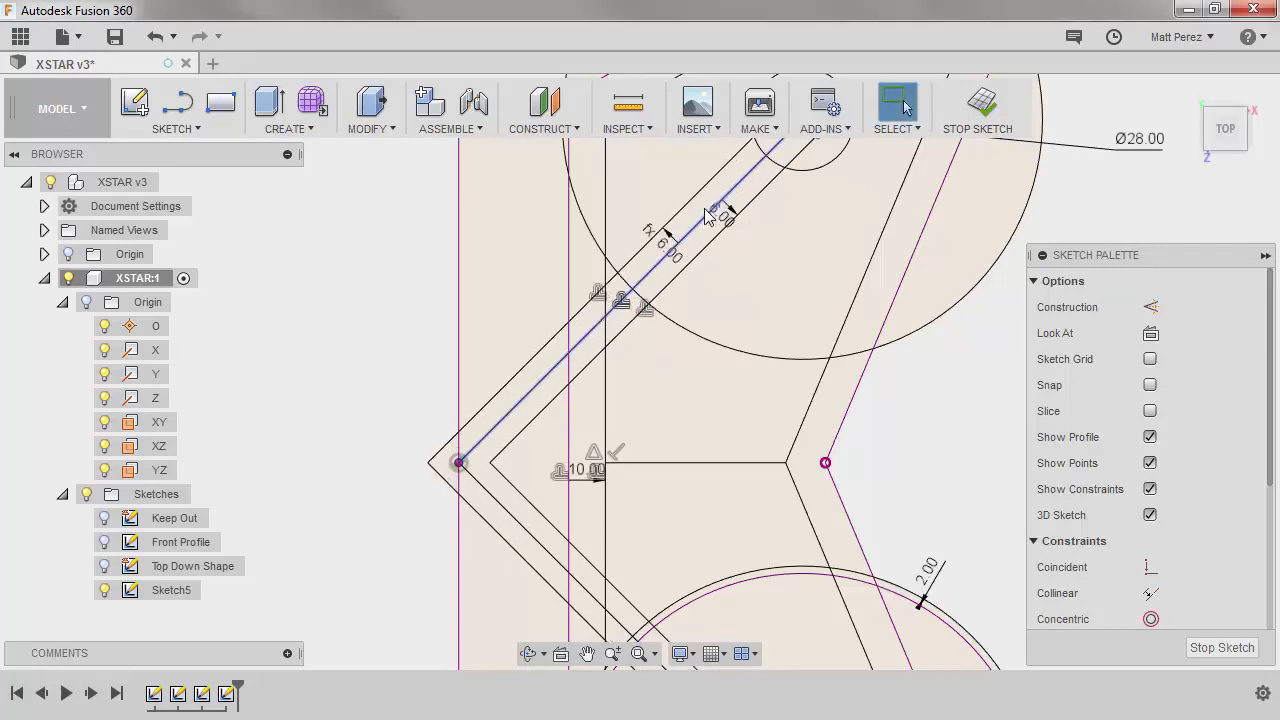
{"action": "double_click", "coordinate": [725, 215]}
{"action": "type", "text": "5"}
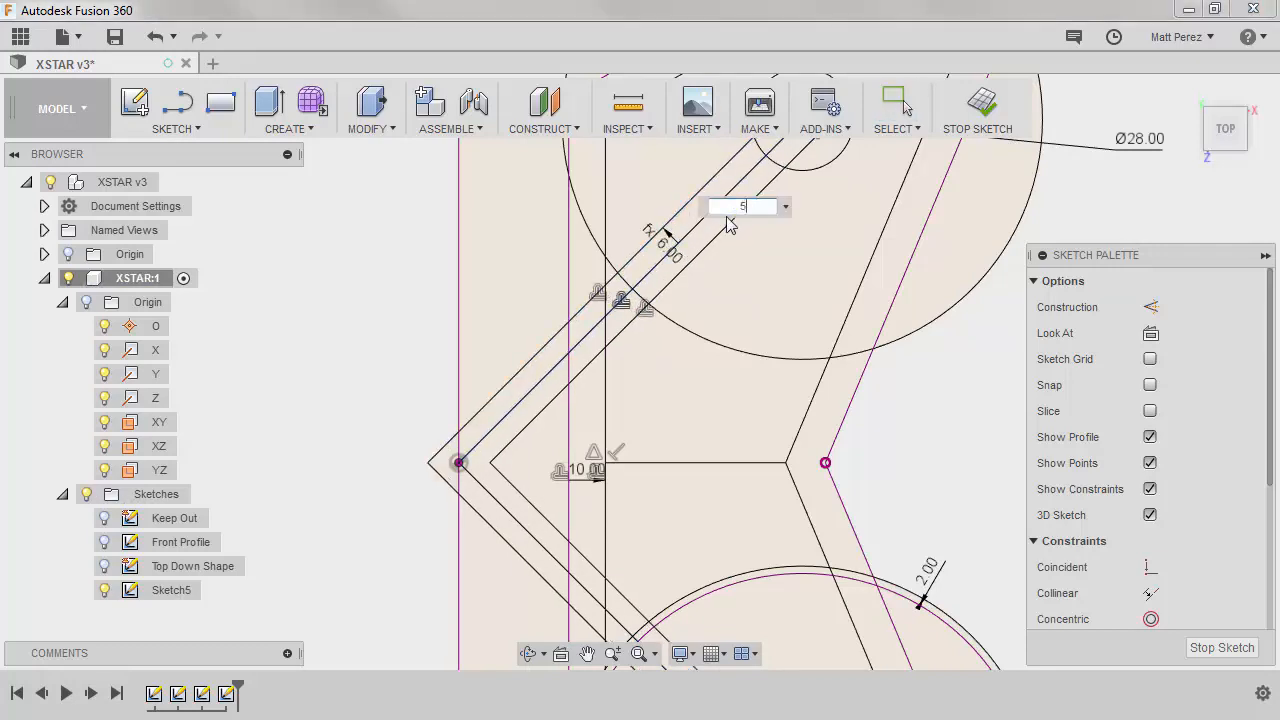
{"action": "key", "text": "Return"}
Step: Move the 2 mm dimension outside the lower propeller circle and the 10 mm dimension above the horizontal line
{"action": "scroll", "coordinate": [675, 359], "scroll_direction": "down", "scroll_amount": 2}
{"action": "scroll", "coordinate": [672, 357], "scroll_direction": "down", "scroll_amount": 5}
{"action": "scroll", "coordinate": [719, 466], "scroll_direction": "up", "scroll_amount": 3}
{"action": "left_click_drag", "start_coordinate": [743, 343], "coordinate": [810, 343]}
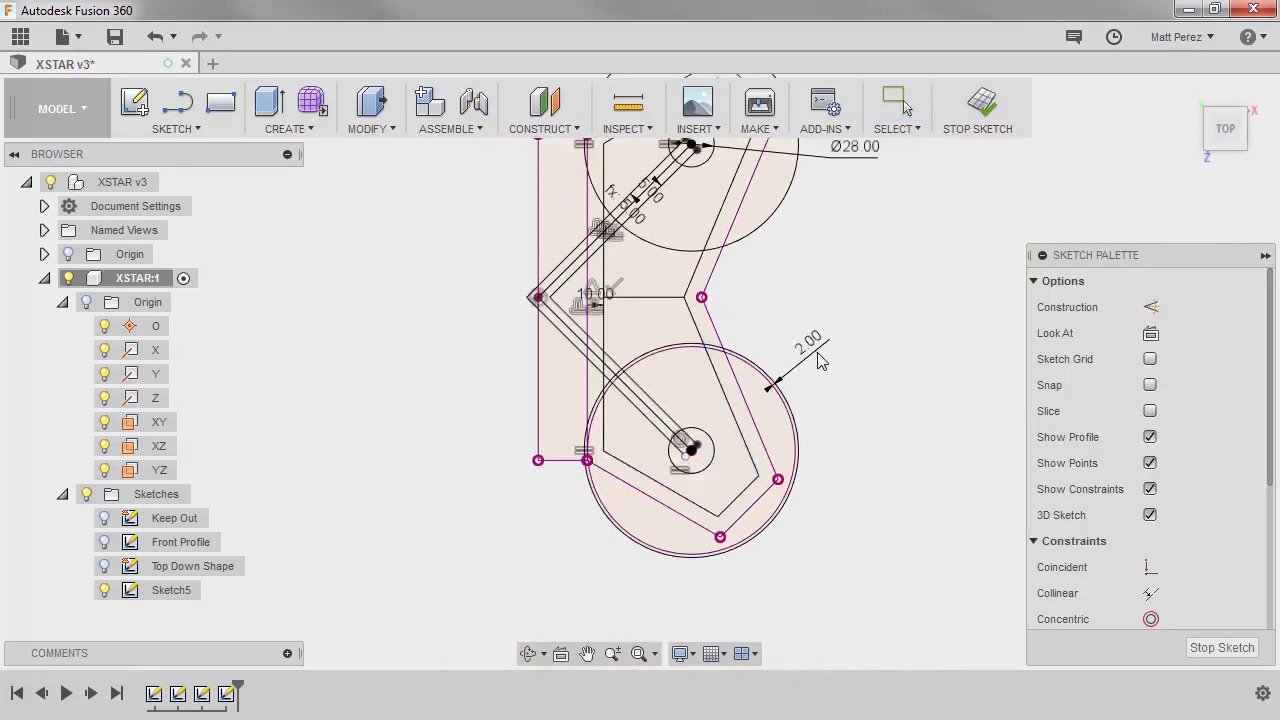
{"action": "mouse_move", "coordinate": [592, 300]}
{"action": "left_mouse_down"}
{"action": "mouse_move", "coordinate": [596, 262]}
{"action": "mouse_move", "coordinate": [602, 276]}
{"action": "left_mouse_up"}
{"action": "scroll", "coordinate": [602, 274], "scroll_direction": "up", "scroll_amount": 2}
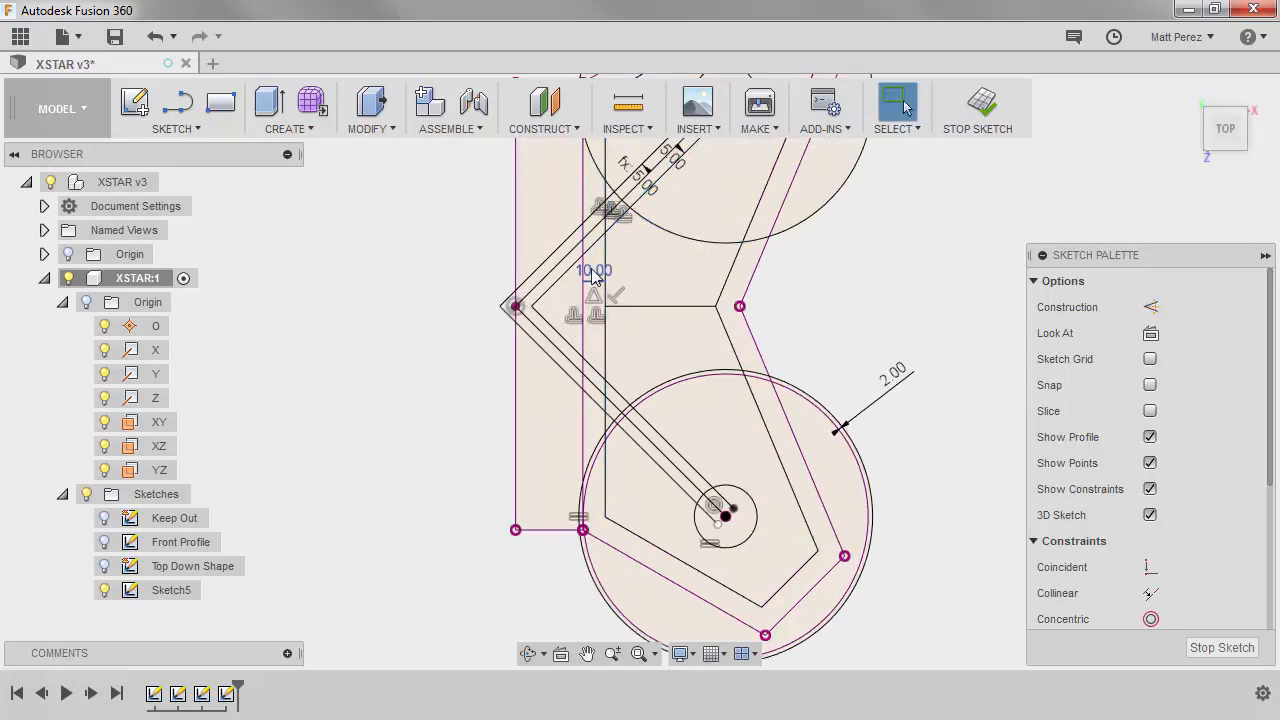
{"action": "scroll", "coordinate": [650, 420], "scroll_direction": "down", "scroll_amount": 3}
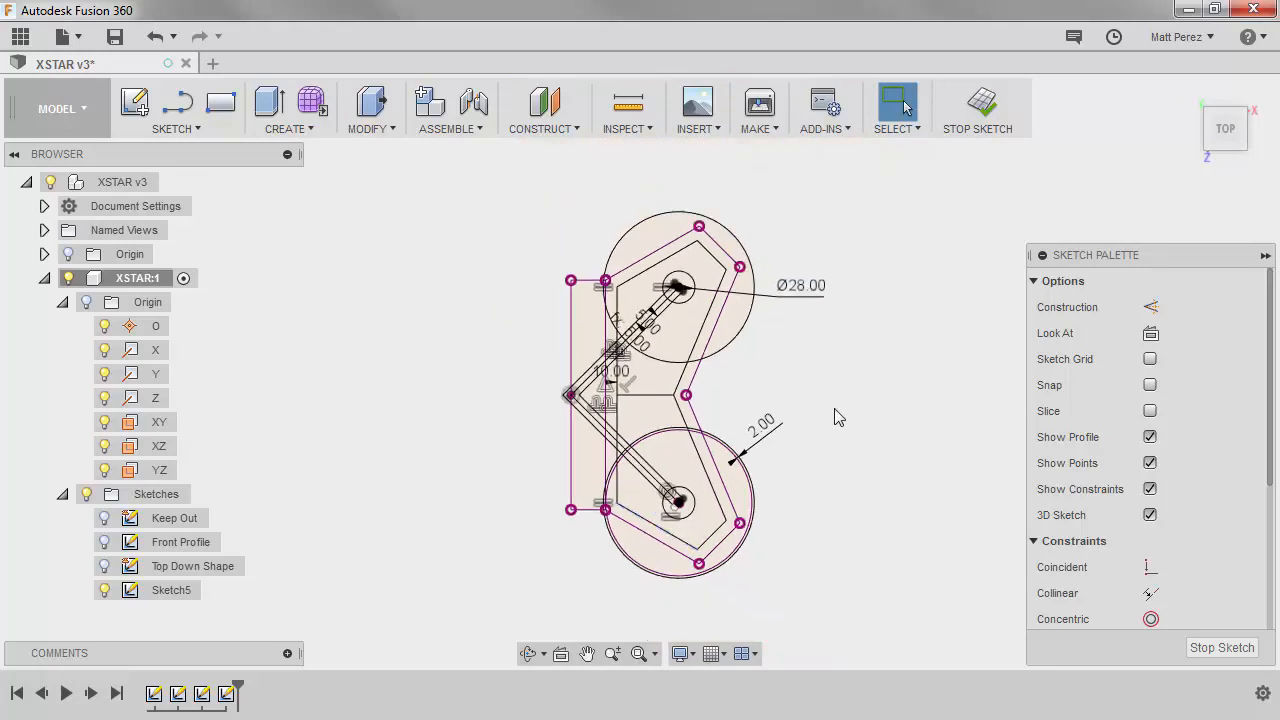
{"action": "scroll", "coordinate": [724, 572], "scroll_direction": "up", "scroll_amount": 1}
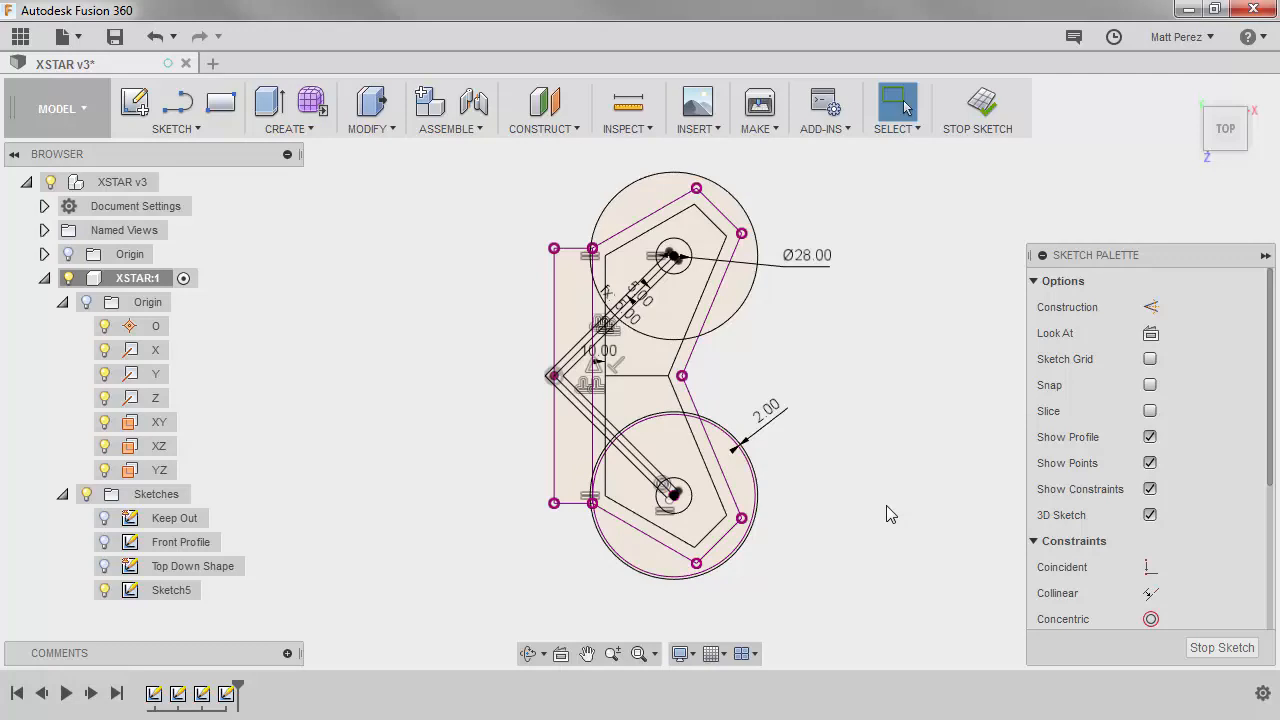
Step: Finish the sketch and save the design with the version description "User Saved"
{"action": "left_click", "coordinate": [988, 112]}
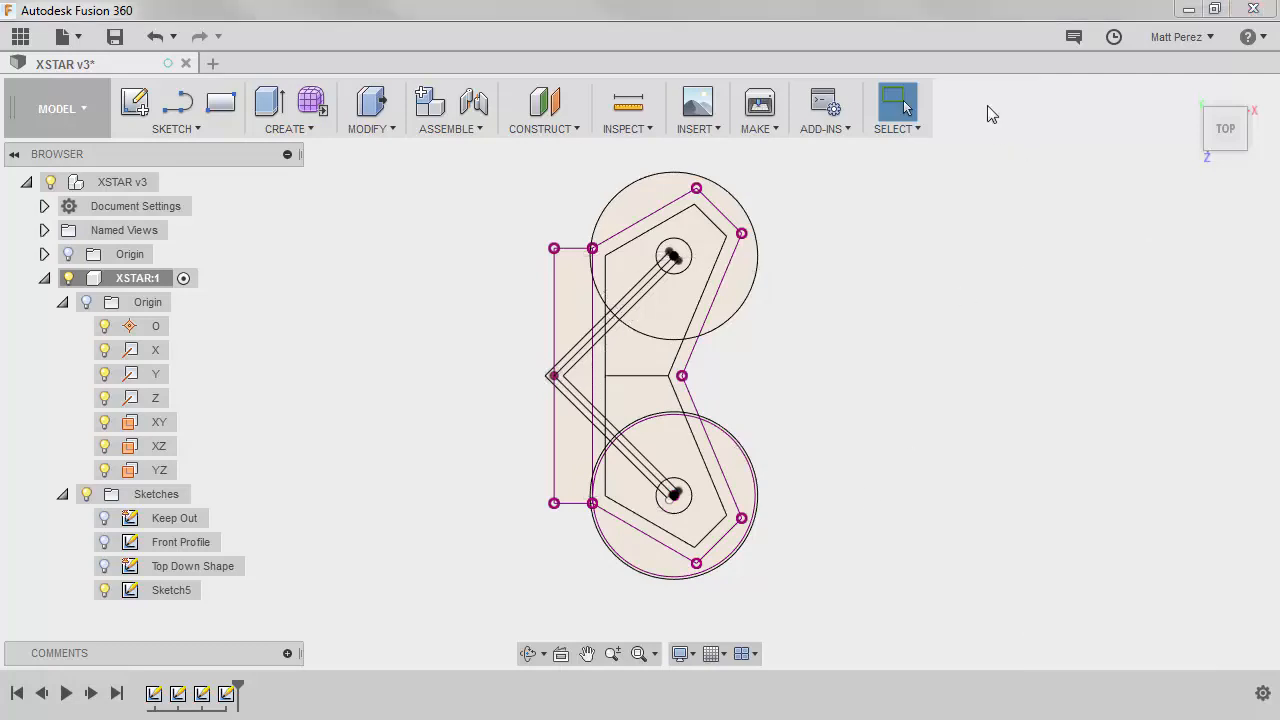
{"action": "left_click", "coordinate": [114, 37]}
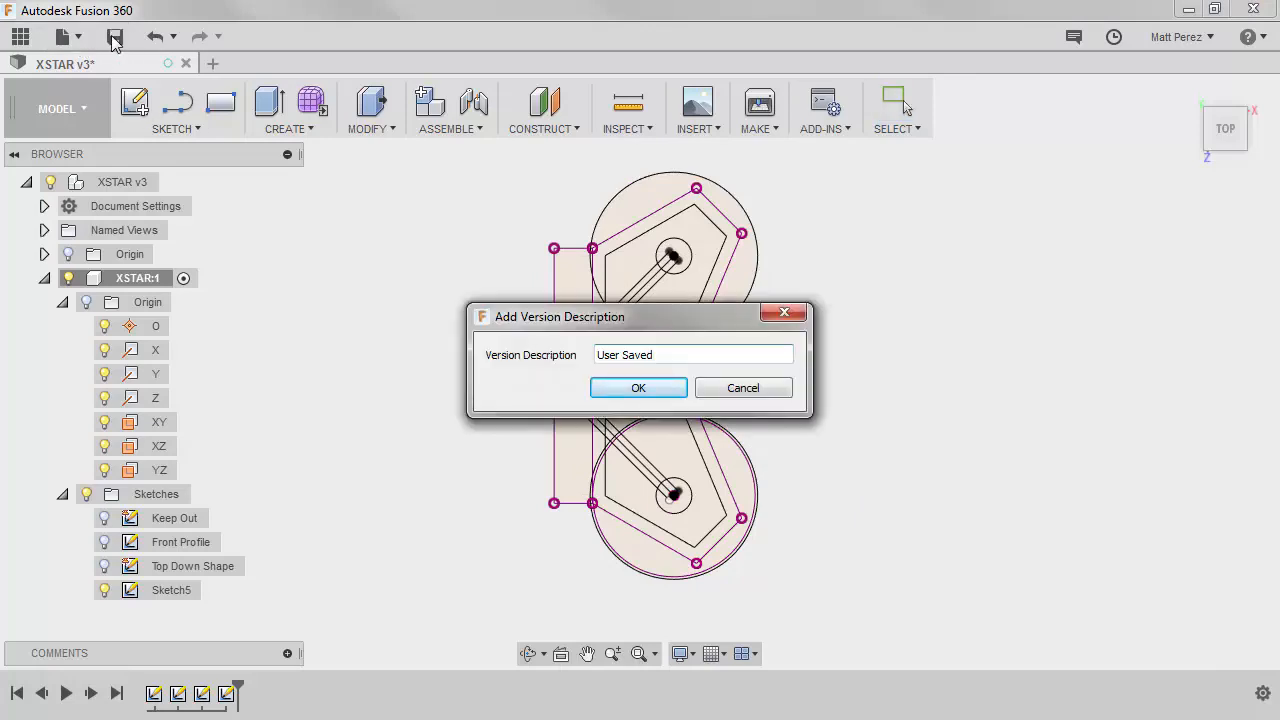
{"action": "key", "text": "Return"}
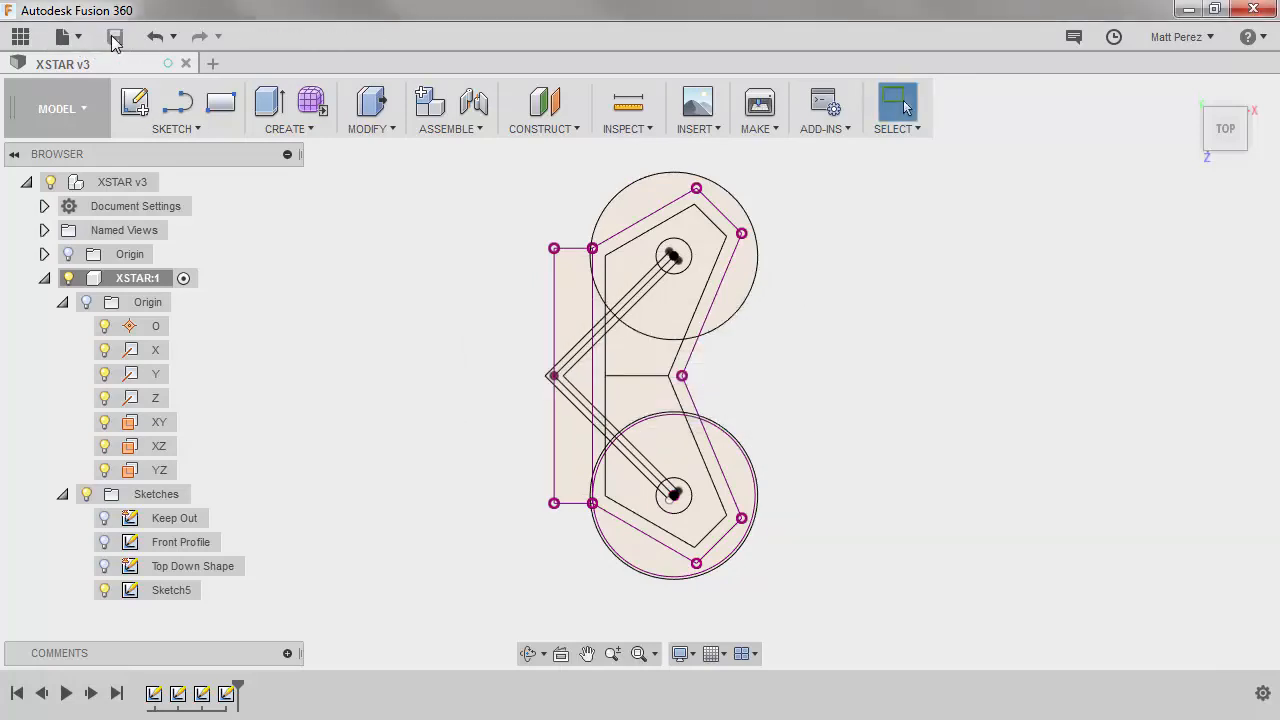